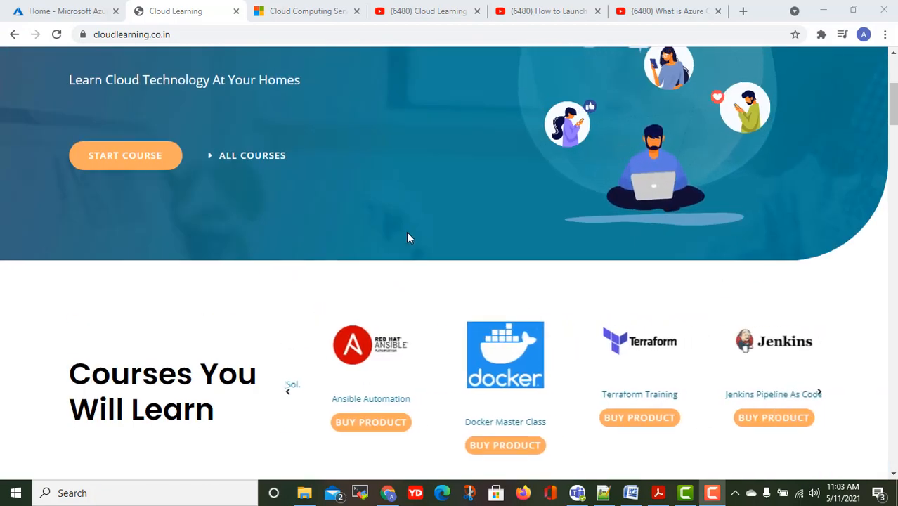
scroll(407, 237, "up", 4)
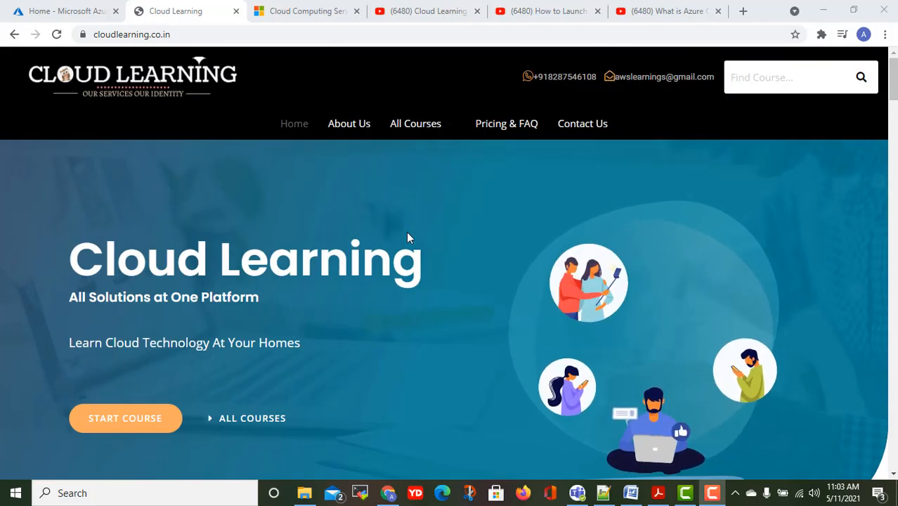
Page through the Cloud Learning course carousel past Ansible Automation and Docker Master Class.
scroll(408, 238, "down", 1)
scroll(407, 235, "down", 4)
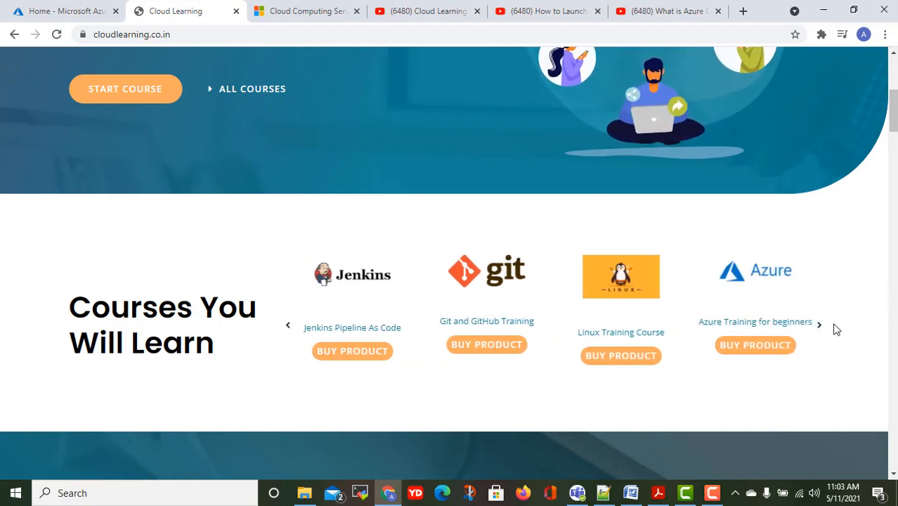
left_click(820, 329)
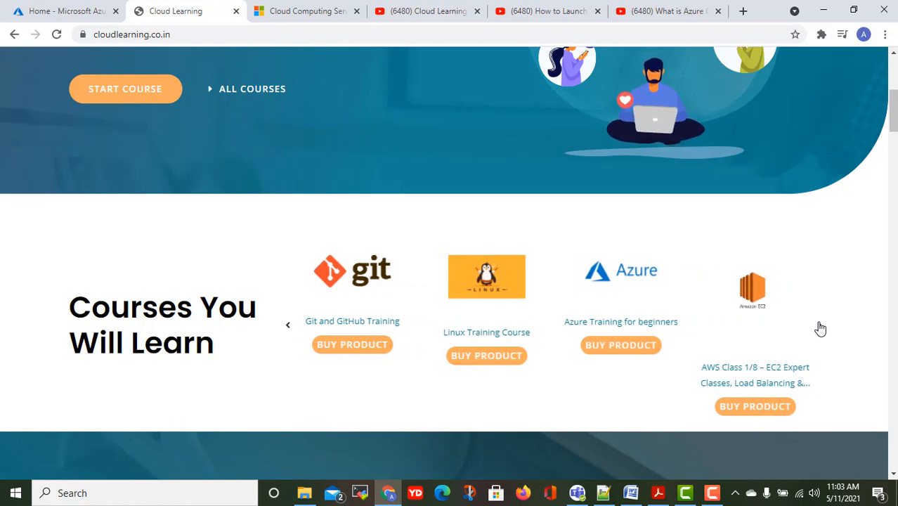
left_click(820, 328)
left_click(820, 329)
left_click(820, 329)
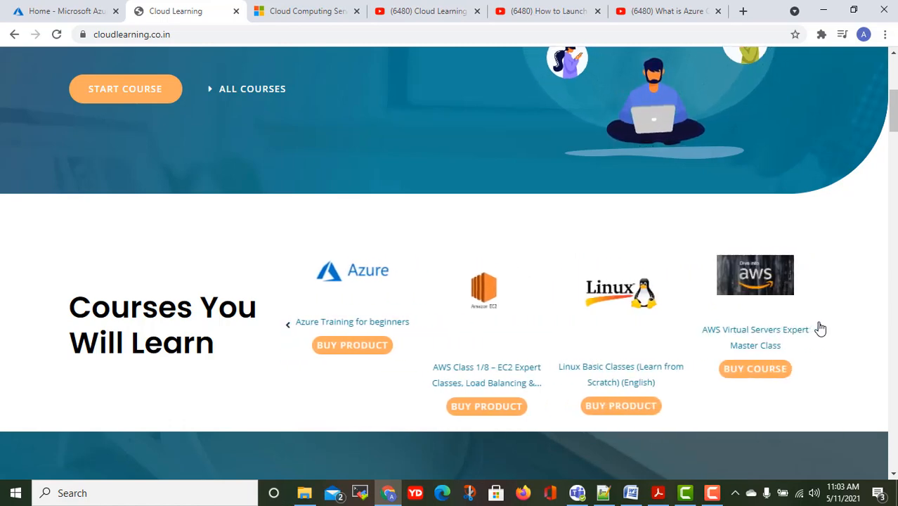
left_click(820, 329)
left_click(820, 329)
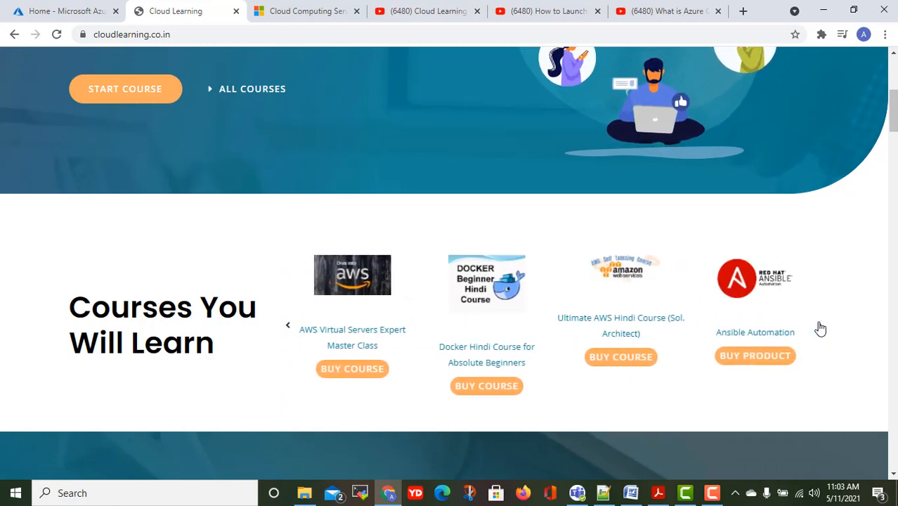
left_click(820, 328)
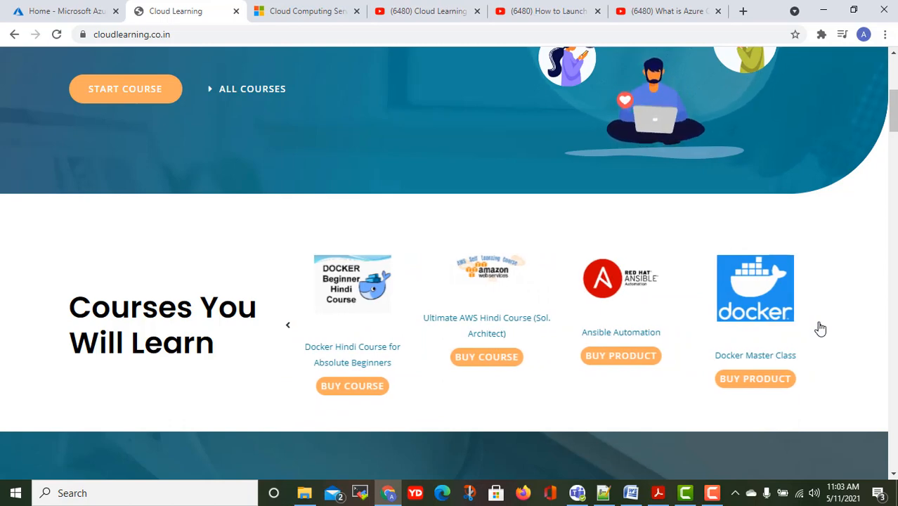
left_click(820, 329)
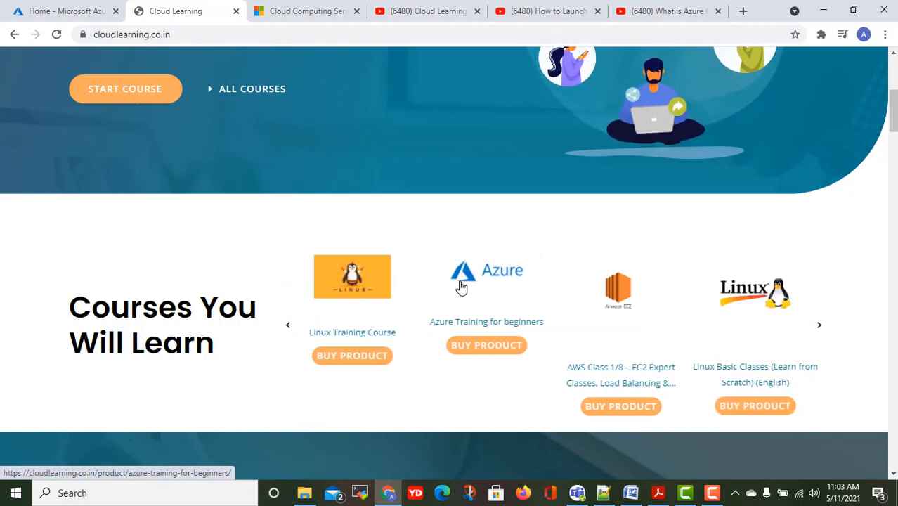
left_click(818, 325)
left_click(819, 327)
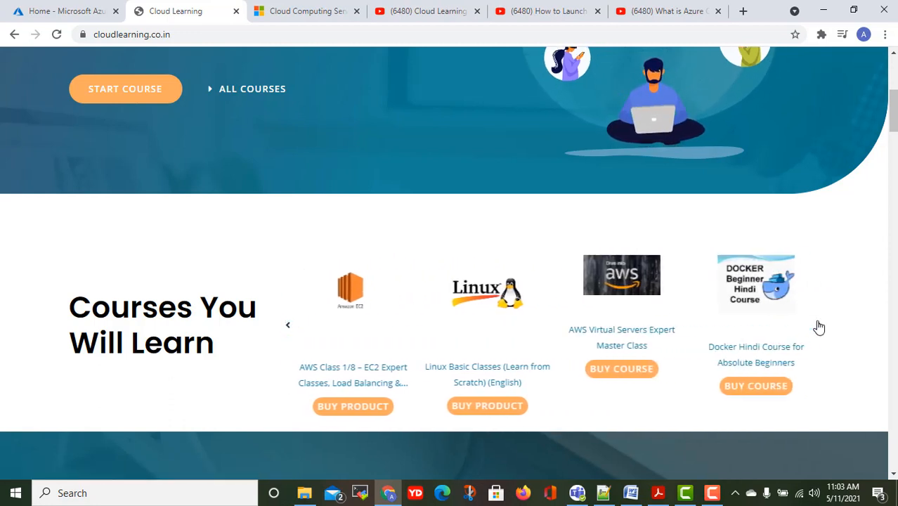
left_click(818, 327)
left_click(818, 327)
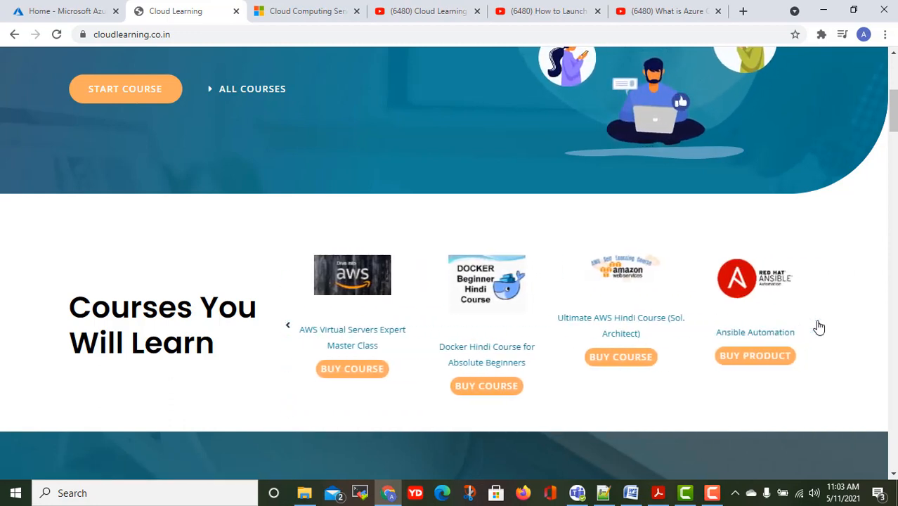
left_click(819, 327)
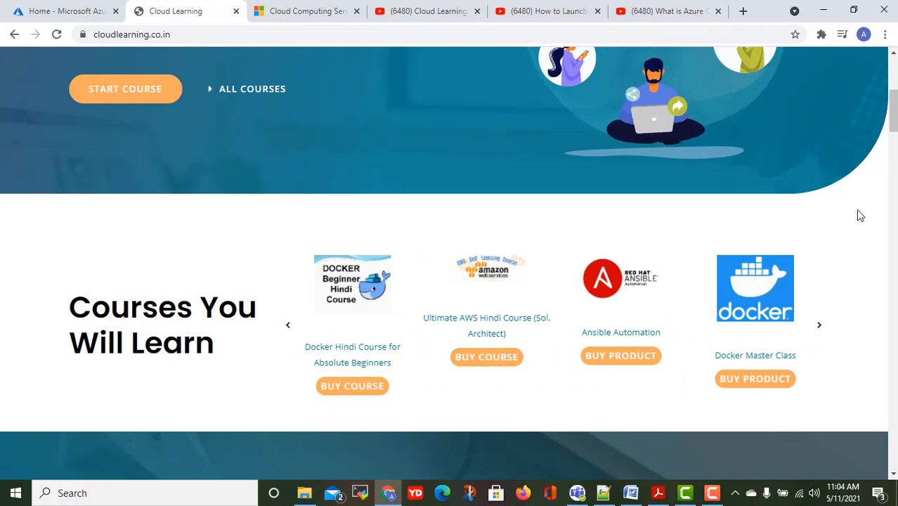
Scroll the Cloud Learning page, glance at the Azure portal home, then return to Cloud Learning.
scroll(858, 218, "down", 3)
scroll(857, 232, "down", 2)
scroll(853, 231, "up", 10)
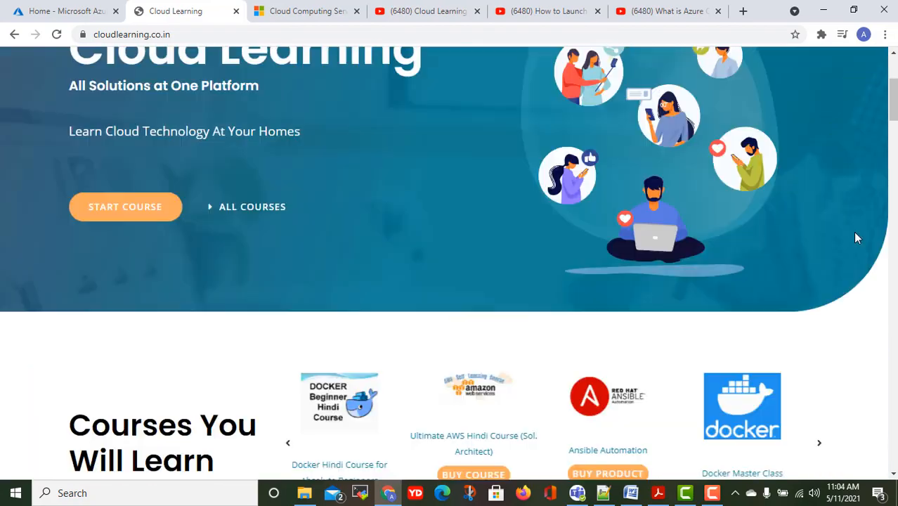
scroll(680, 270, "down", 11)
scroll(679, 270, "down", 5)
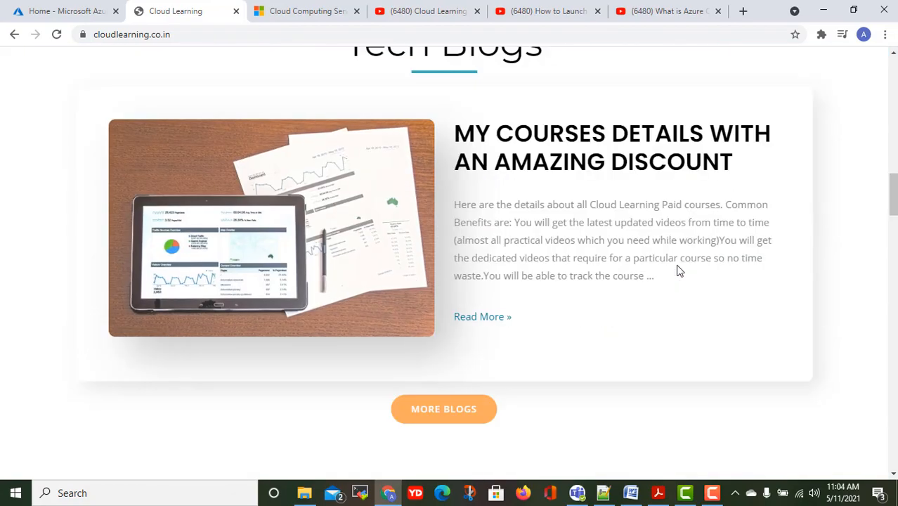
scroll(677, 270, "up", 15)
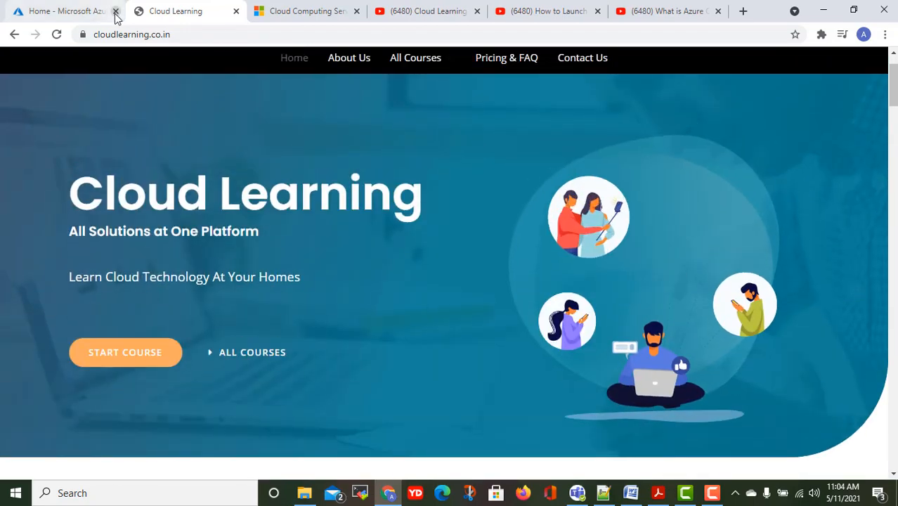
left_click(47, 12)
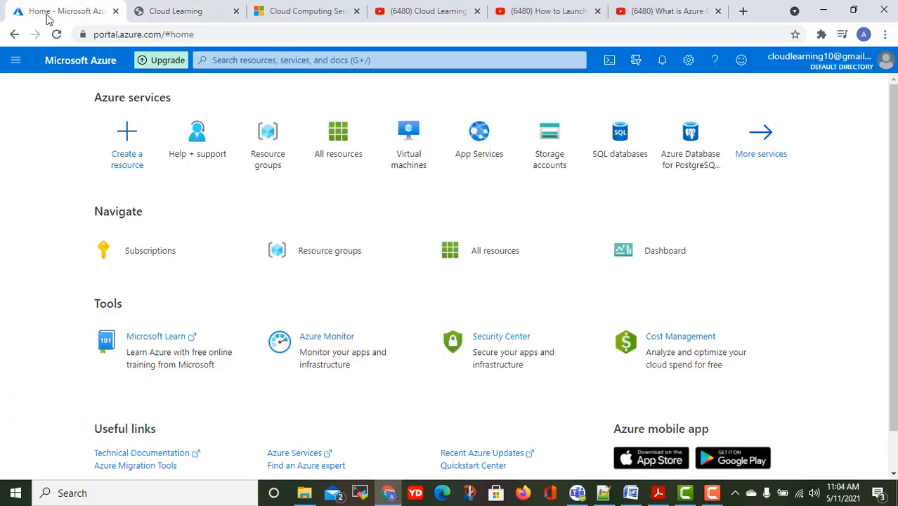
left_click(158, 10)
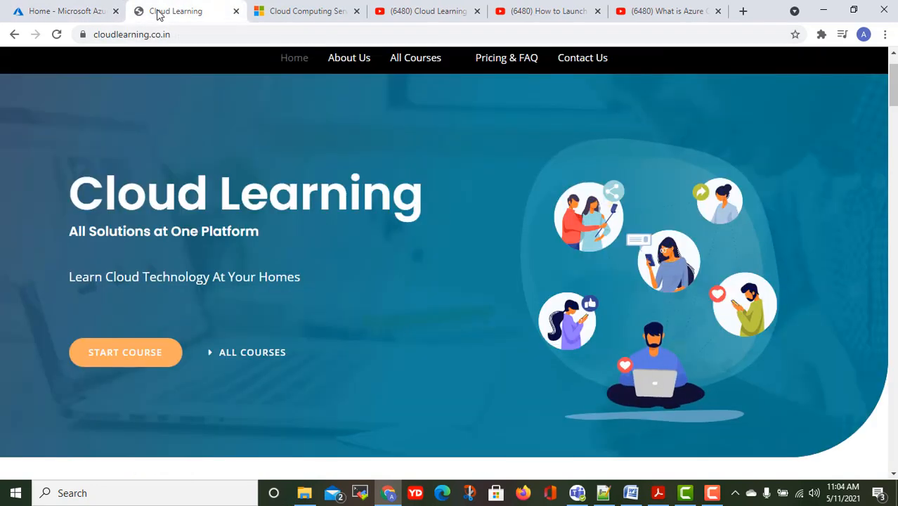
Advance the carousel to the Azure and AWS EC2 courses, then return to the Azure portal home.
scroll(747, 292, "down", 5)
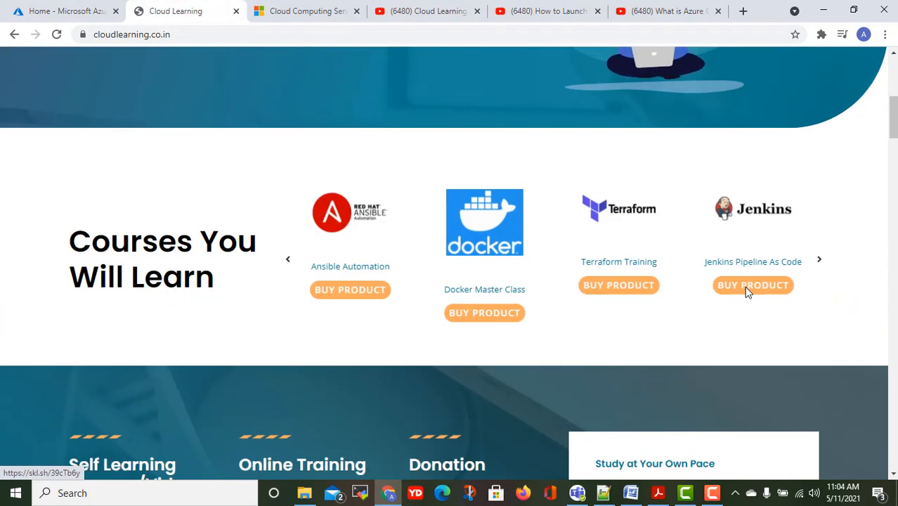
left_click(820, 263)
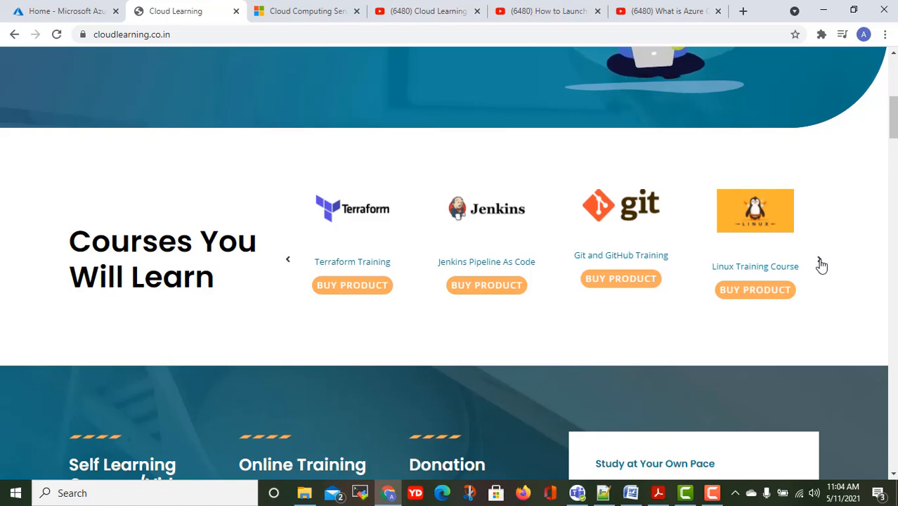
left_click(820, 263)
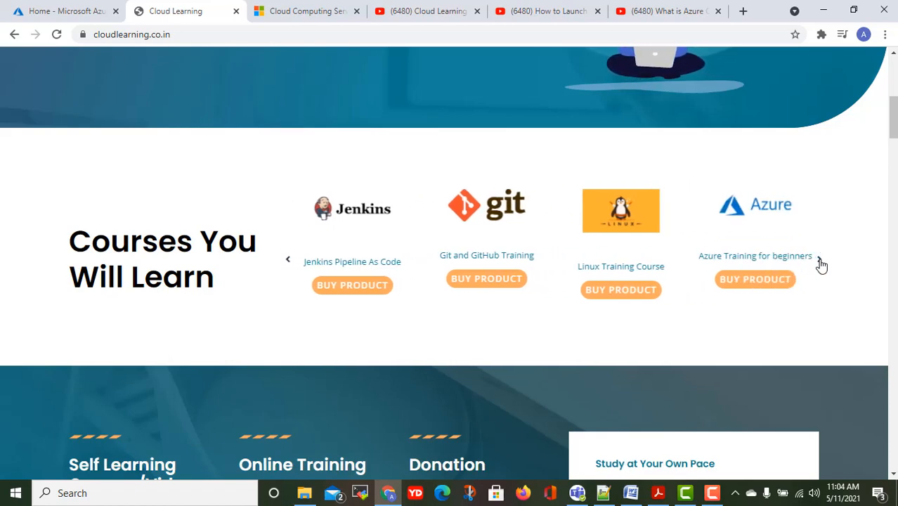
left_click(820, 263)
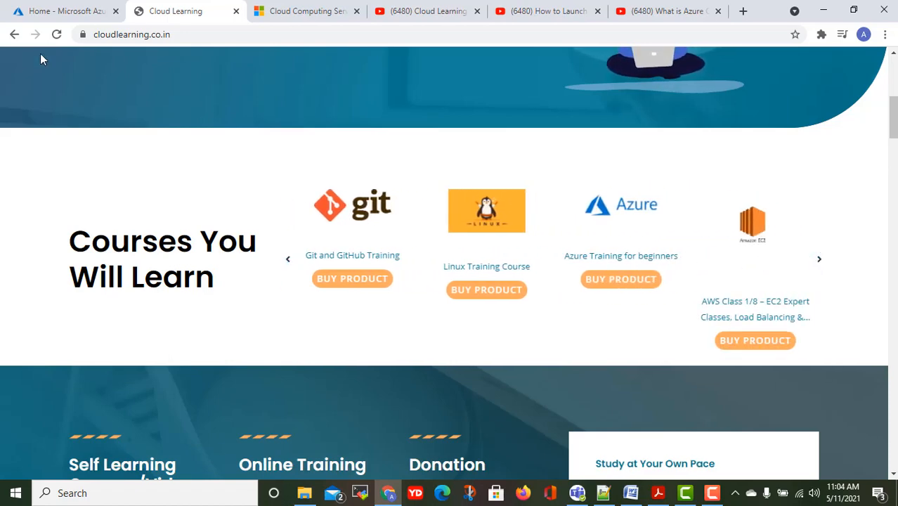
left_click(62, 12)
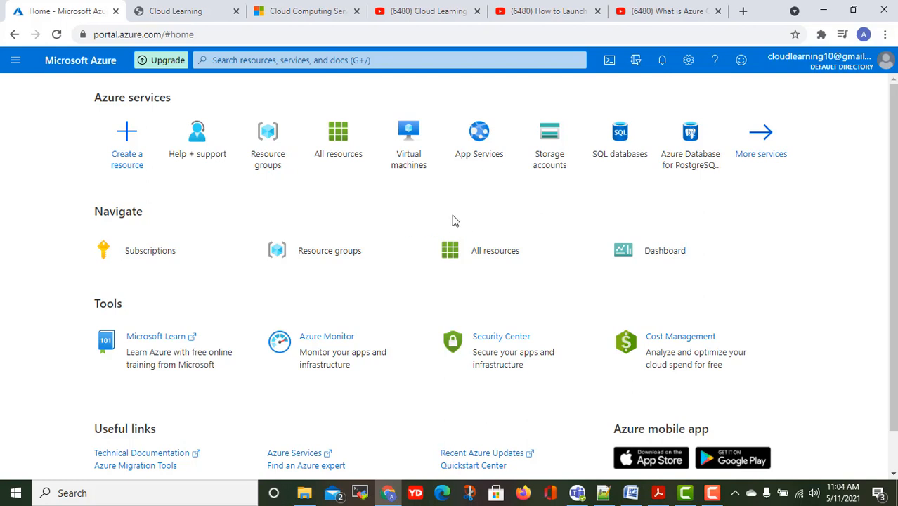
scroll(453, 220, "down", 1)
scroll(453, 218, "up", 1)
left_click(17, 62)
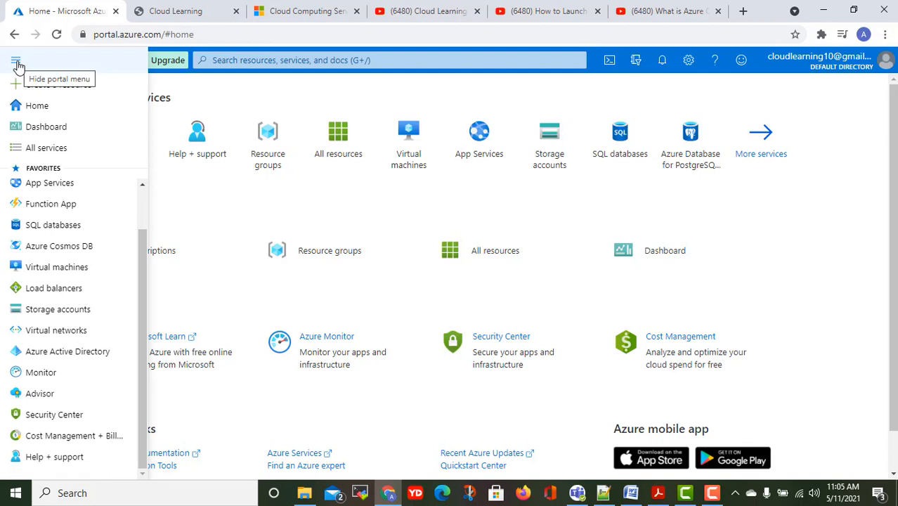
left_click(15, 61)
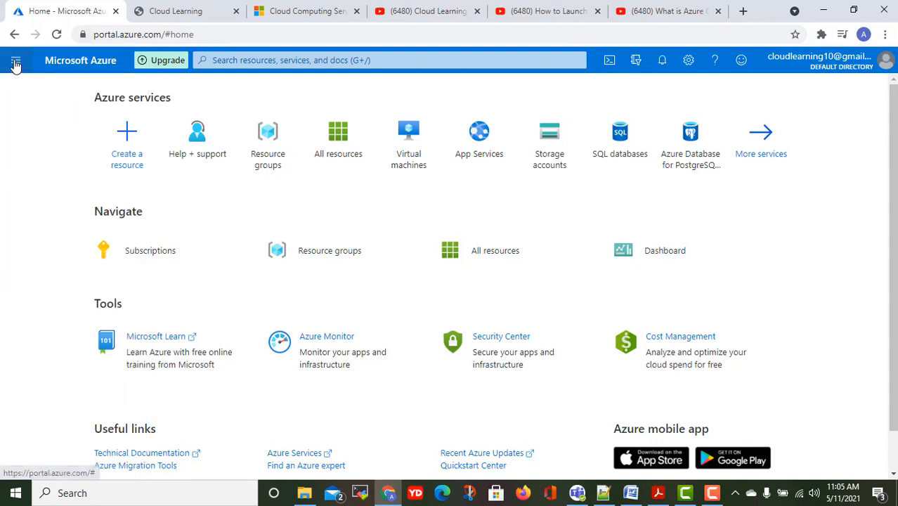
left_click(16, 64)
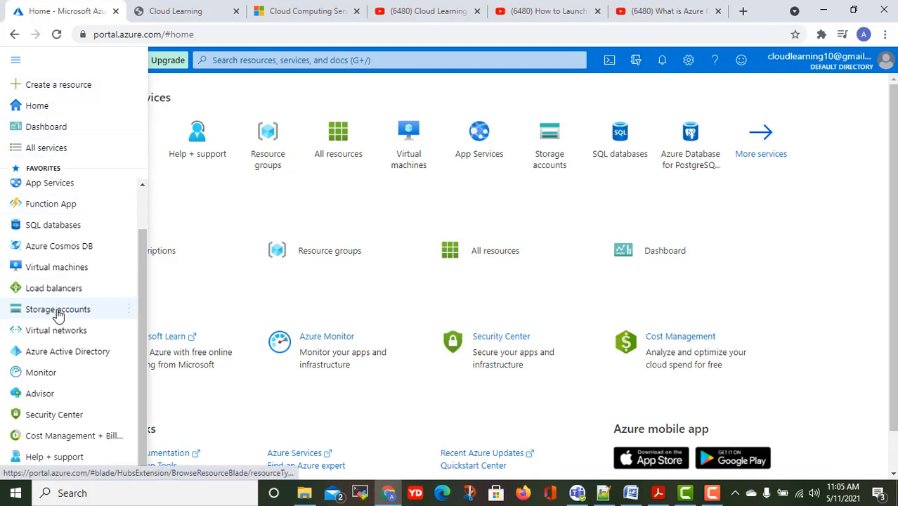
mouse_move(59, 316)
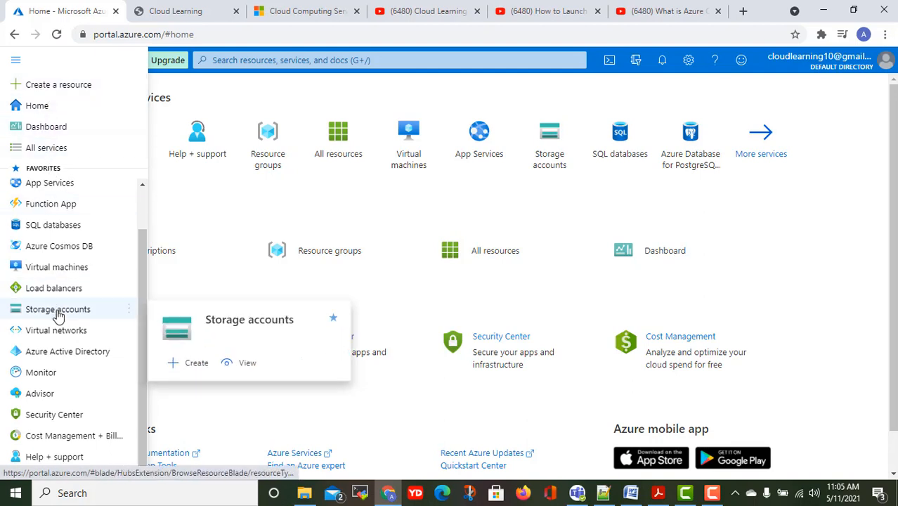
left_click(836, 151)
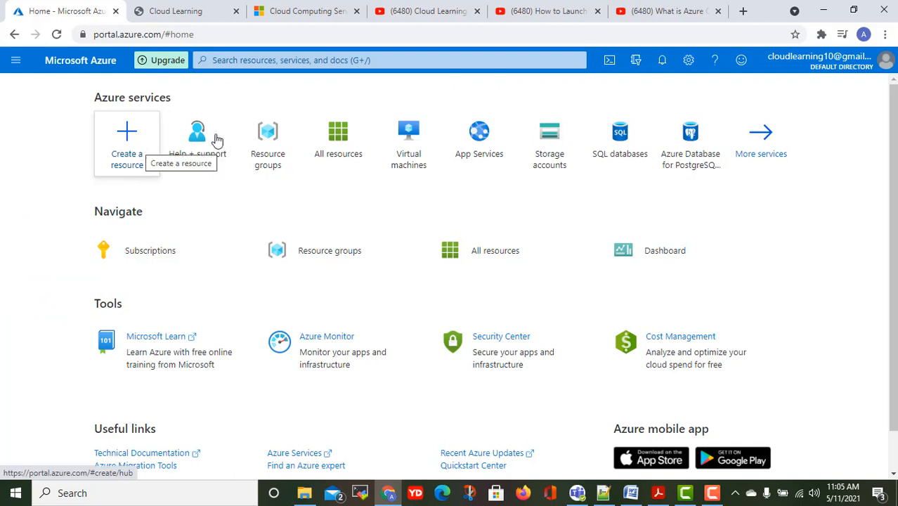
mouse_move(200, 137)
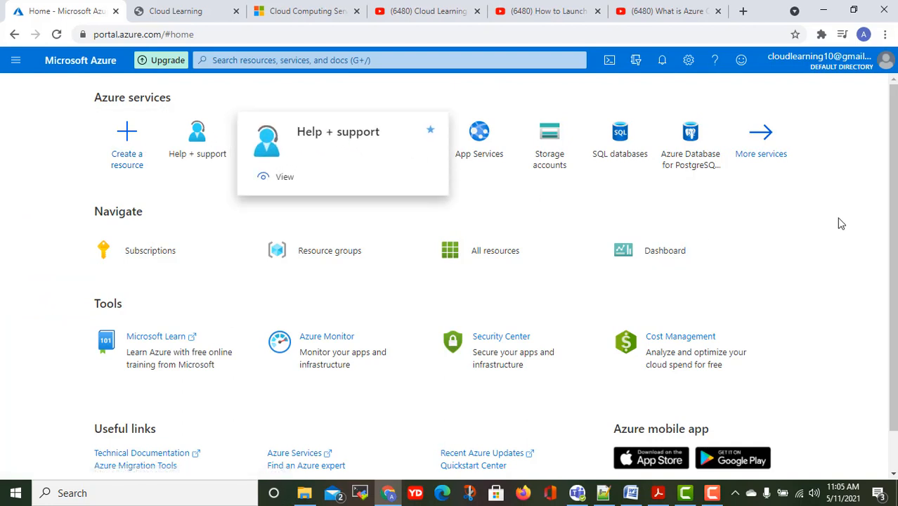
scroll(220, 297, "down", 1)
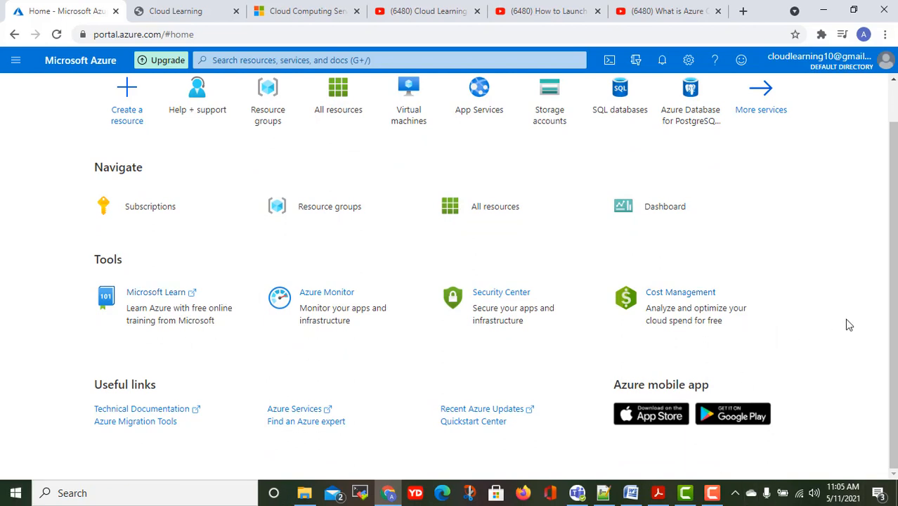
scroll(849, 324, "up", 1)
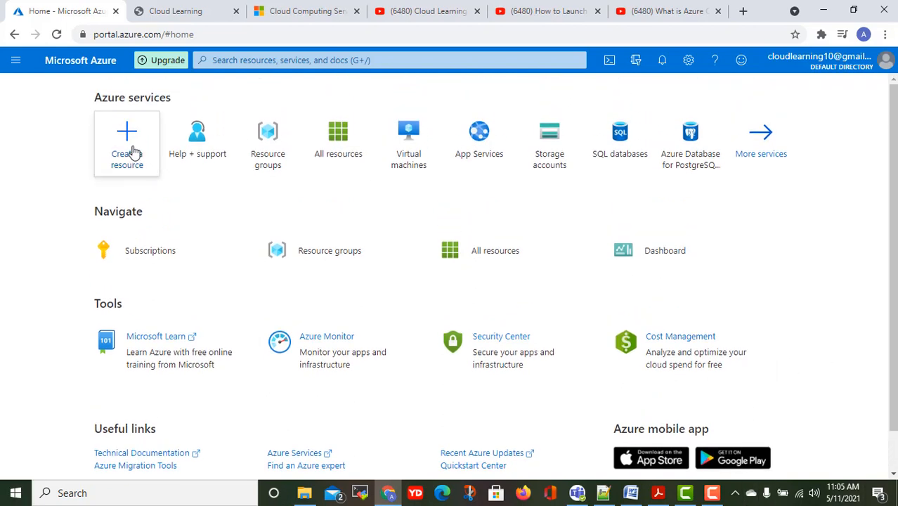
From Create a resource, choose Create under Windows Server 2019 Datacenter.
left_click(130, 149)
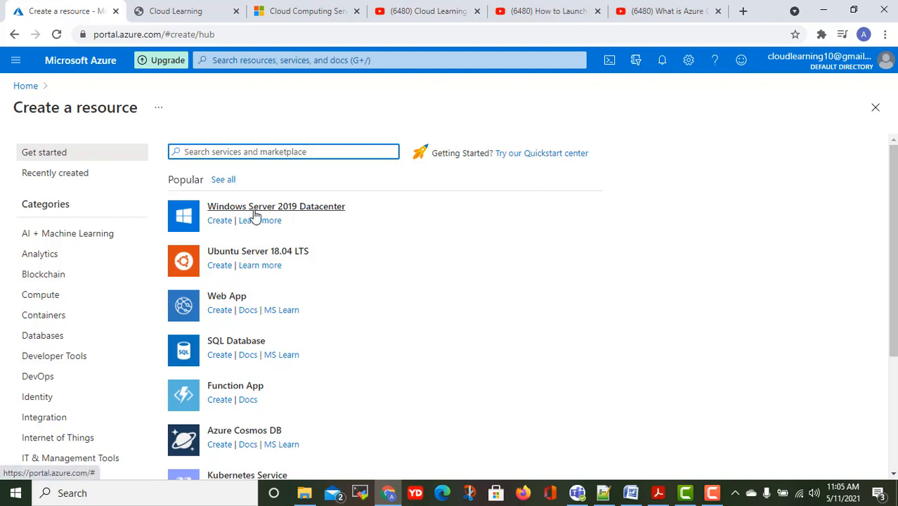
left_click(223, 223)
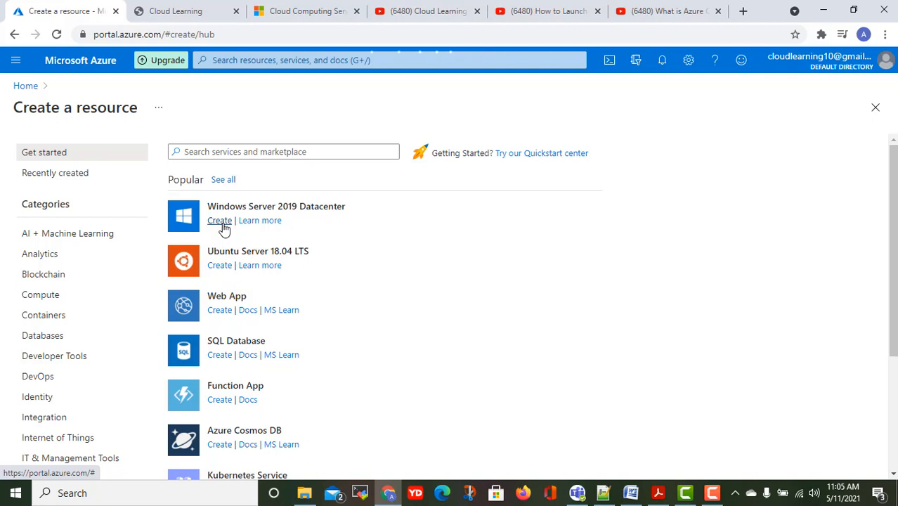
left_click(223, 223)
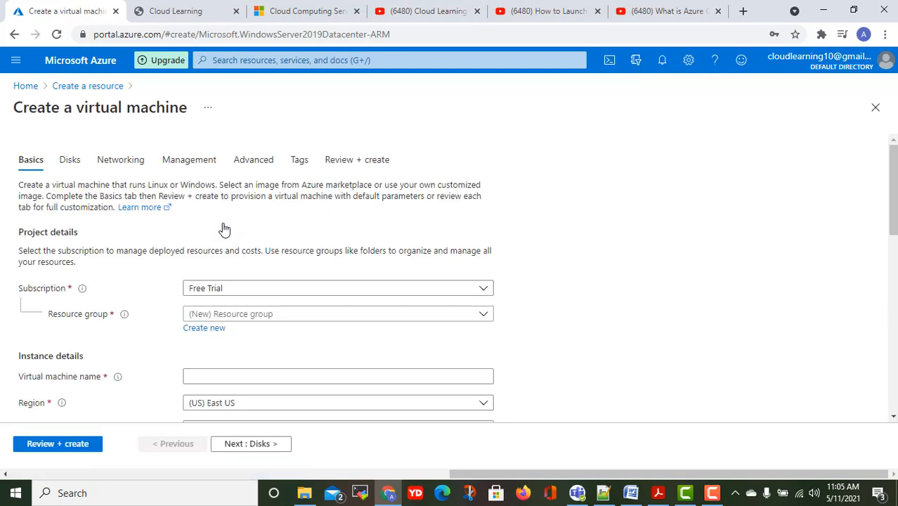
Keep Free Trial as the subscription and start a new resource group via Create new.
left_click(271, 292)
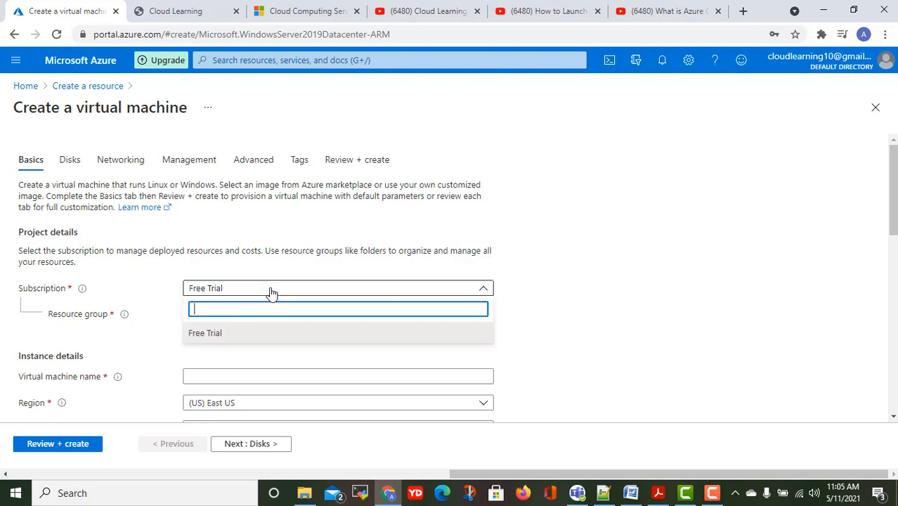
left_click(272, 292)
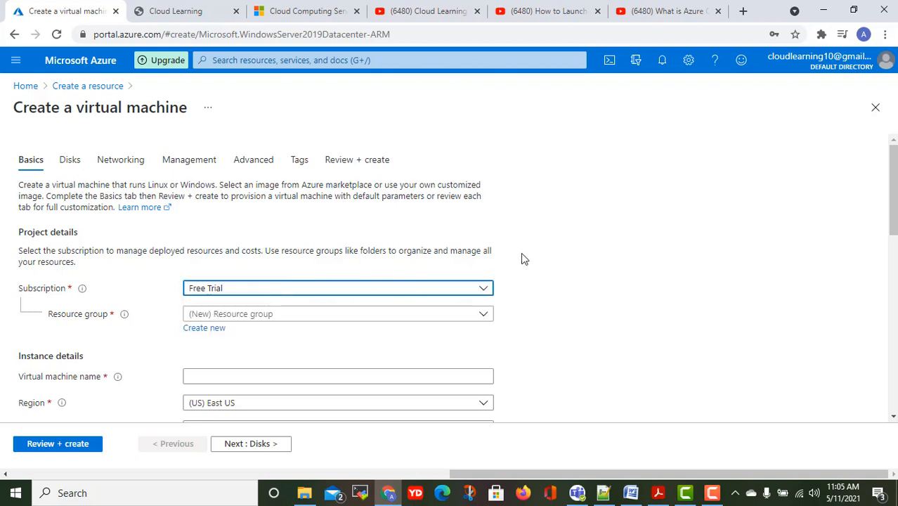
left_click(610, 262)
scroll(607, 263, "down", 2)
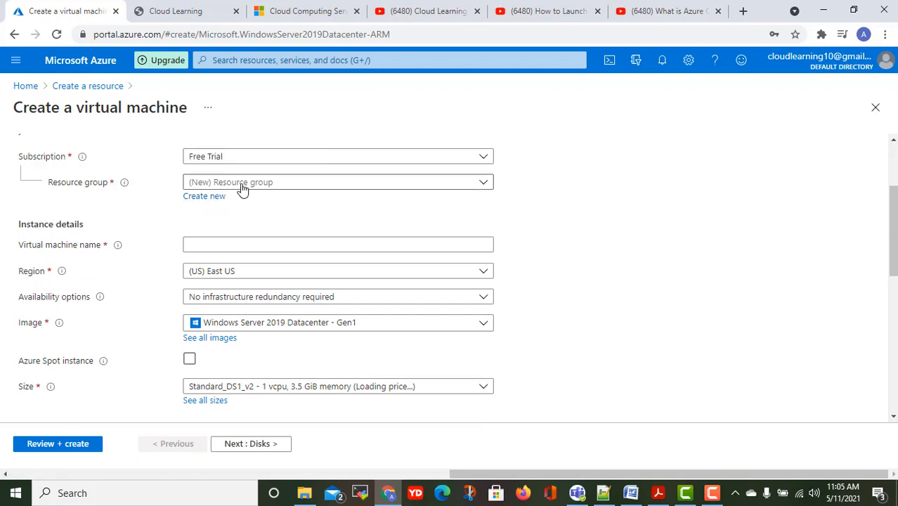
left_click(214, 197)
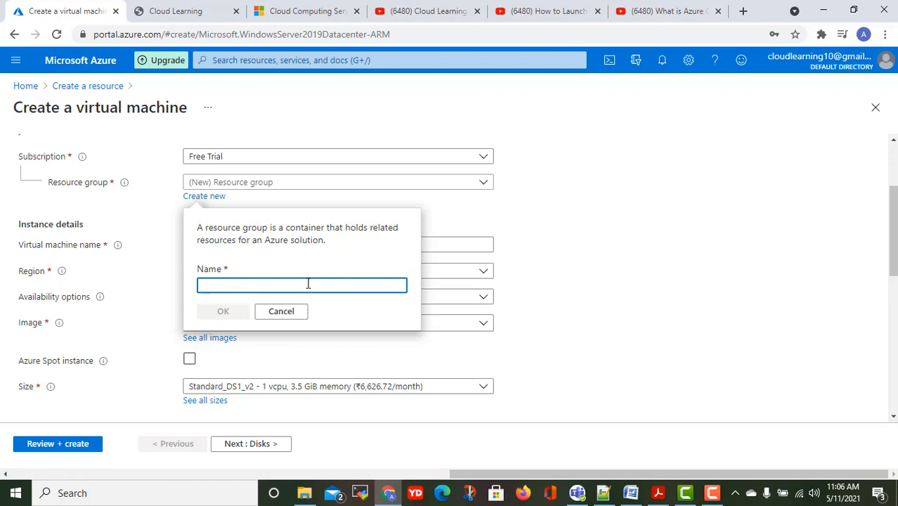
Name the new resource group CloudLearningWebsite and confirm with OK.
type("Cl")
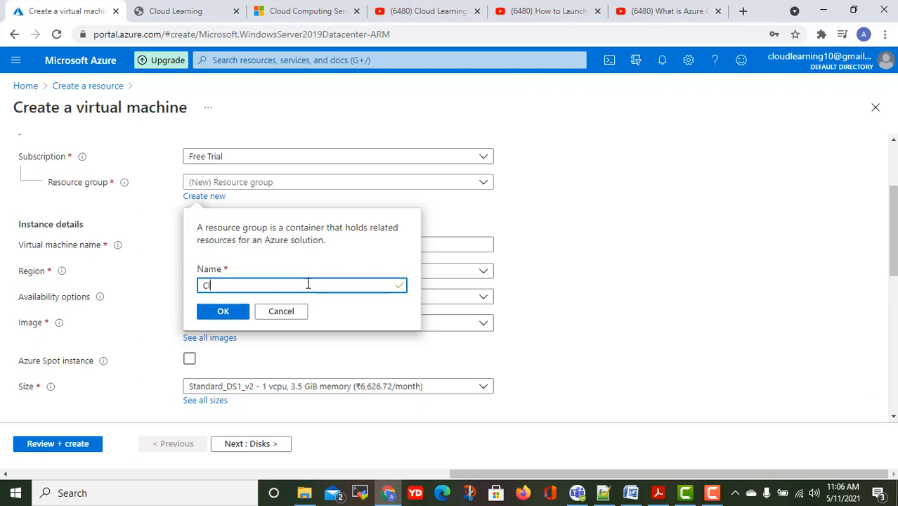
type("oud Le")
key("BackSpace")
key("BackSpace")
key("BackSpace")
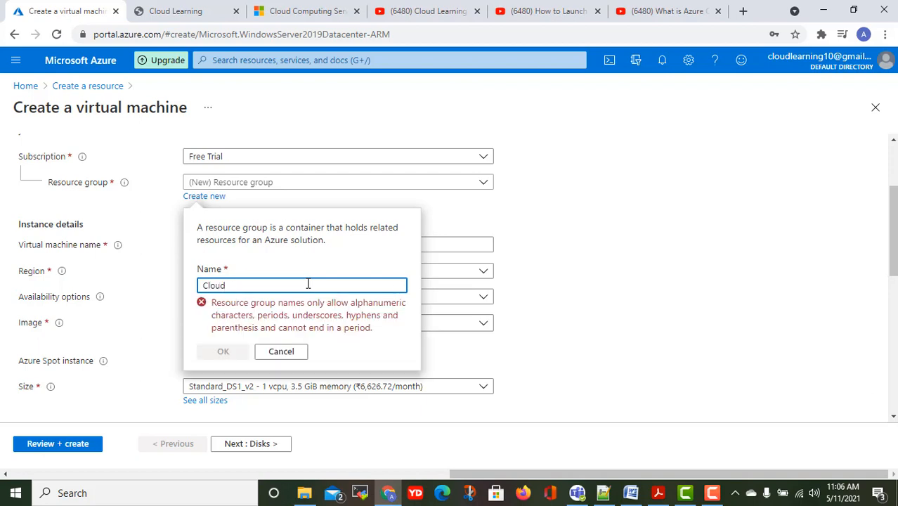
type("LearningWebsite")
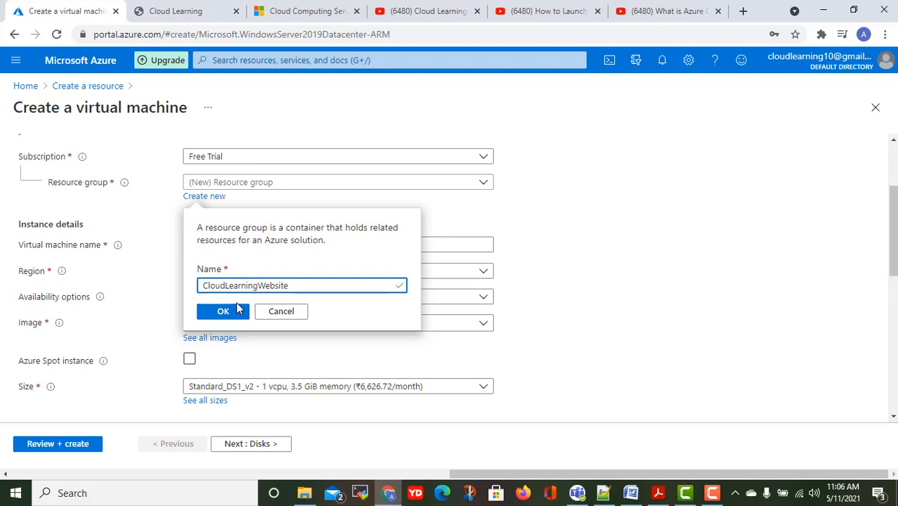
left_click(225, 312)
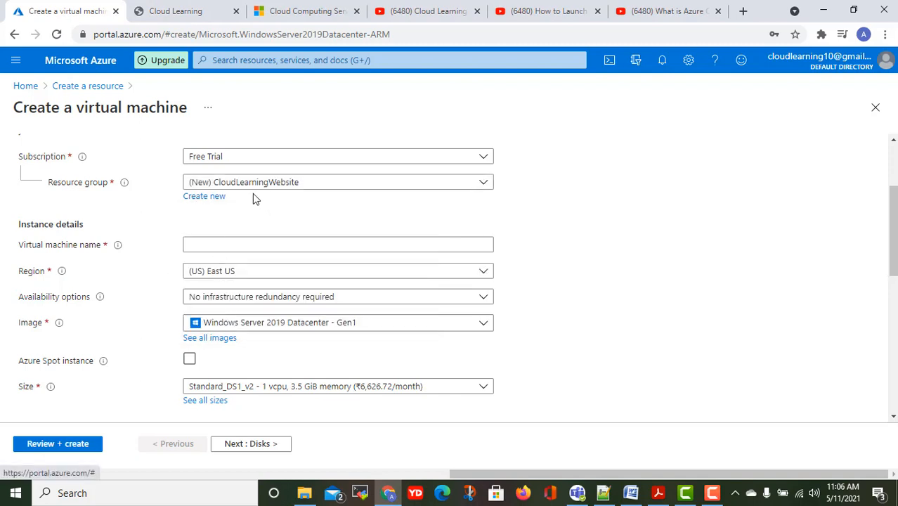
Enter CLWindowsWebsite01 as the virtual machine name, leaving the region at (US) East US.
left_click(295, 184)
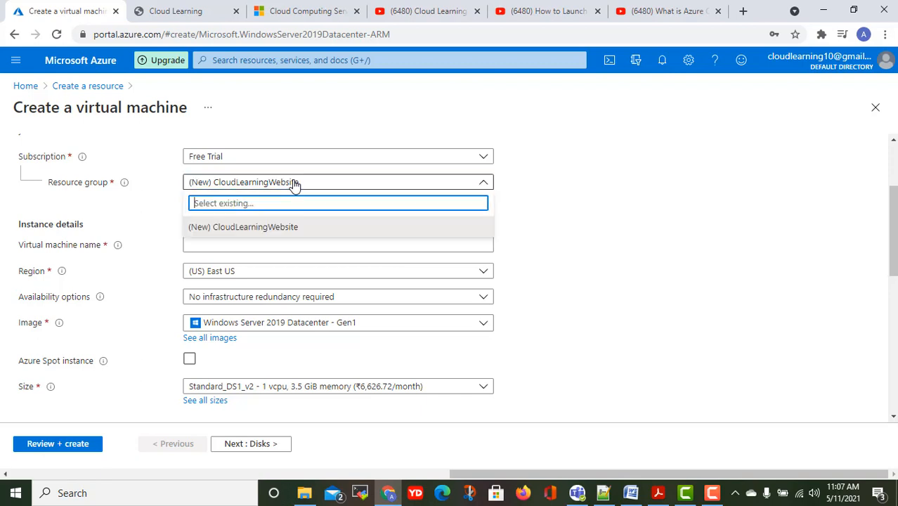
left_click(532, 201)
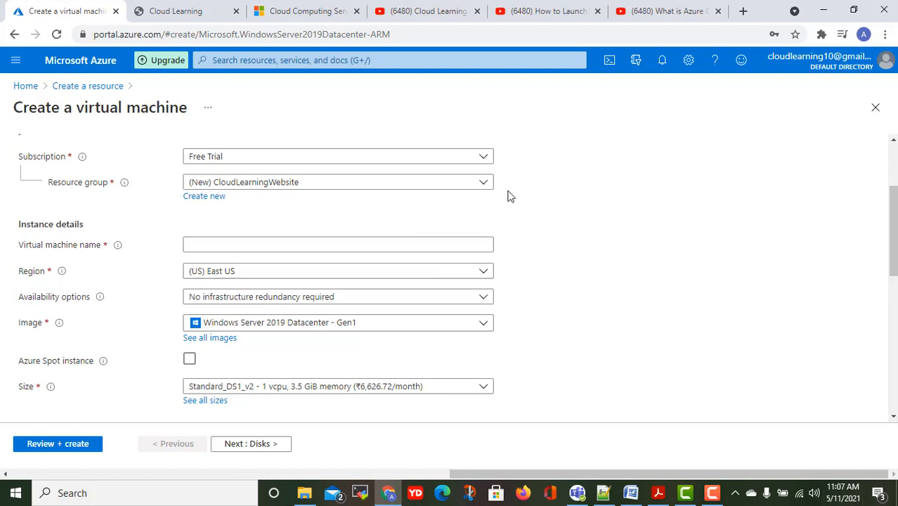
left_click(287, 247)
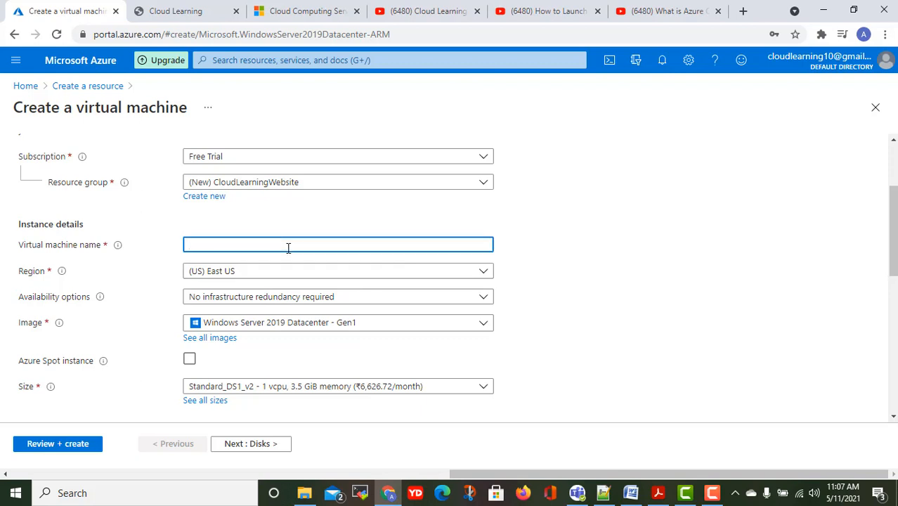
type("WindowsWebs")
key("BackSpace")
key("BackSpace")
key("BackSpace")
key("BackSpace")
key("ctrl+a")
type("CLWindowsWebsite")
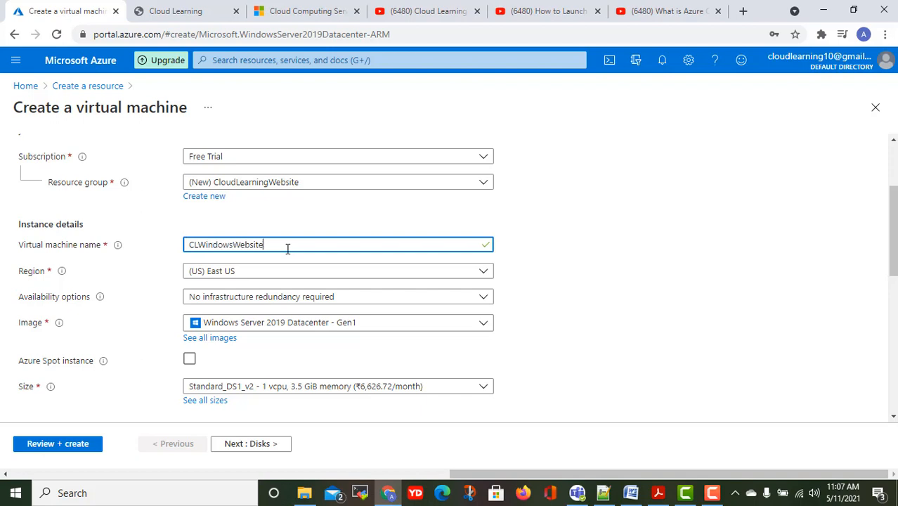
type("01")
left_click(275, 271)
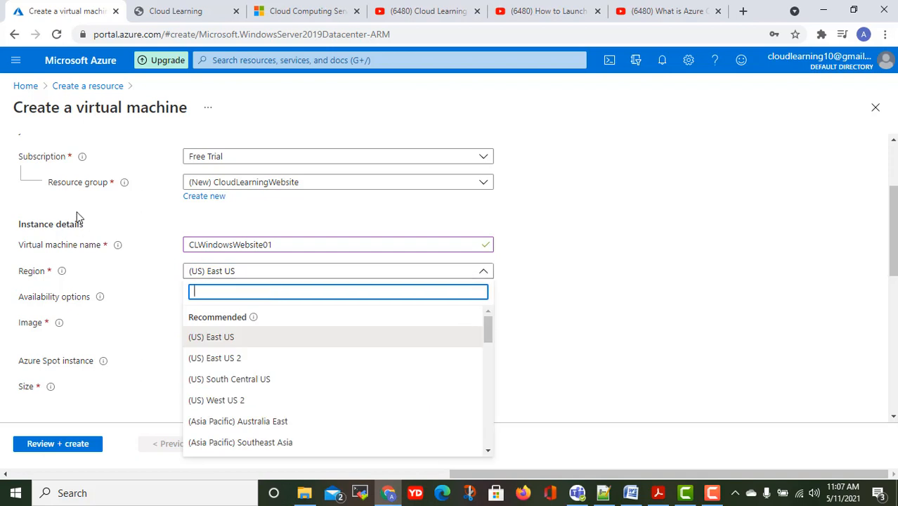
Scroll through the Azure region list to find (Asia Pacific) Central India.
mouse_move(121, 185)
mouse_move(61, 275)
left_click(508, 274)
left_click(435, 272)
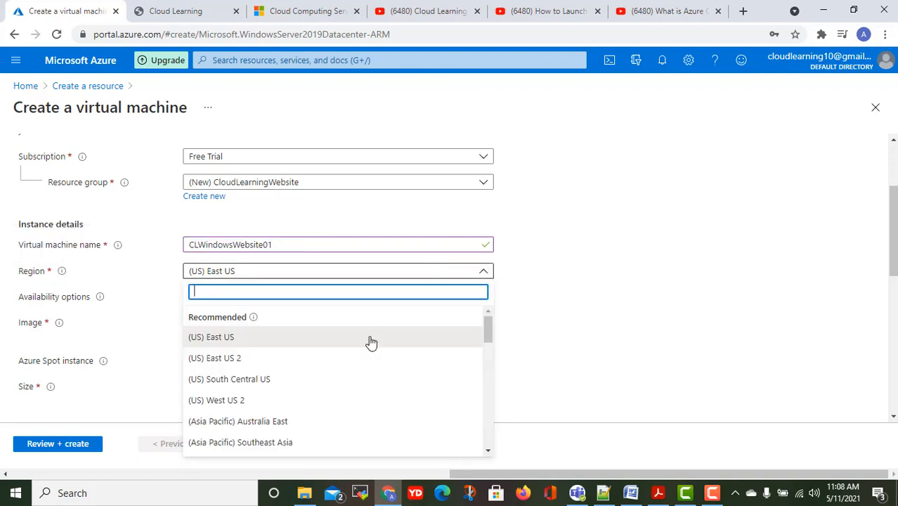
scroll(359, 355, "down", 1)
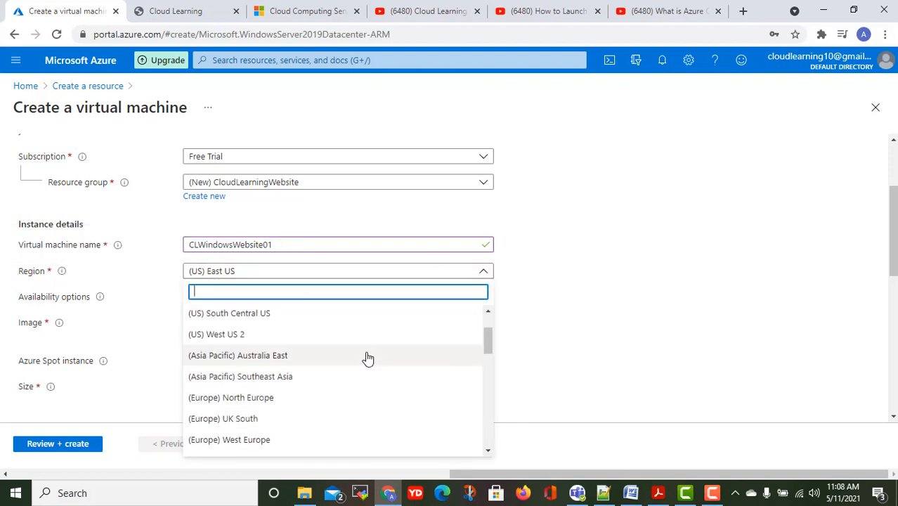
scroll(367, 358, "down", 2)
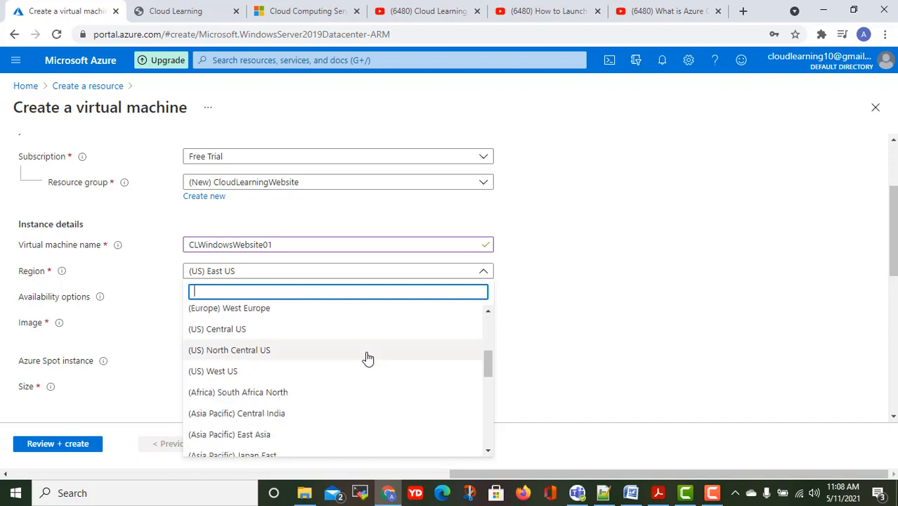
scroll(366, 358, "down", 2)
scroll(367, 358, "up", 2)
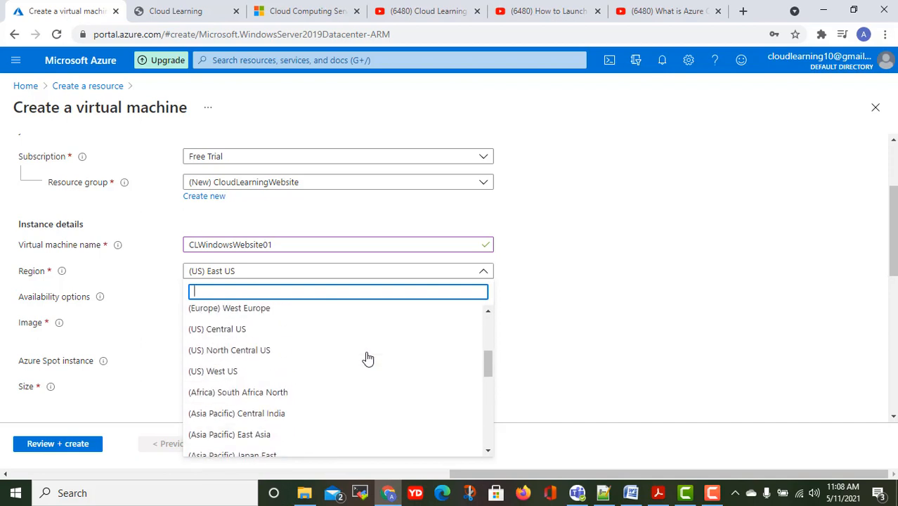
scroll(367, 358, "down", 2)
scroll(366, 358, "down", 2)
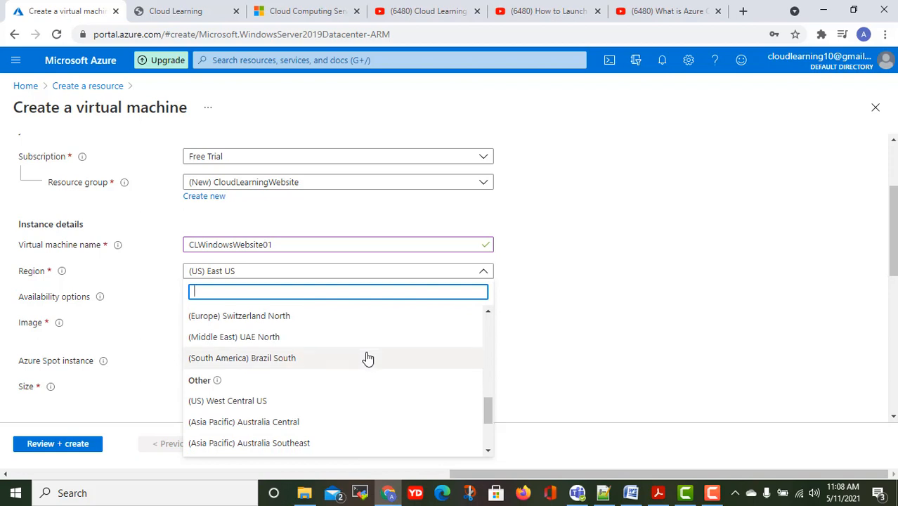
scroll(367, 358, "down", 2)
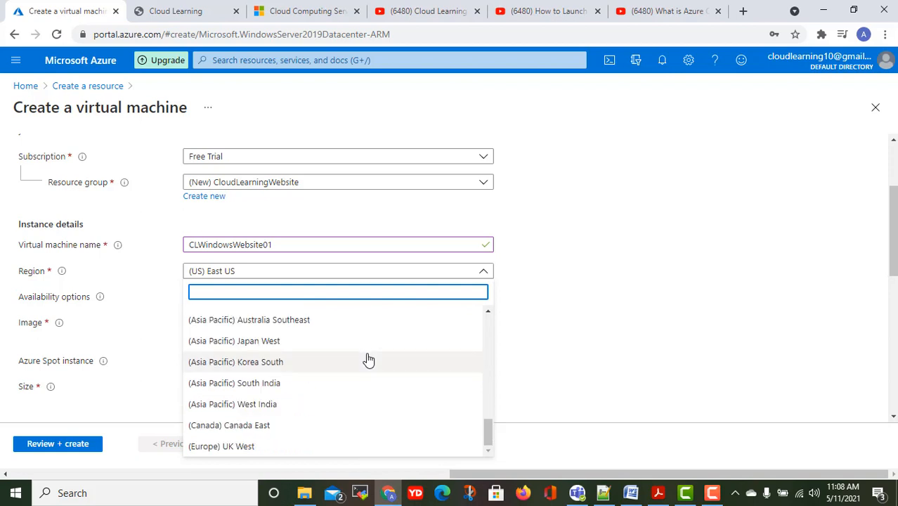
scroll(367, 358, "up", 3)
scroll(367, 360, "up", 3)
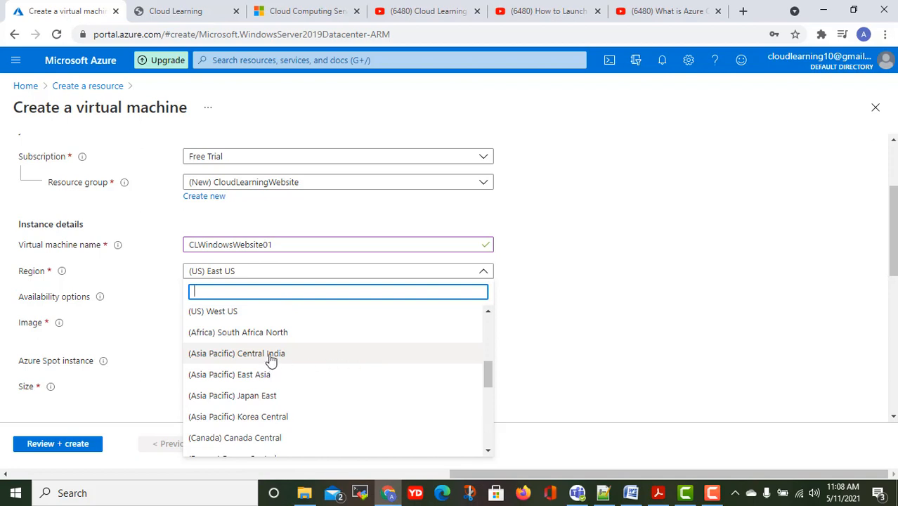
scroll(270, 360, "up", 5)
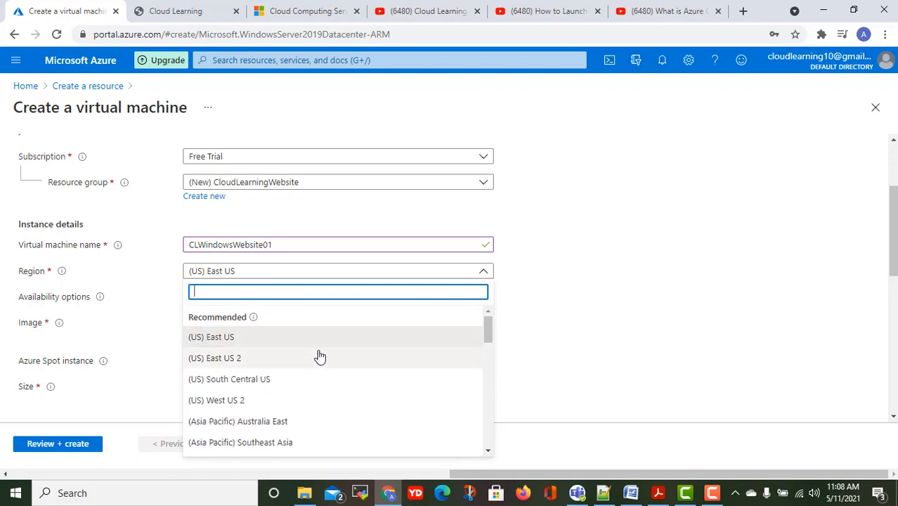
scroll(320, 357, "down", 3)
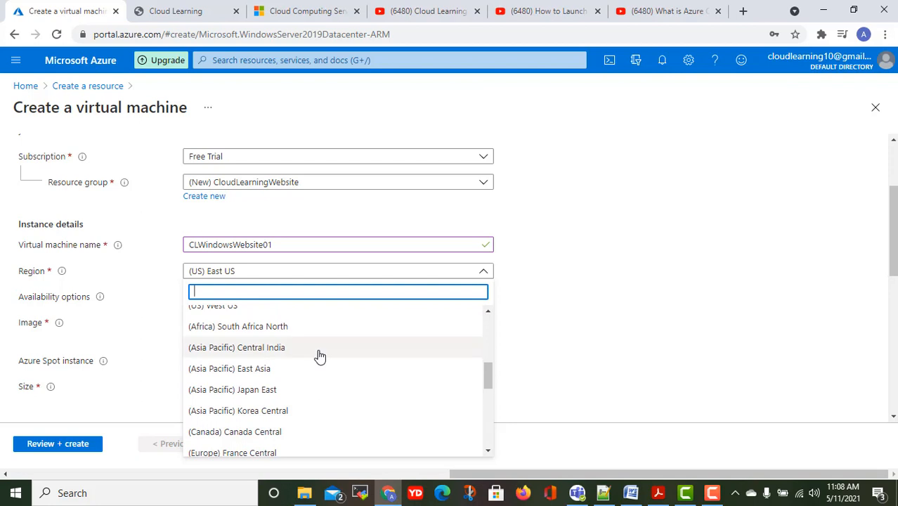
scroll(319, 357, "down", 3)
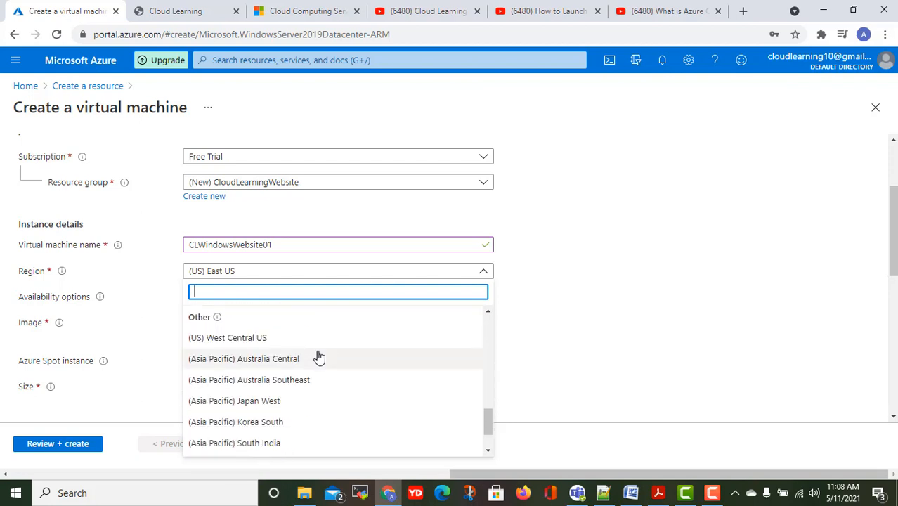
scroll(317, 356, "down", 1)
scroll(315, 361, "up", 4)
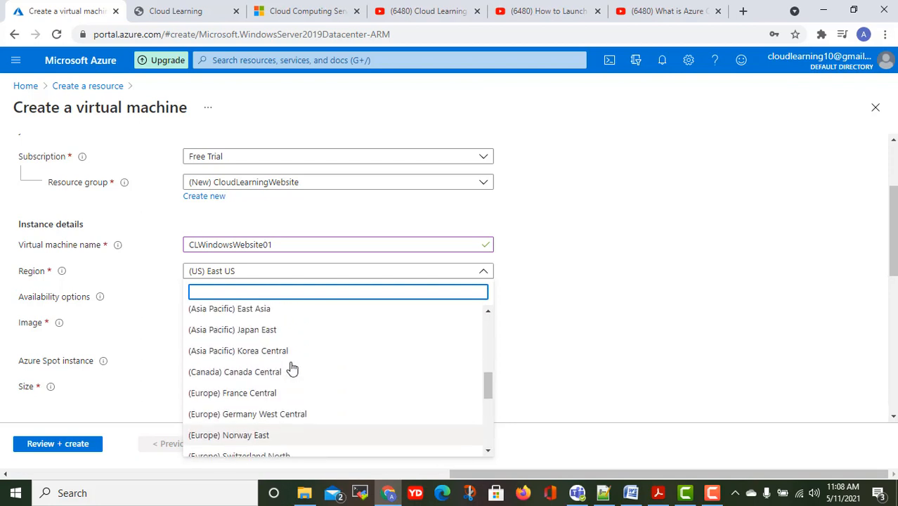
scroll(285, 368, "up", 1)
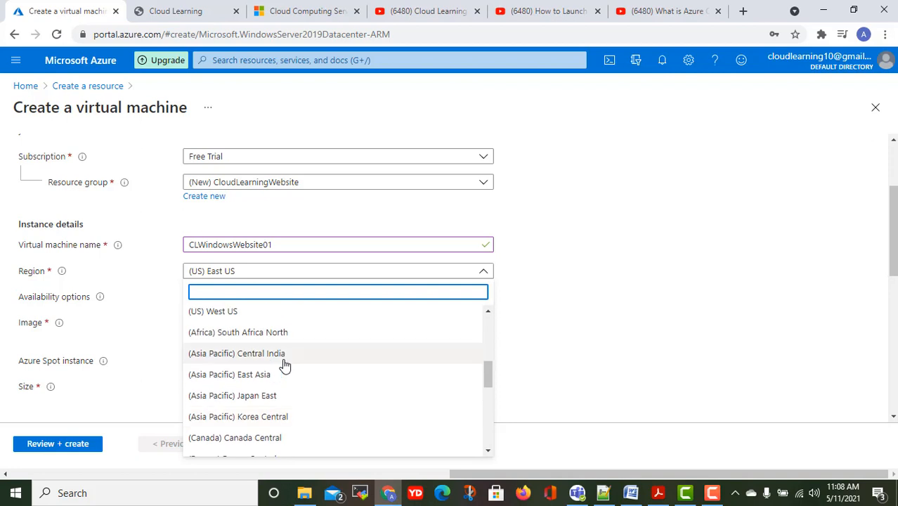
Select (Asia Pacific) Central India as the region and close the list.
left_click(284, 358)
left_click(354, 271)
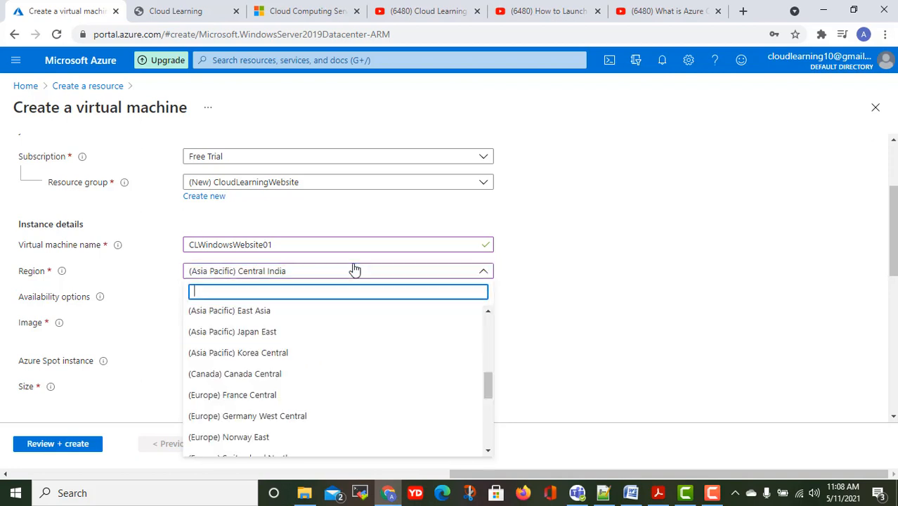
scroll(378, 357, "up", 5)
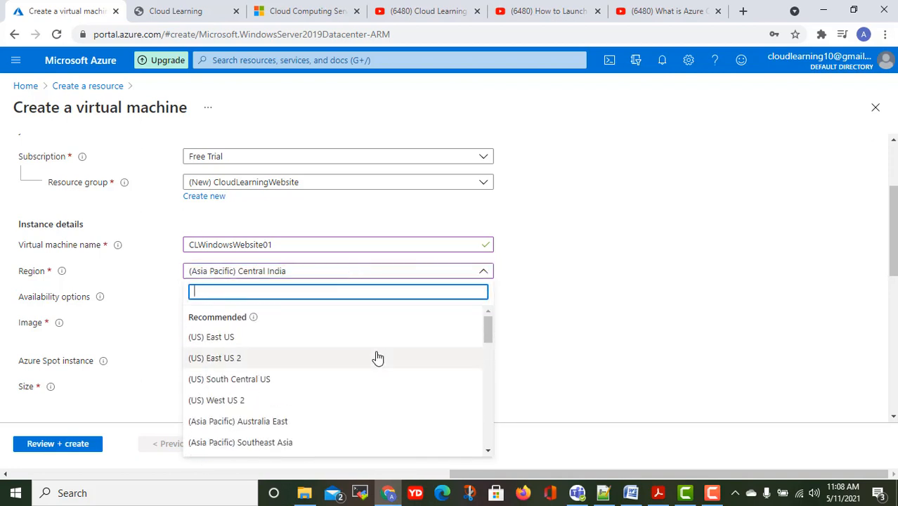
scroll(378, 358, "down", 10)
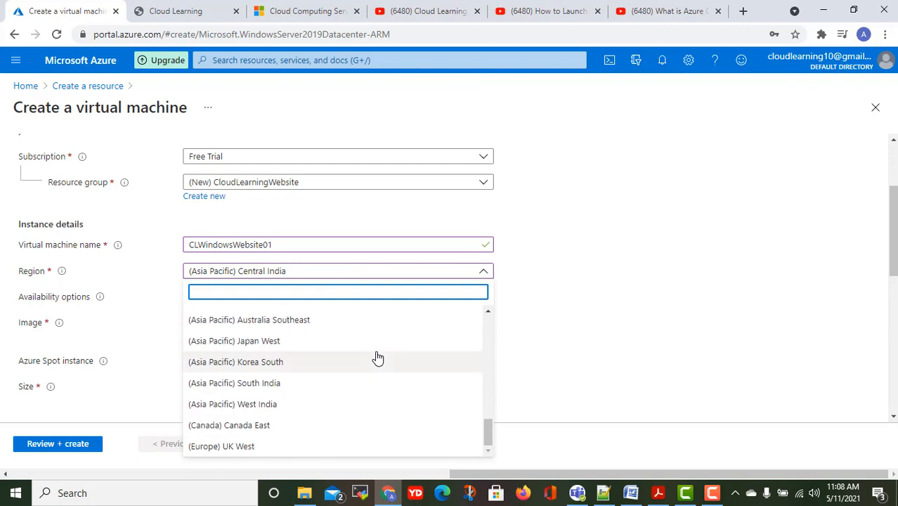
scroll(378, 358, "up", 4)
left_click(678, 281)
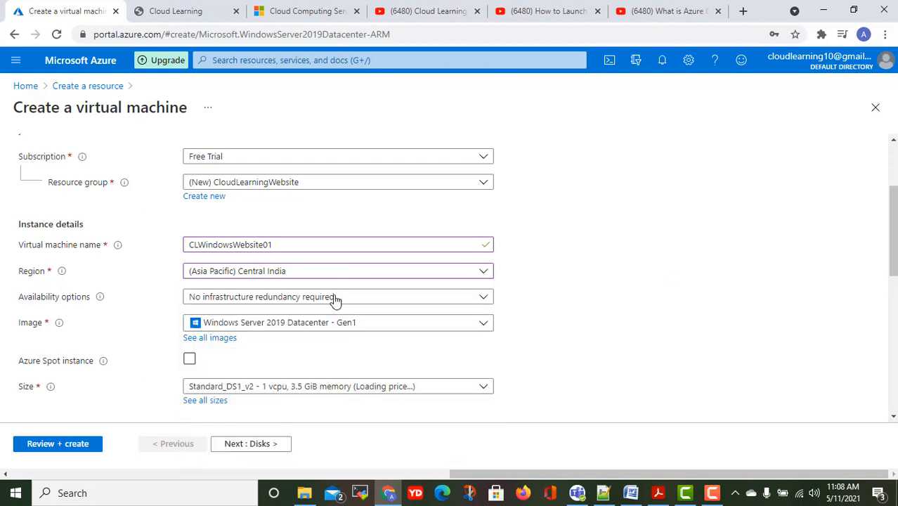
Change Availability options from No infrastructure redundancy to Availability set; no existing sets are listed.
left_click(245, 299)
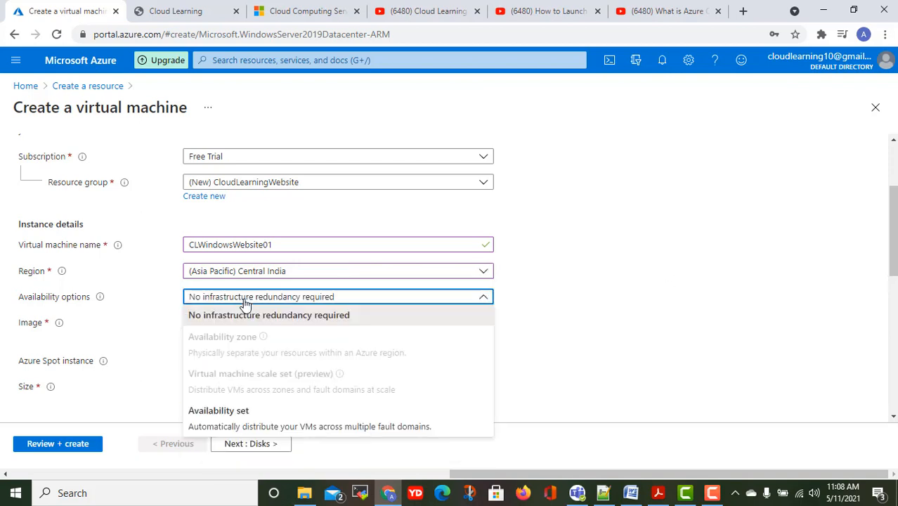
left_click(655, 285)
scroll(552, 304, "down", 1)
scroll(552, 304, "down", 1)
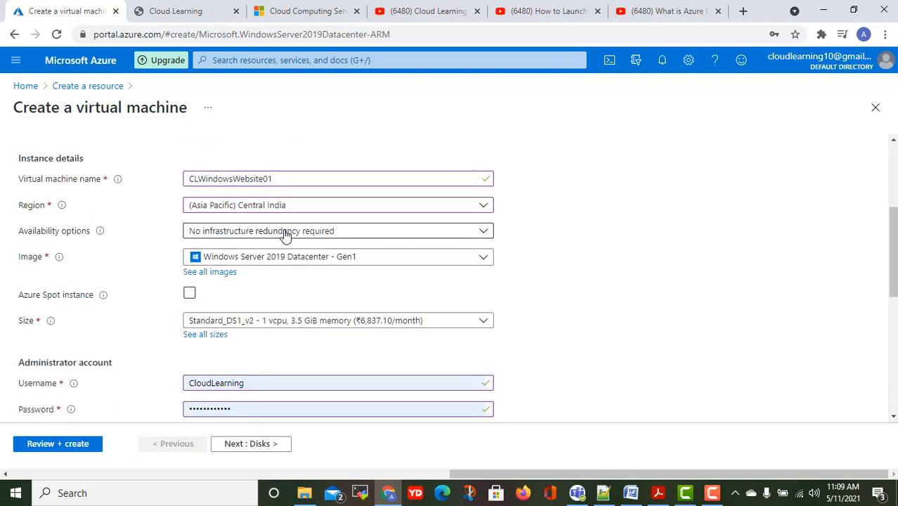
left_click(286, 232)
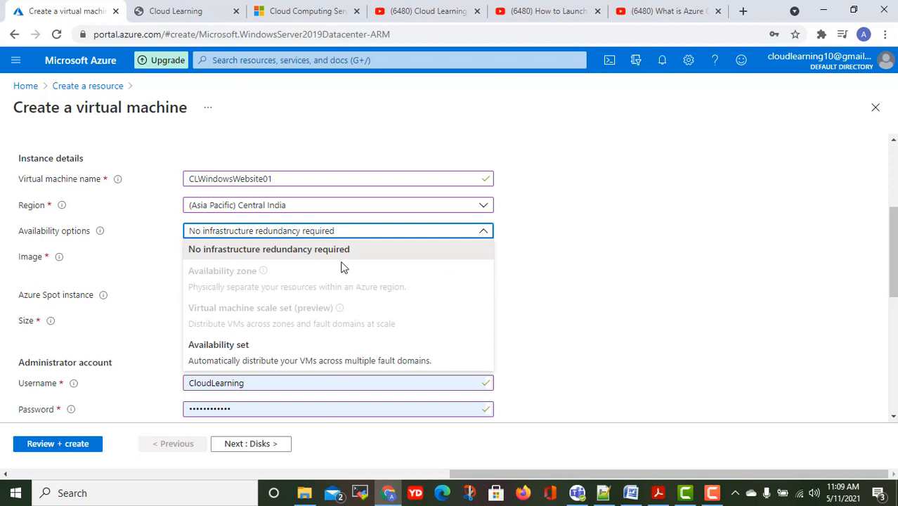
left_click(229, 357)
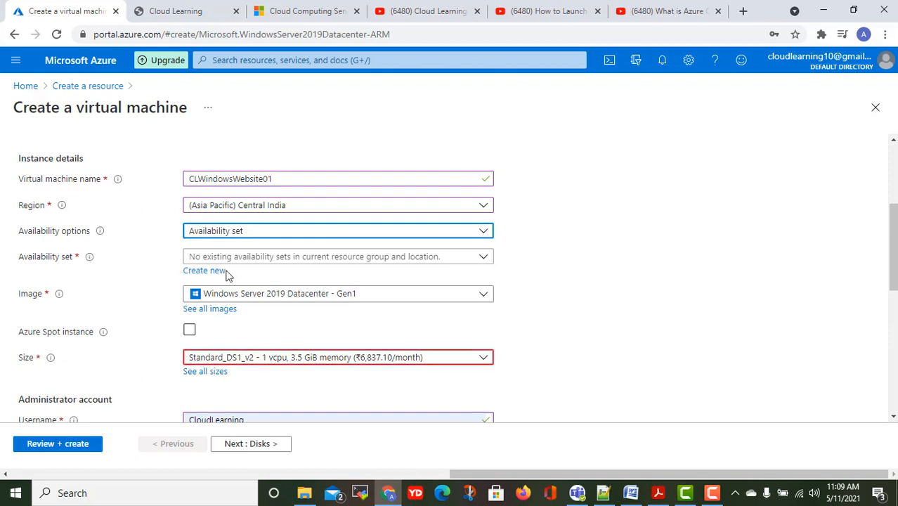
left_click(355, 261)
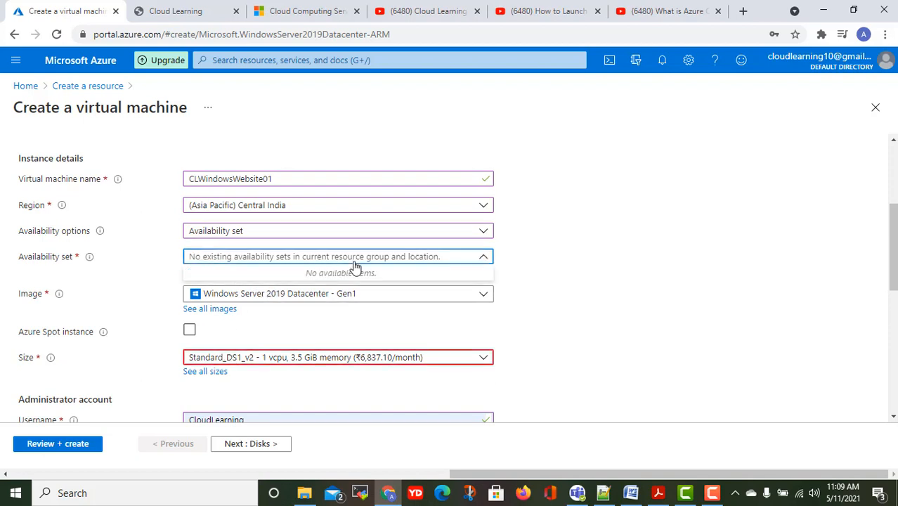
left_click(286, 259)
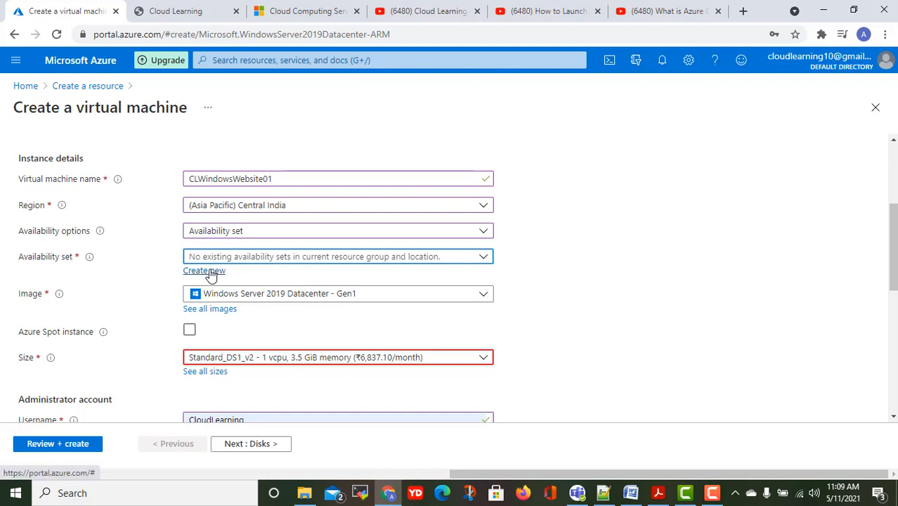
left_click(253, 236)
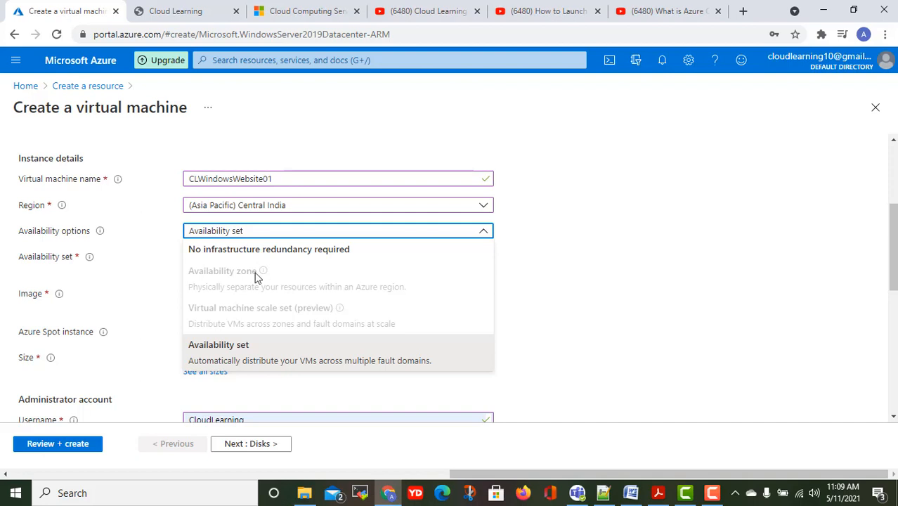
mouse_move(265, 276)
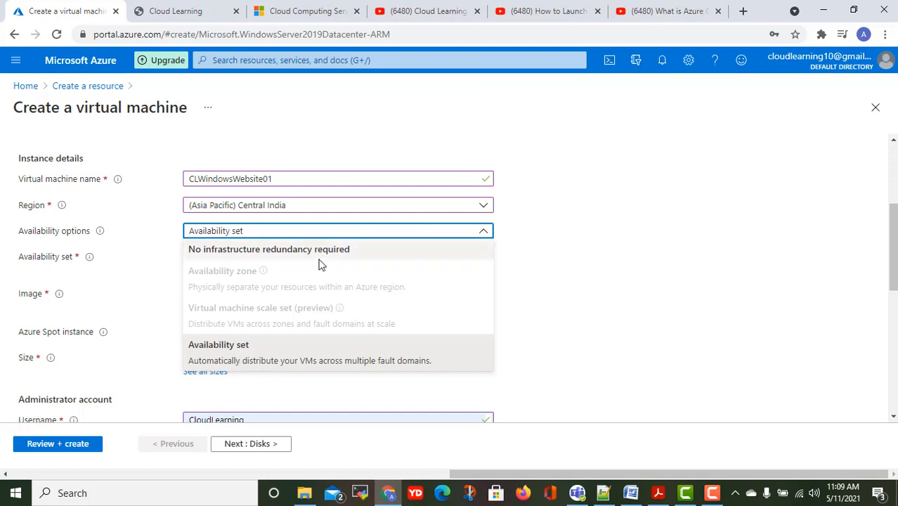
Try (Asia Pacific) East Asia, then settle on (US) West Central US as the region.
left_click(296, 210)
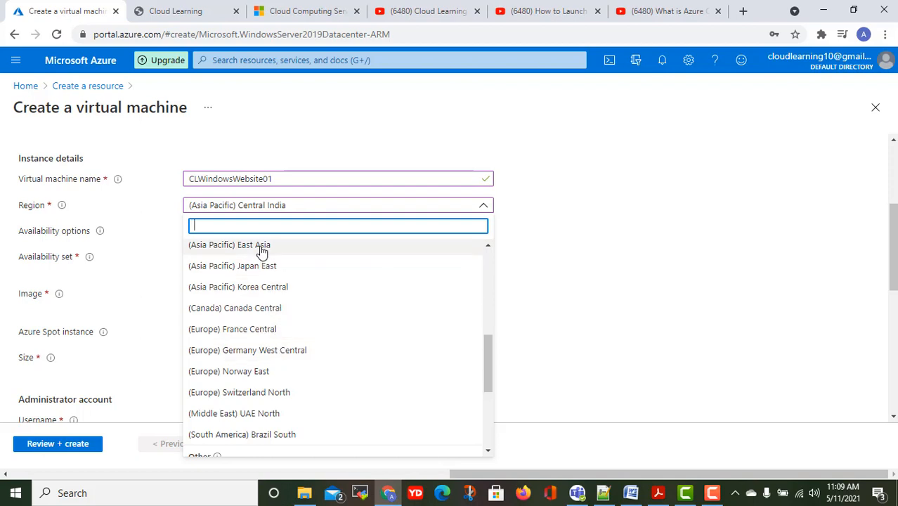
left_click(290, 247)
left_click(261, 258)
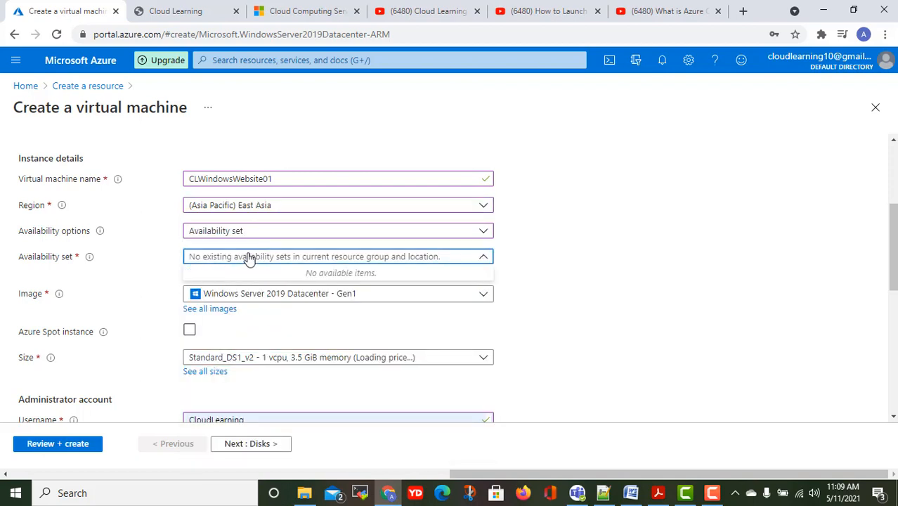
left_click(245, 234)
left_click(246, 236)
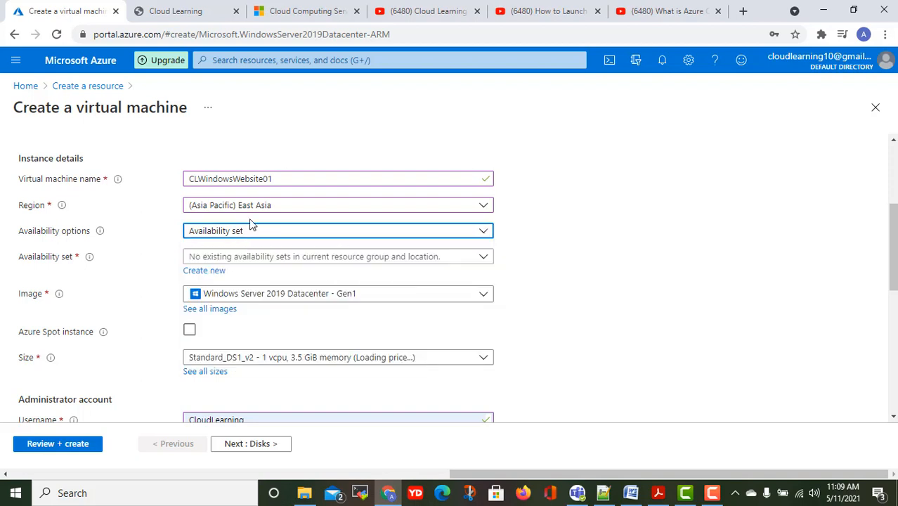
left_click(251, 210)
scroll(244, 309, "down", 2)
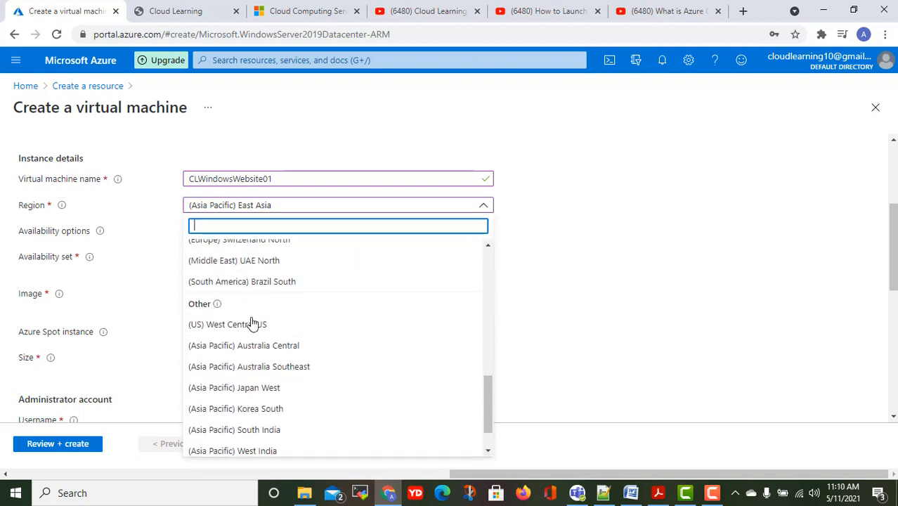
left_click(231, 324)
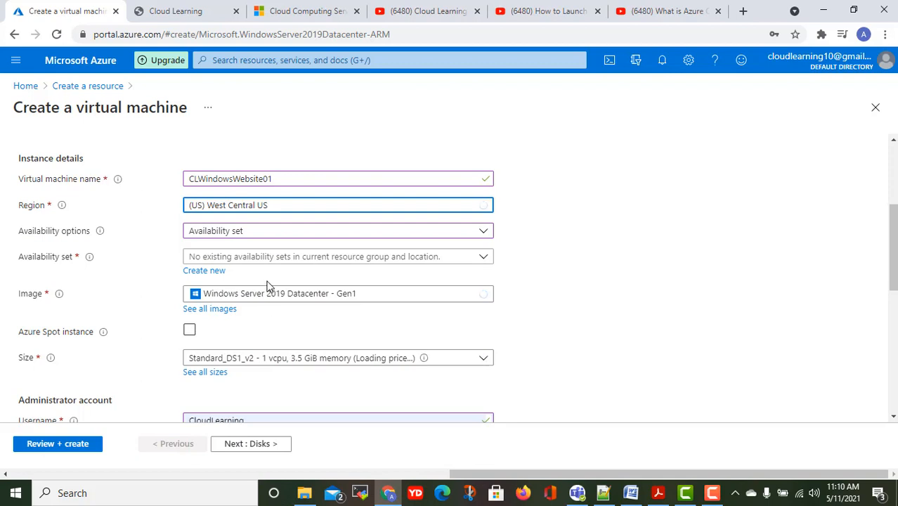
left_click(241, 231)
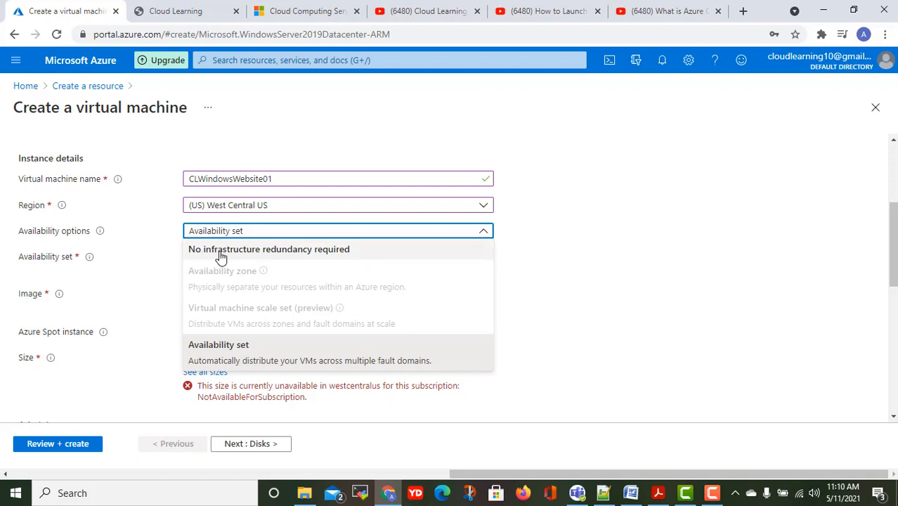
Keep Availability set as the VM's availability option.
left_click(610, 231)
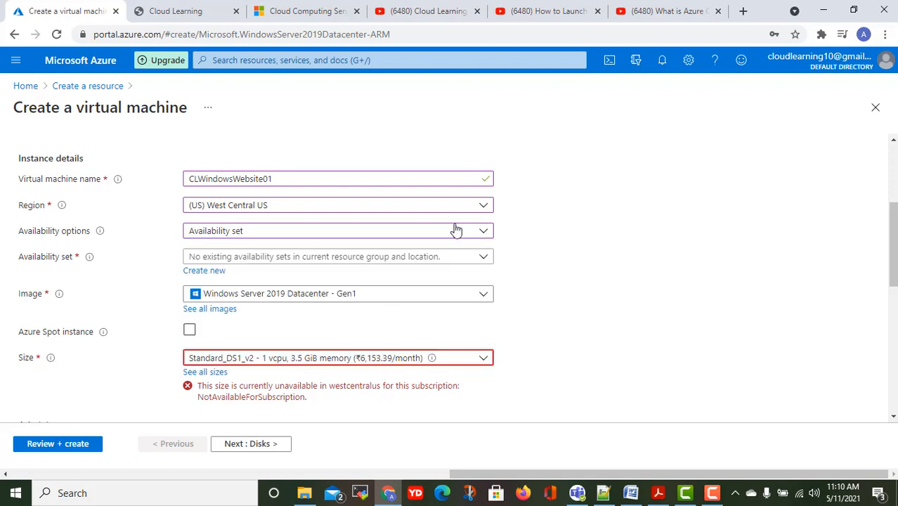
left_click(320, 231)
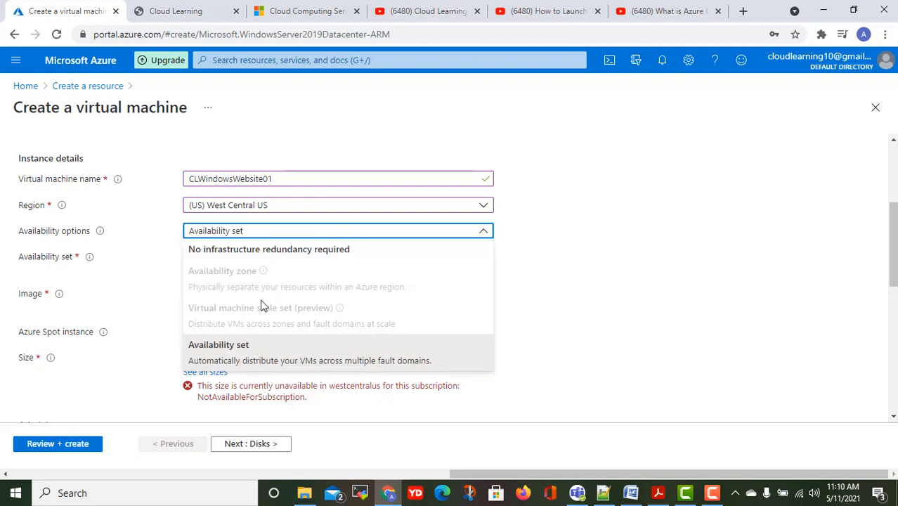
left_click(256, 350)
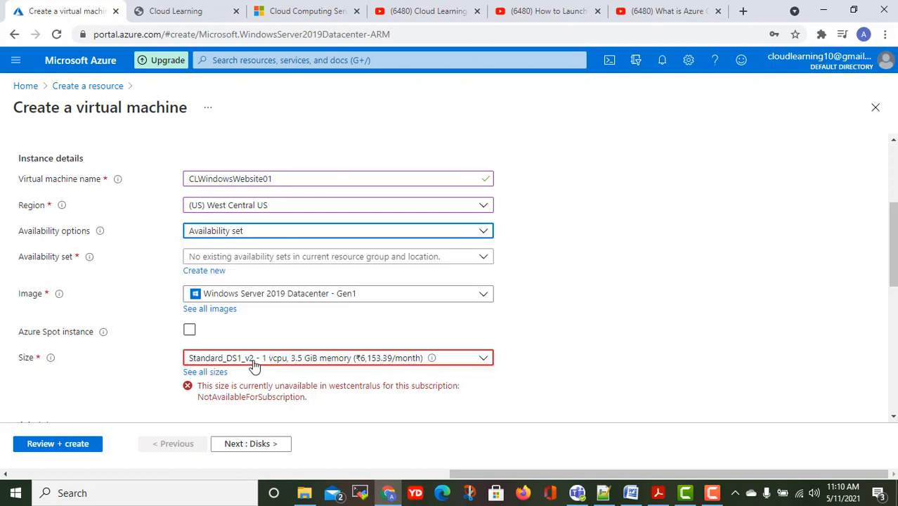
Open 'View locations that support availability zones' in a new browser tab.
left_click(282, 238)
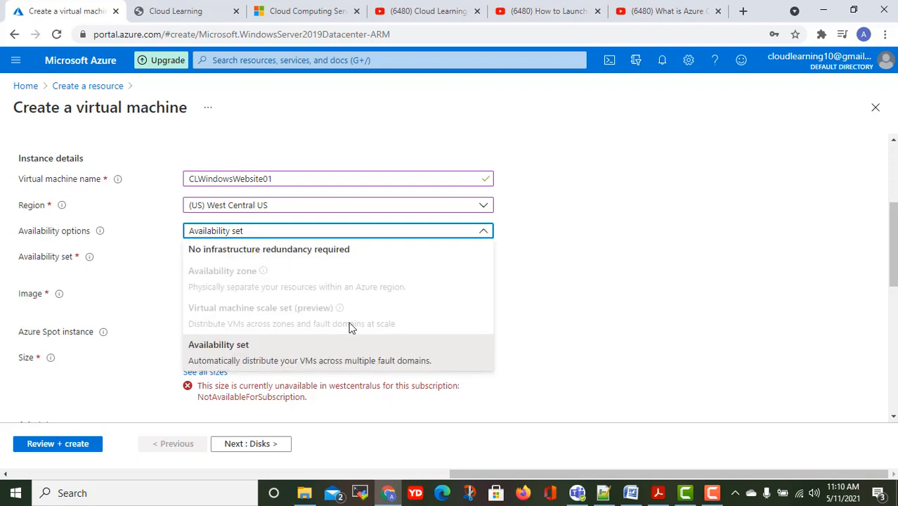
mouse_move(261, 273)
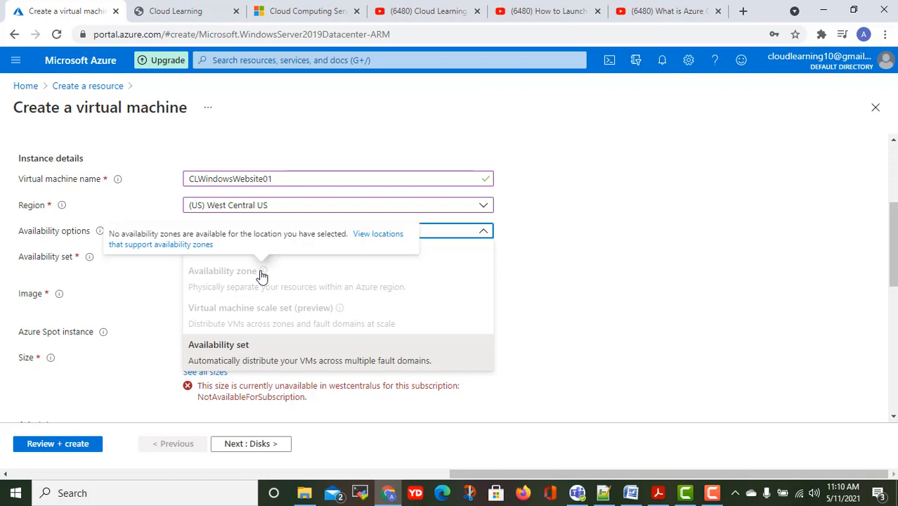
right_click(373, 239)
left_click(412, 249)
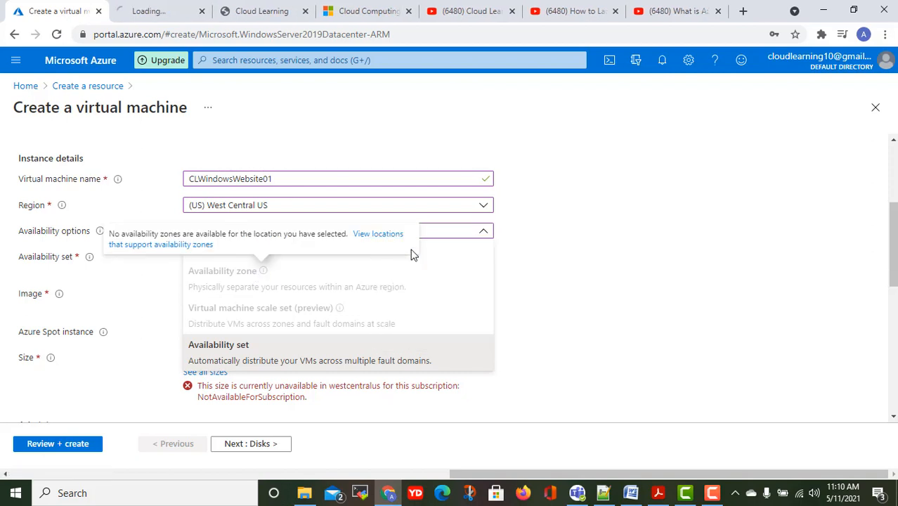
Read the Regions and Availability Zones article down to its Services by category table.
left_click(166, 13)
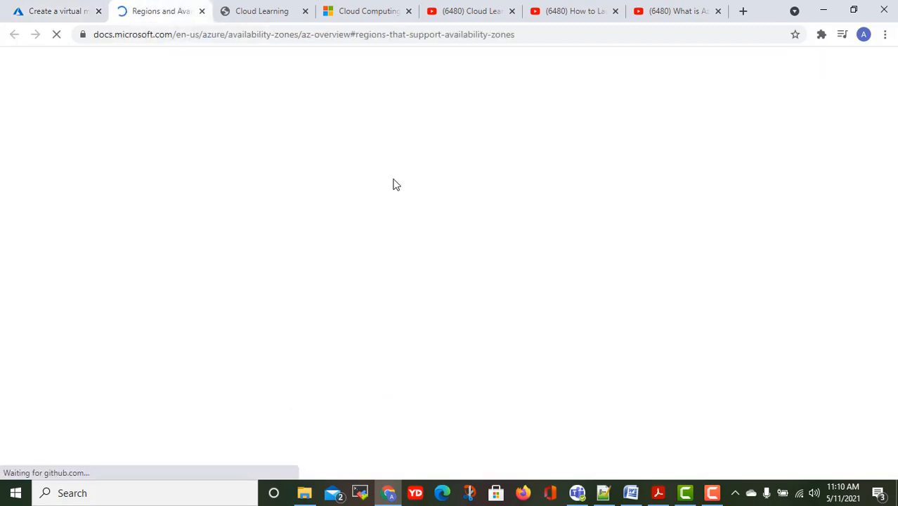
scroll(495, 274, "down", 2)
scroll(494, 274, "down", 8)
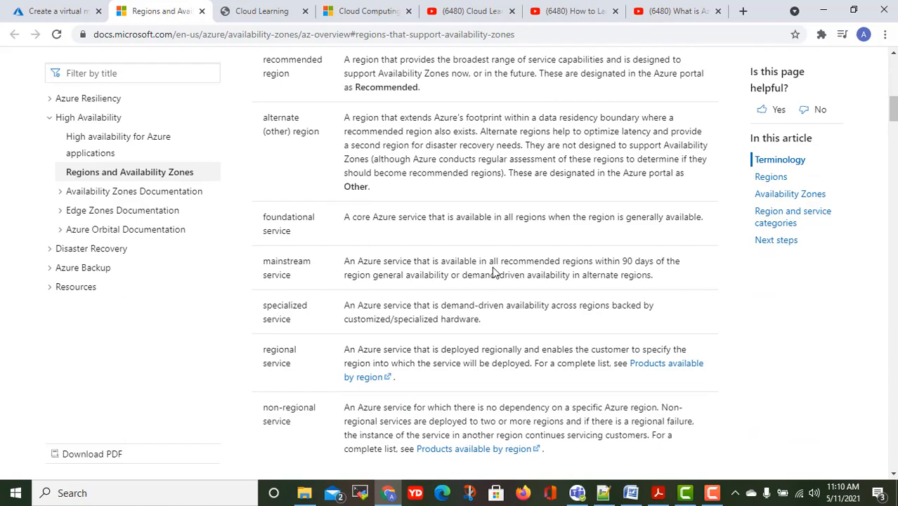
scroll(495, 272, "up", 3)
left_click_drag(353, 218, 428, 218)
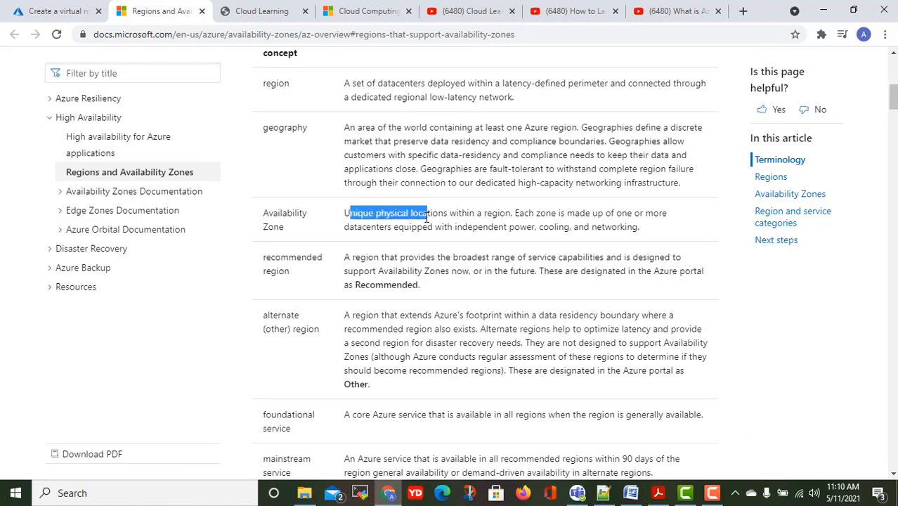
scroll(430, 223, "down", 9)
scroll(431, 225, "down", 15)
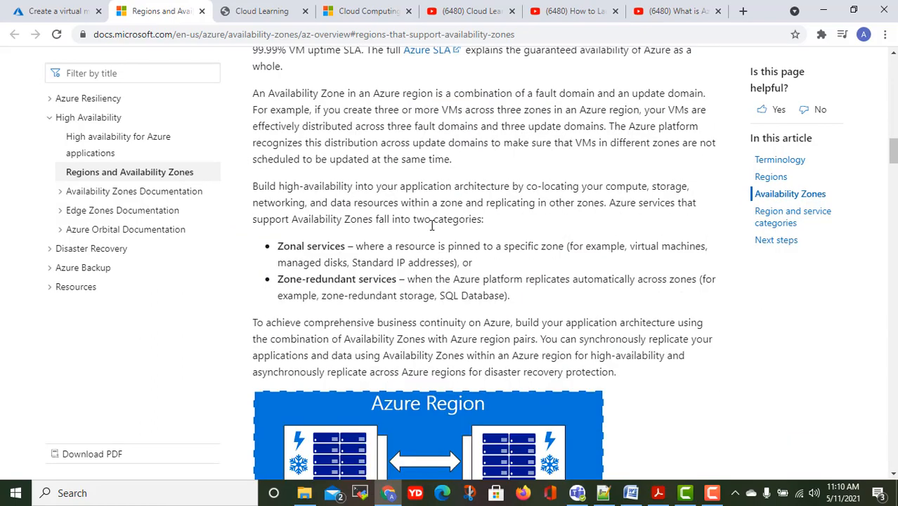
scroll(432, 225, "down", 3)
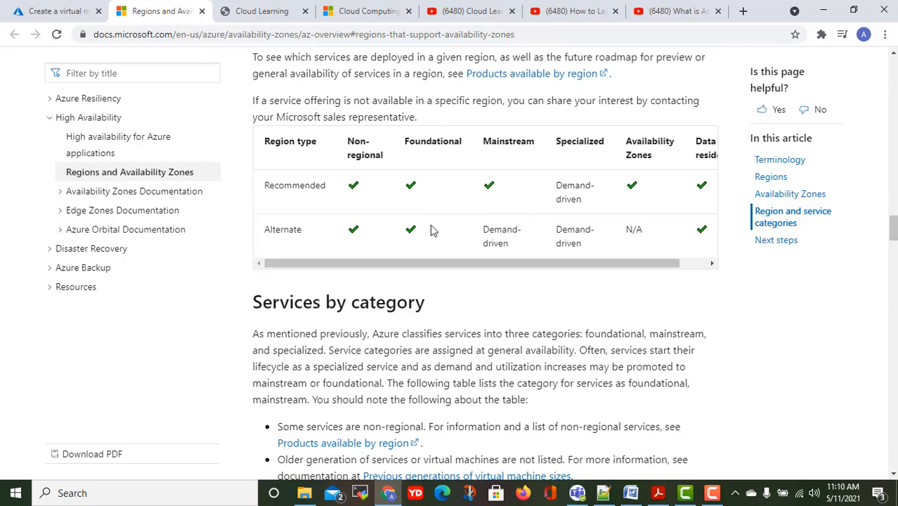
scroll(431, 226, "down", 6)
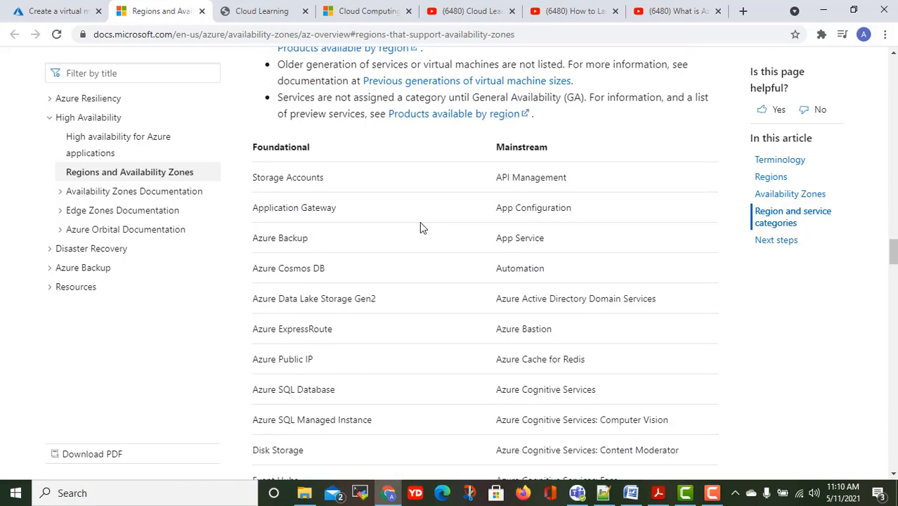
scroll(421, 227, "up", 3)
scroll(390, 196, "down", 12)
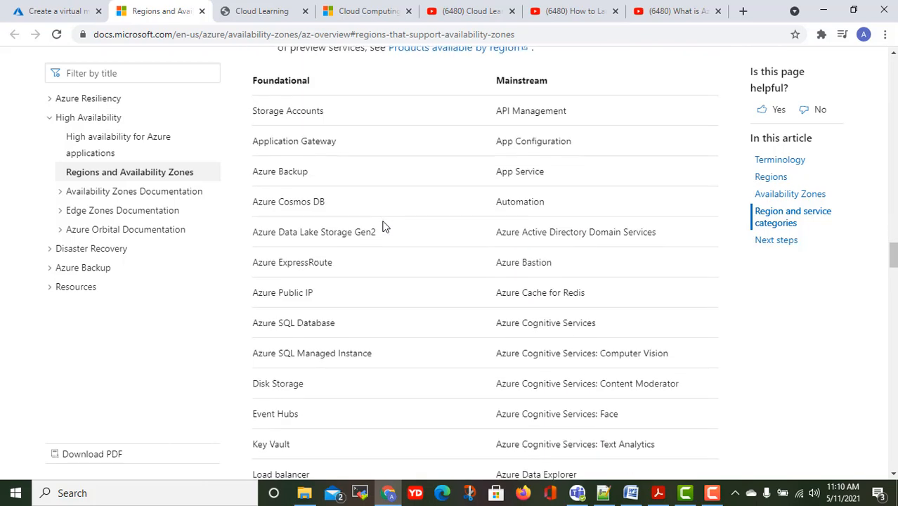
Set Availability options to 'No infrastructure redundancy required'.
left_click(35, 7)
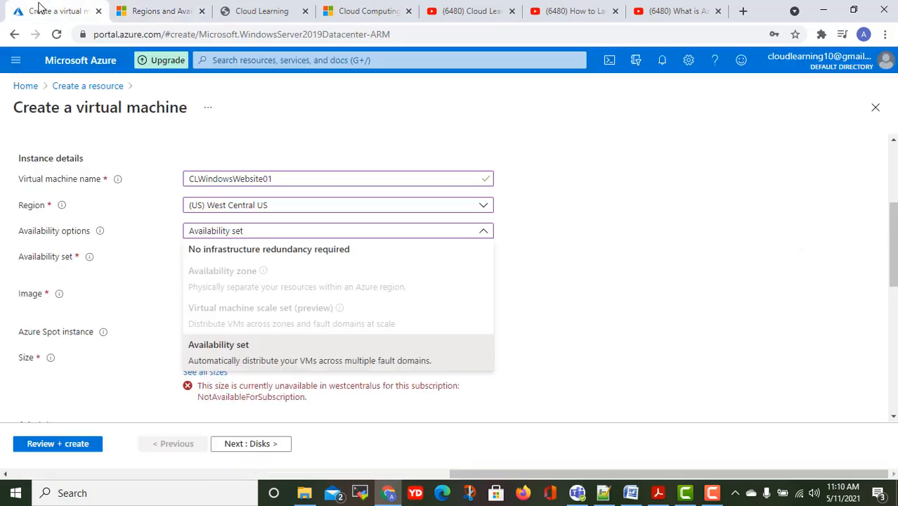
left_click(543, 262)
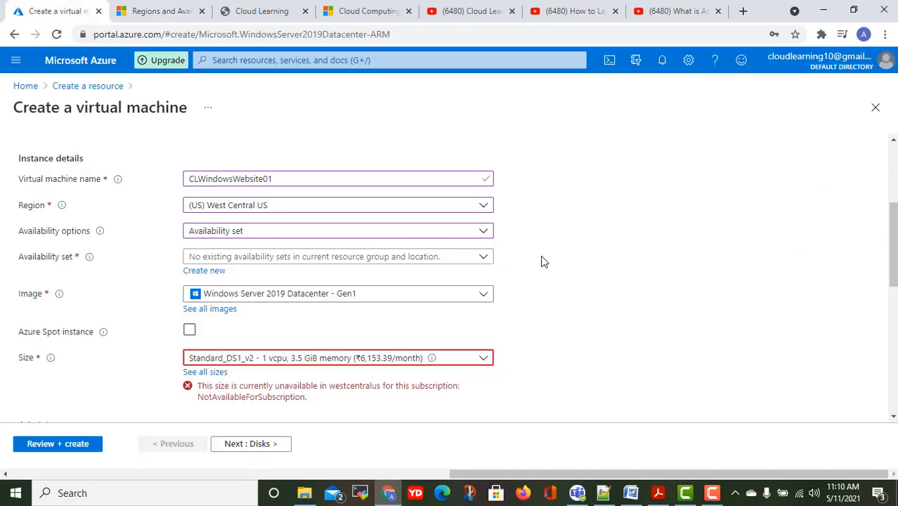
left_click(256, 234)
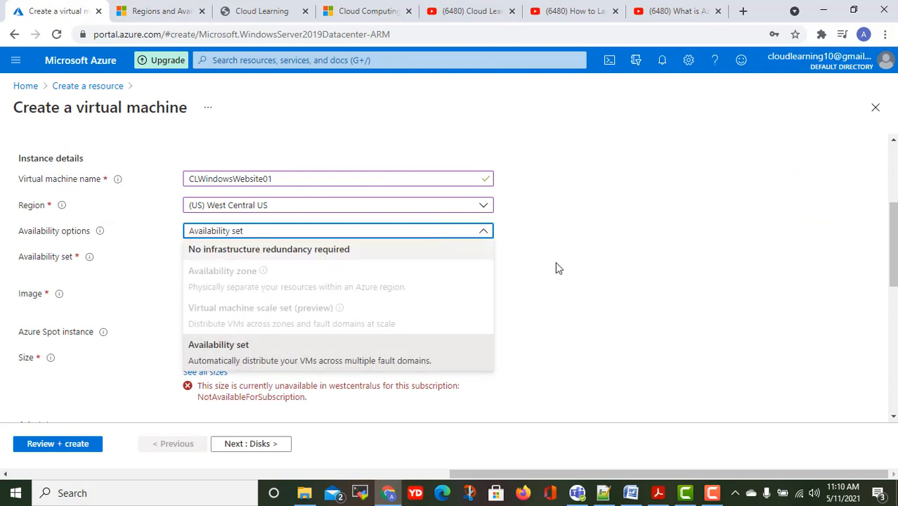
left_click(335, 253)
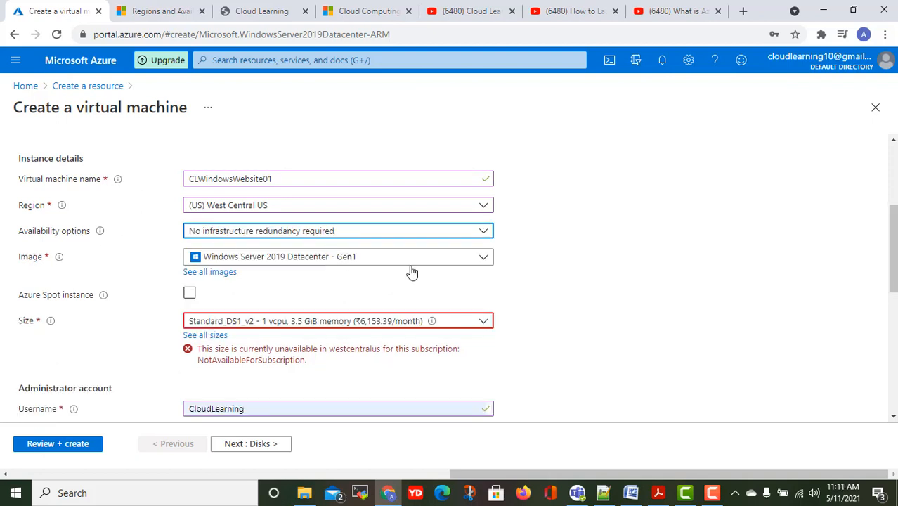
Leave the image as Windows Server 2019 Datacenter - Gen1.
left_click(327, 259)
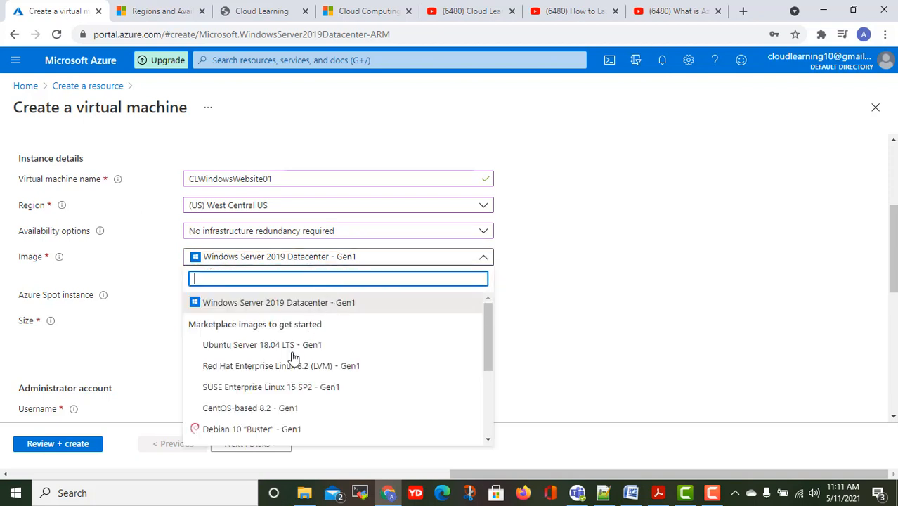
left_click(572, 339)
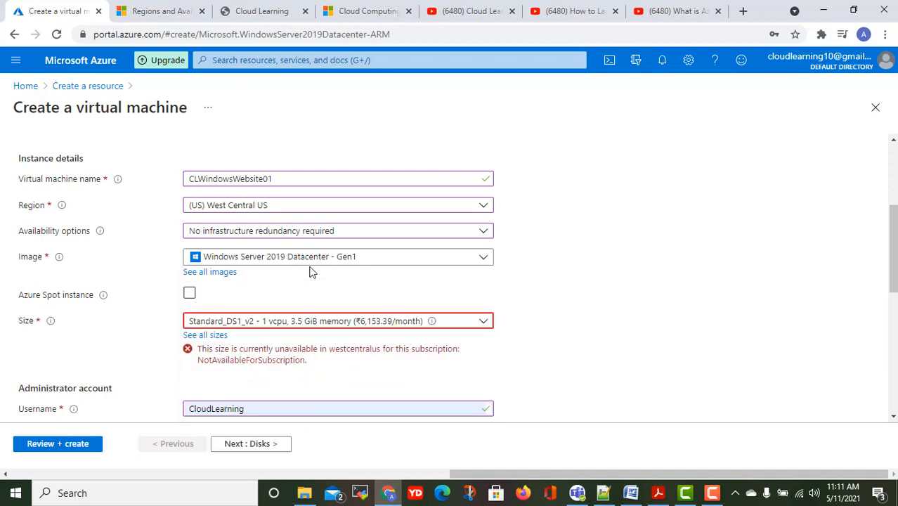
scroll(311, 278, "down", 1)
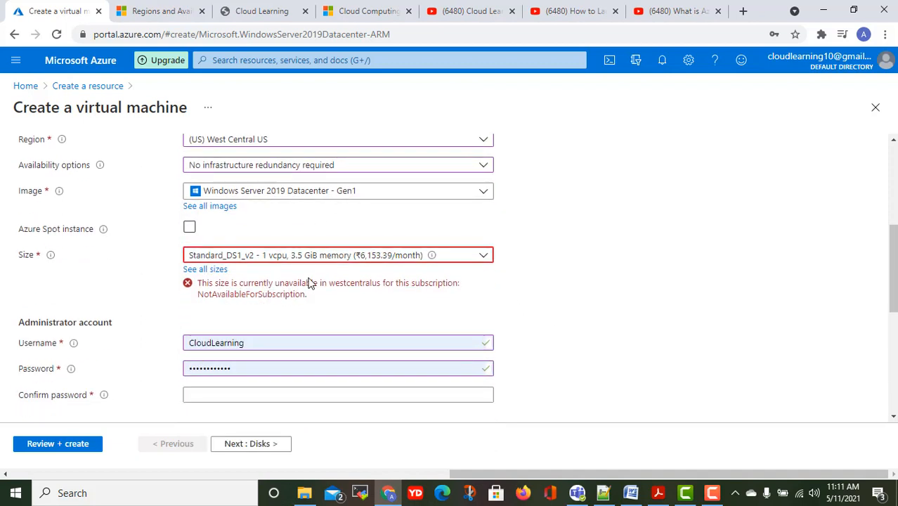
left_click(190, 229)
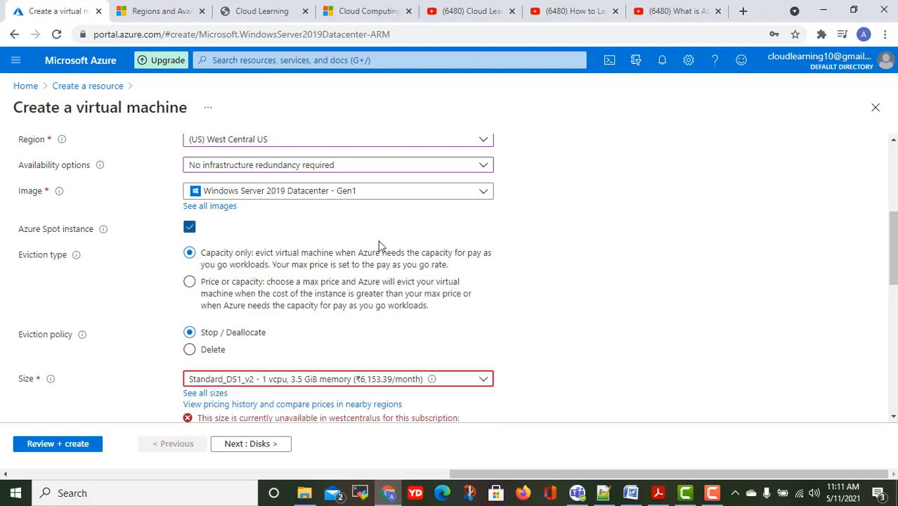
left_click(190, 227)
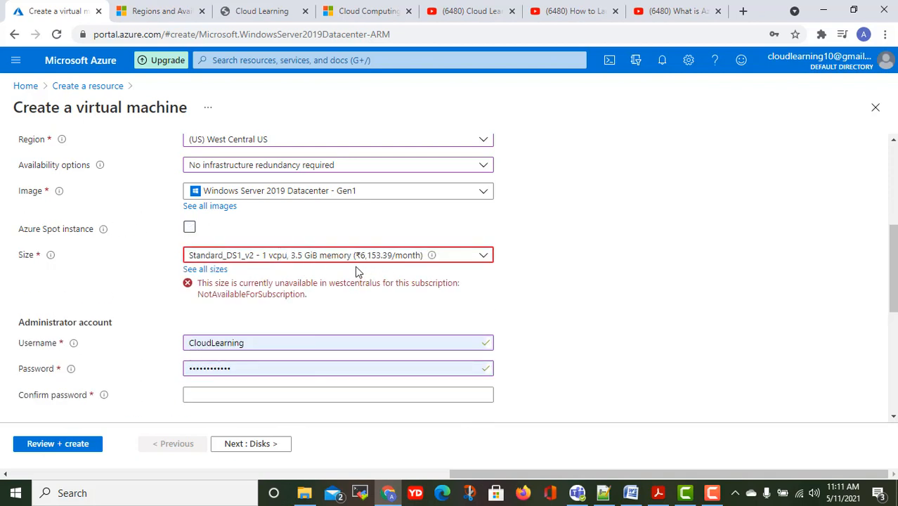
left_click(331, 257)
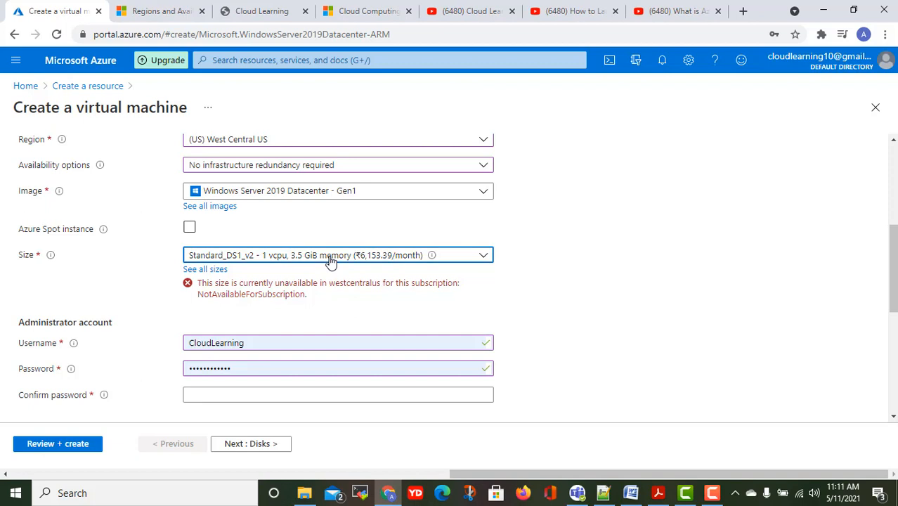
left_click(646, 275)
left_click(388, 258)
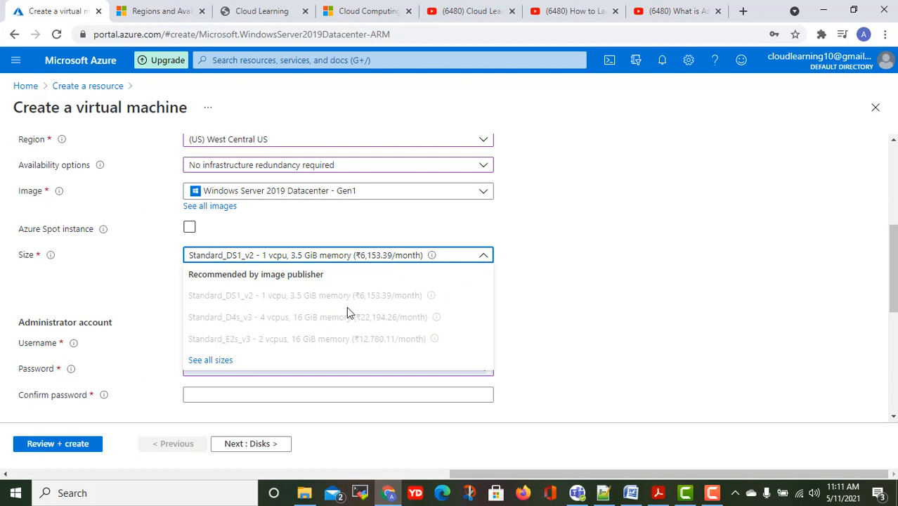
left_click(629, 264)
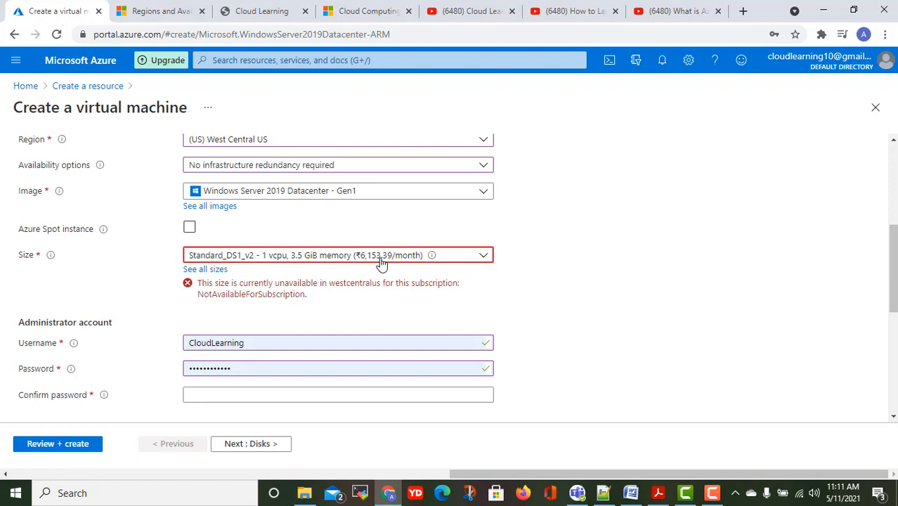
Open the full VM size catalogue and expand the 'Size not available' group.
left_click(205, 270)
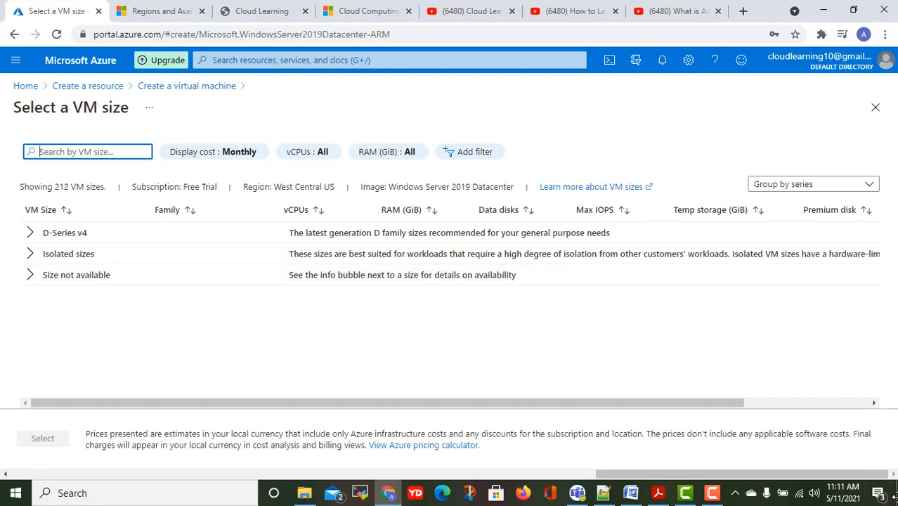
left_click(32, 275)
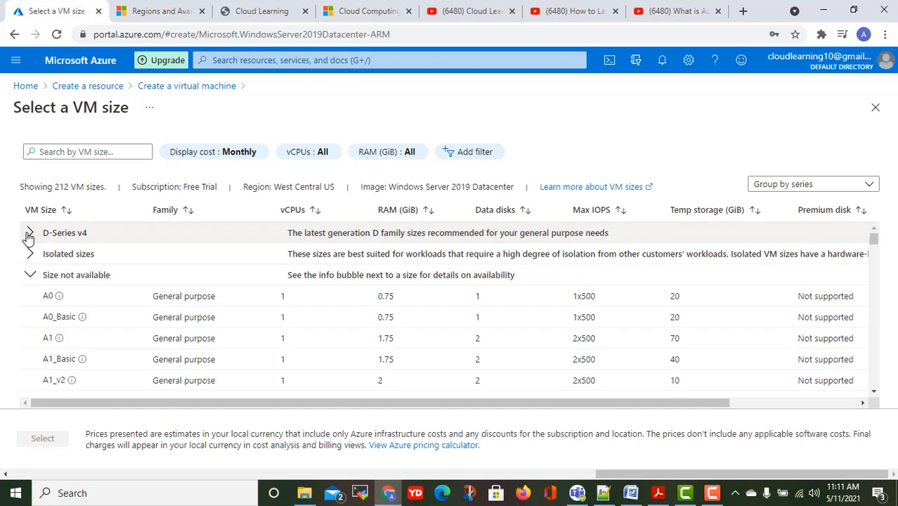
left_click(28, 238)
left_click(28, 237)
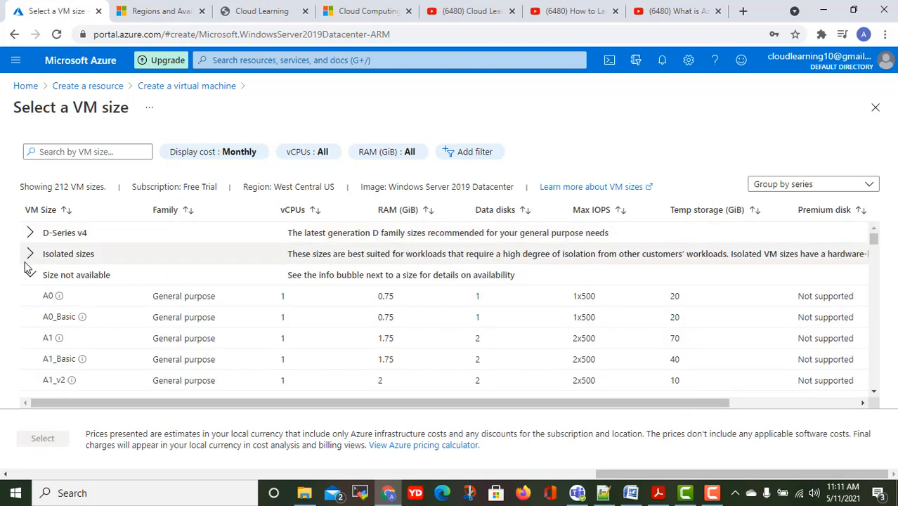
Browse the 212-size West Central US table through the unavailable sizes.
scroll(104, 297, "down", 3)
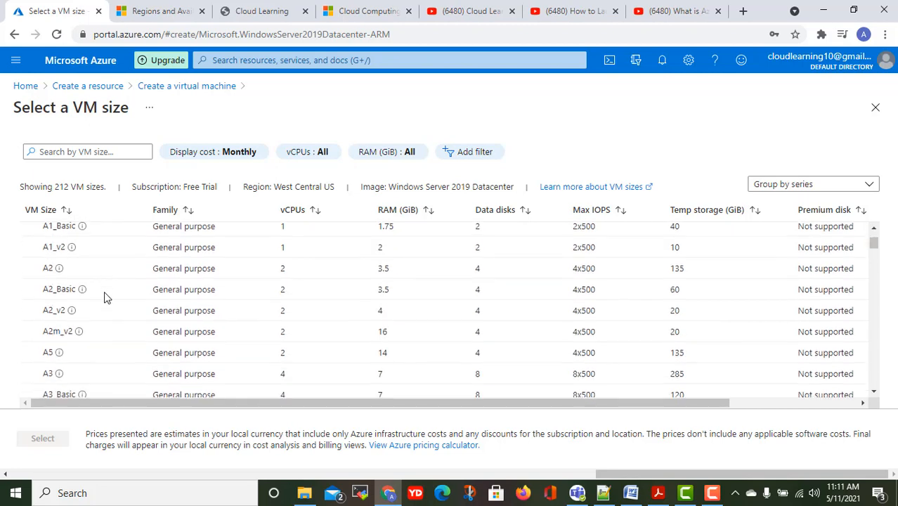
scroll(105, 294, "down", 4)
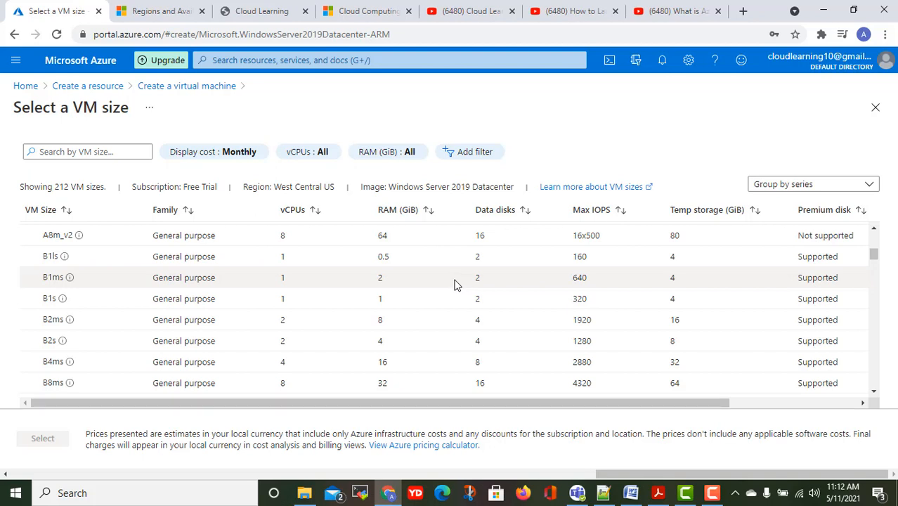
left_click_drag(455, 282, 274, 297)
scroll(218, 275, "down", 3)
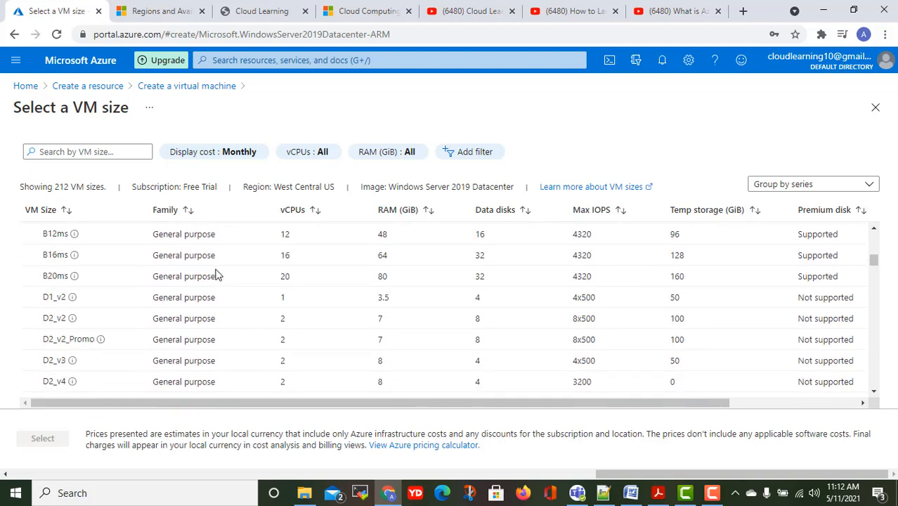
scroll(218, 277, "down", 5)
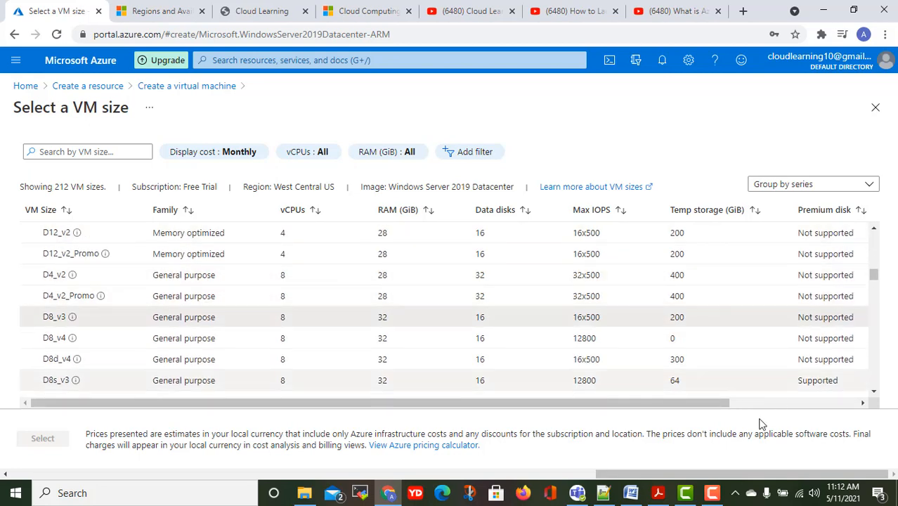
scroll(487, 277, "down", 10)
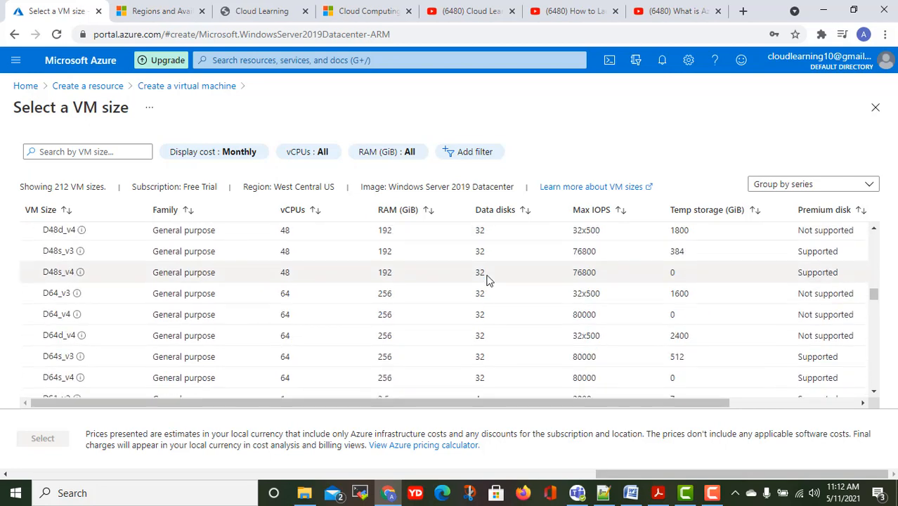
scroll(487, 279, "down", 5)
scroll(487, 280, "up", 4)
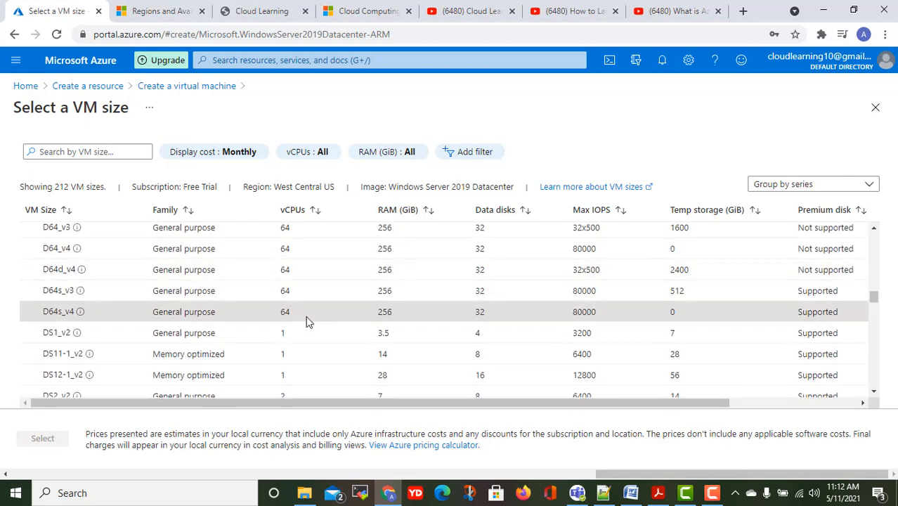
scroll(412, 306, "down", 4)
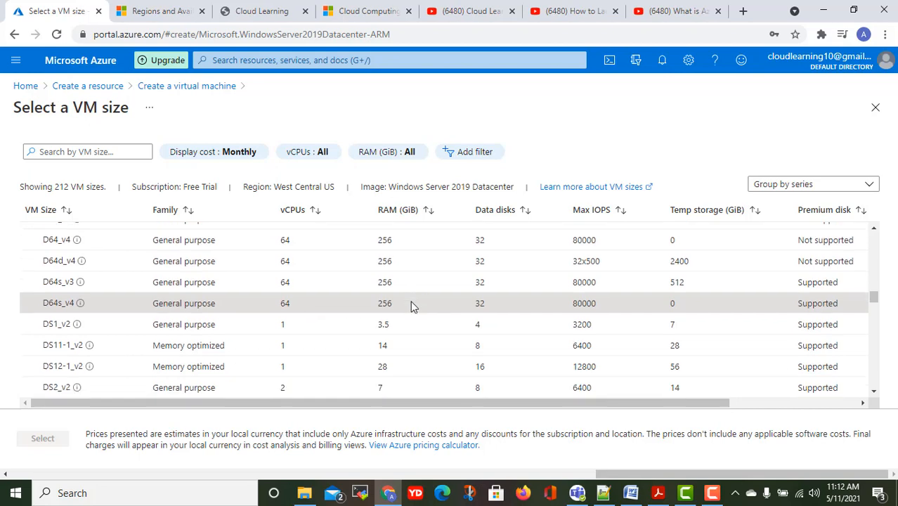
scroll(413, 307, "down", 8)
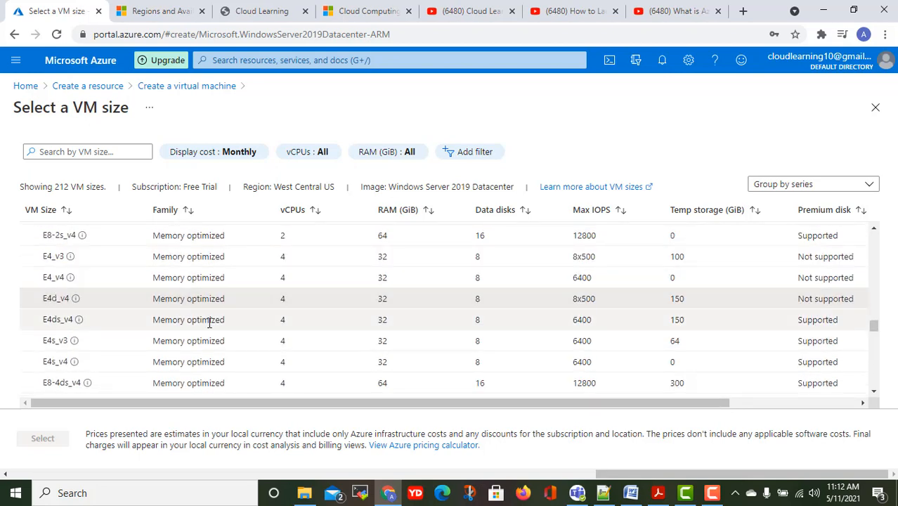
scroll(243, 319, "down", 8)
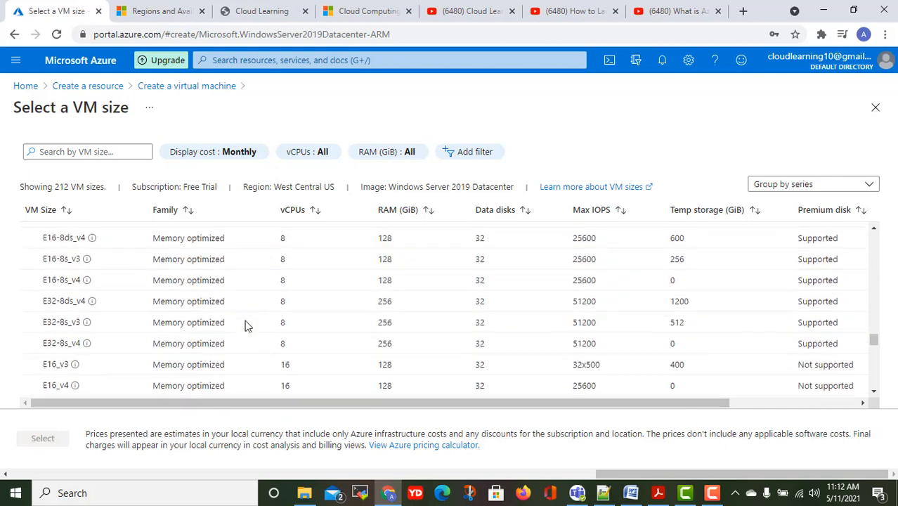
scroll(246, 325, "down", 15)
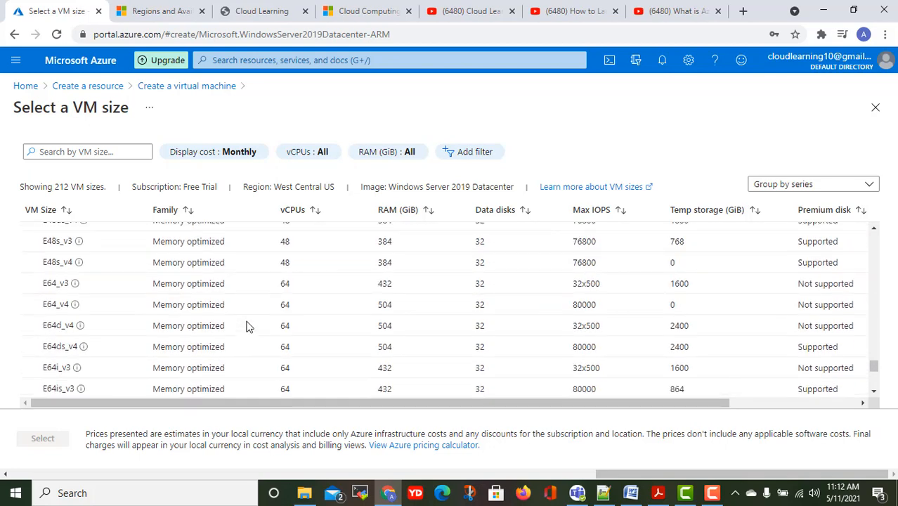
scroll(246, 325, "down", 3)
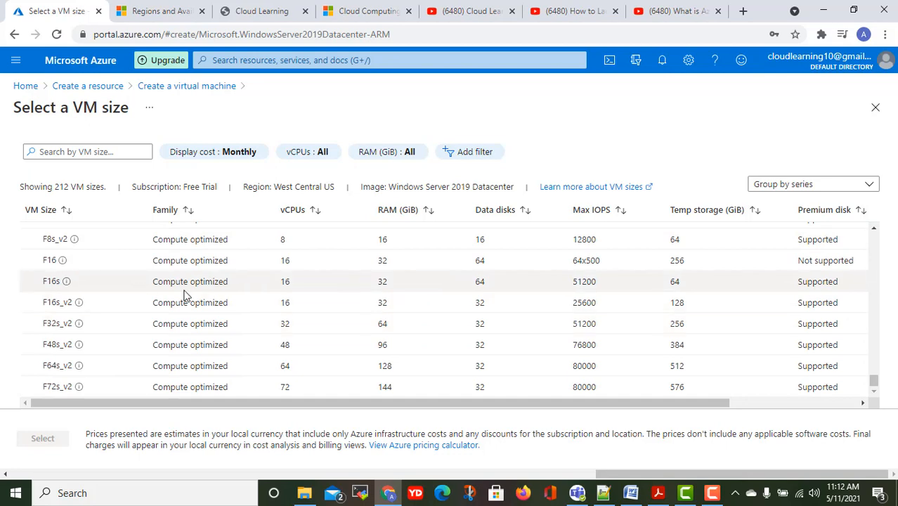
scroll(265, 298, "up", 10)
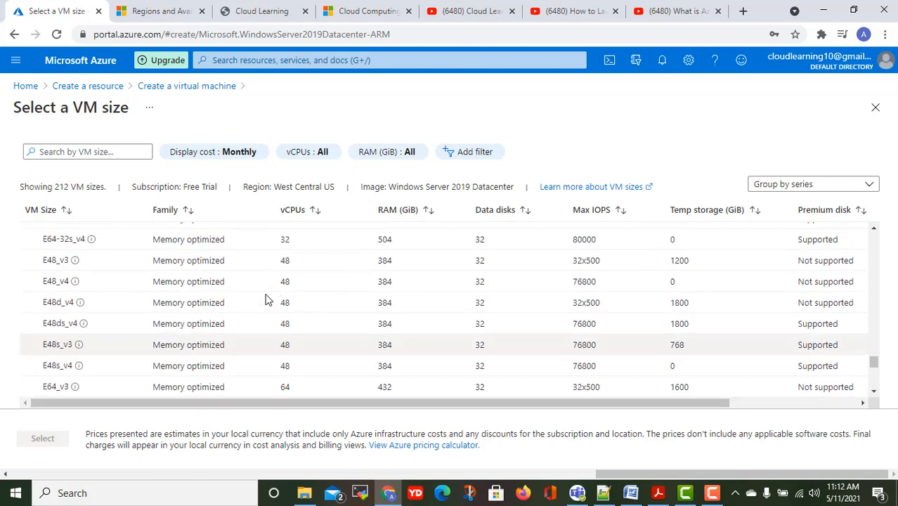
scroll(265, 299, "up", 10)
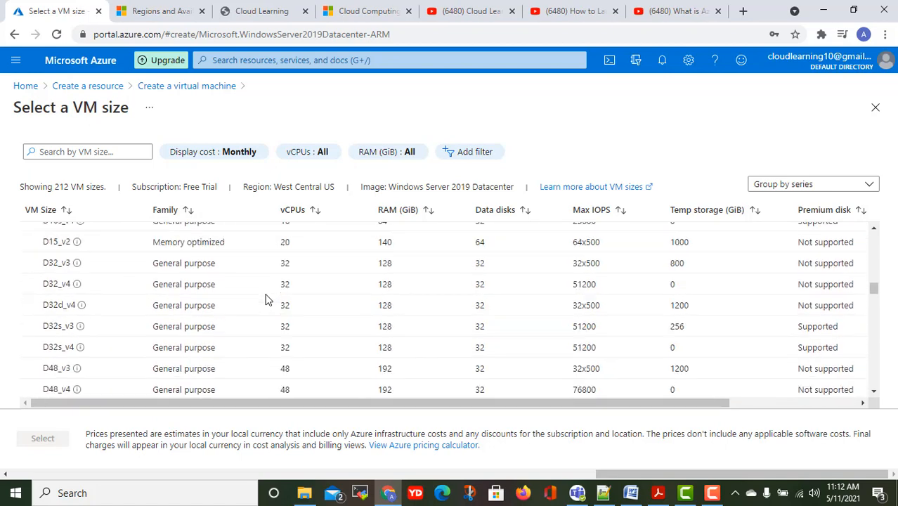
scroll(264, 298, "up", 10)
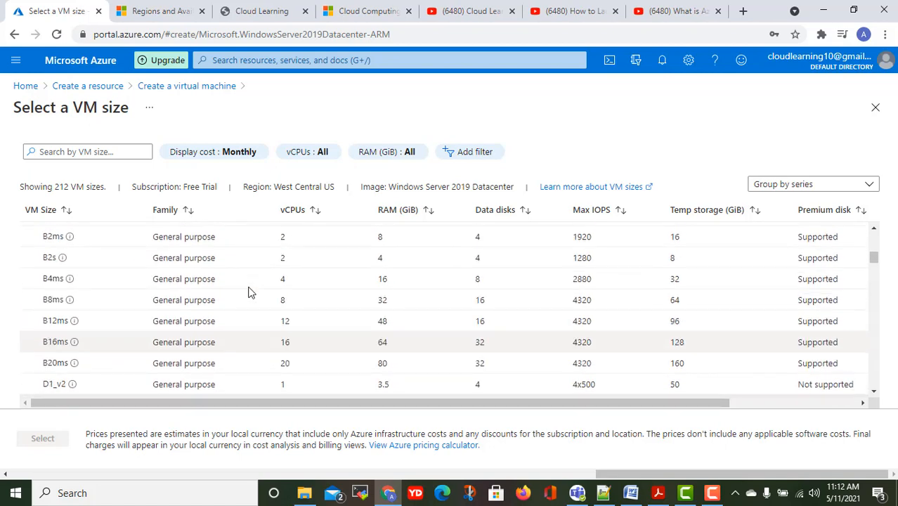
scroll(250, 291, "down", 1)
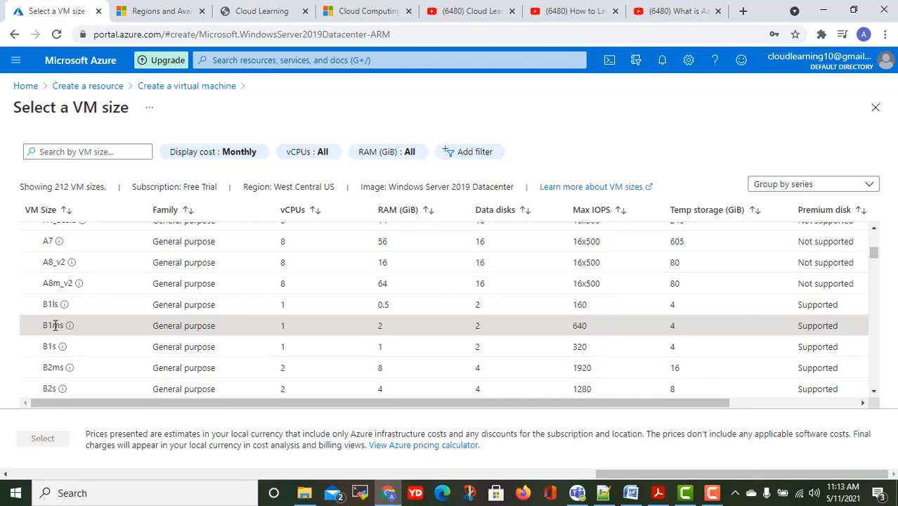
scroll(497, 320, "up", 6)
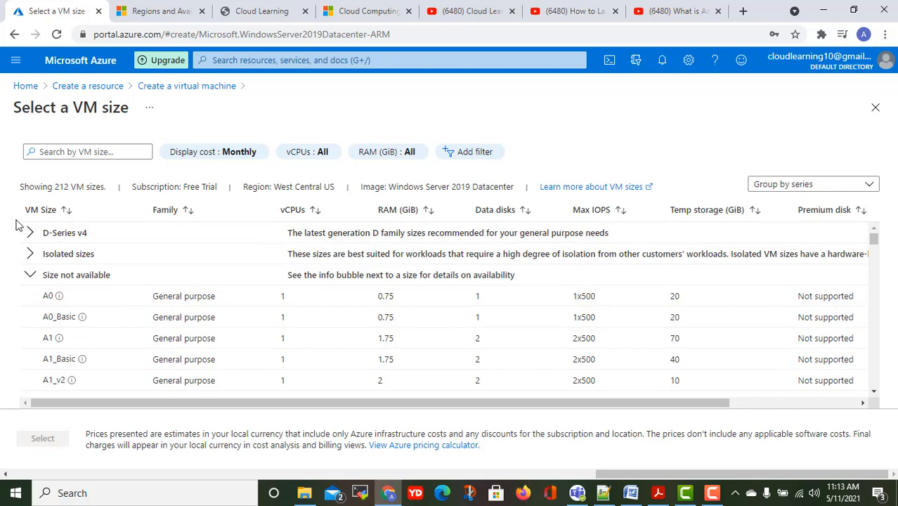
Pick Standard_D2ds_v4 (2 vCPUs, 8 GiB) from the D-Series v4 group and apply it.
left_click(31, 255)
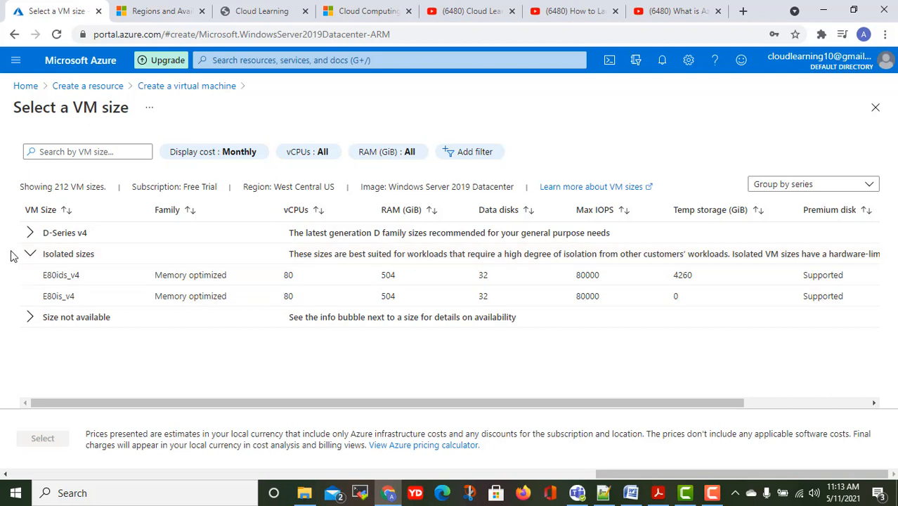
left_click(29, 254)
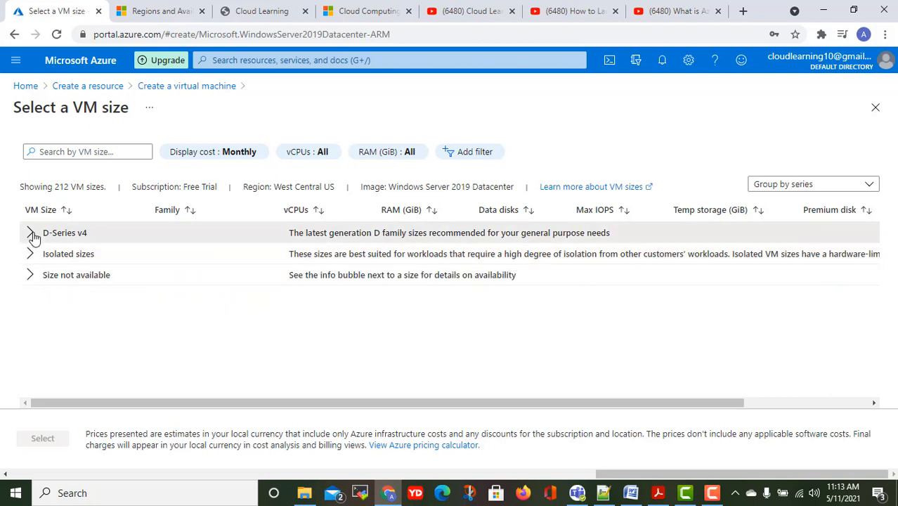
left_click(31, 233)
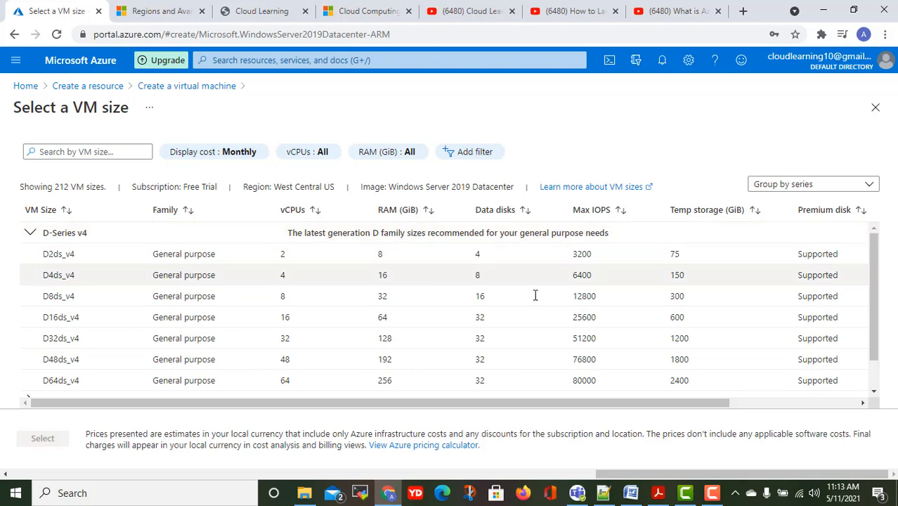
scroll(493, 295, "down", 2)
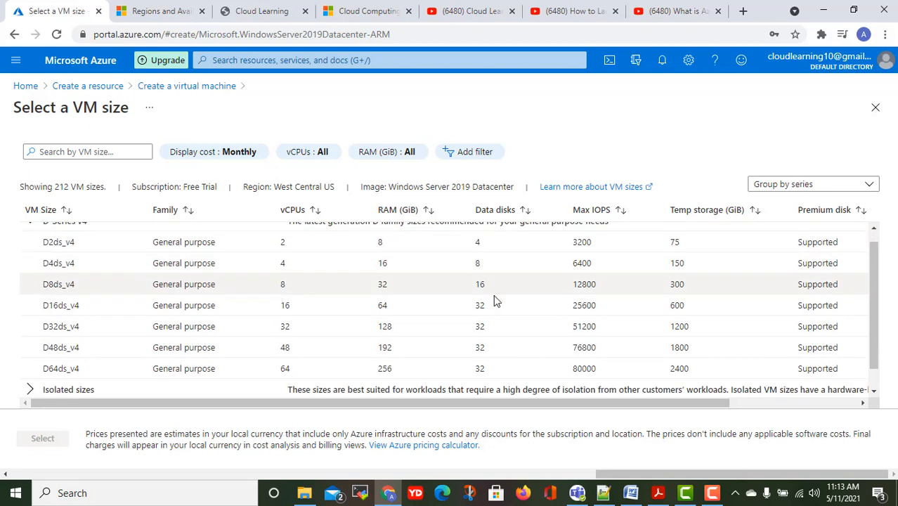
scroll(492, 296, "up", 2)
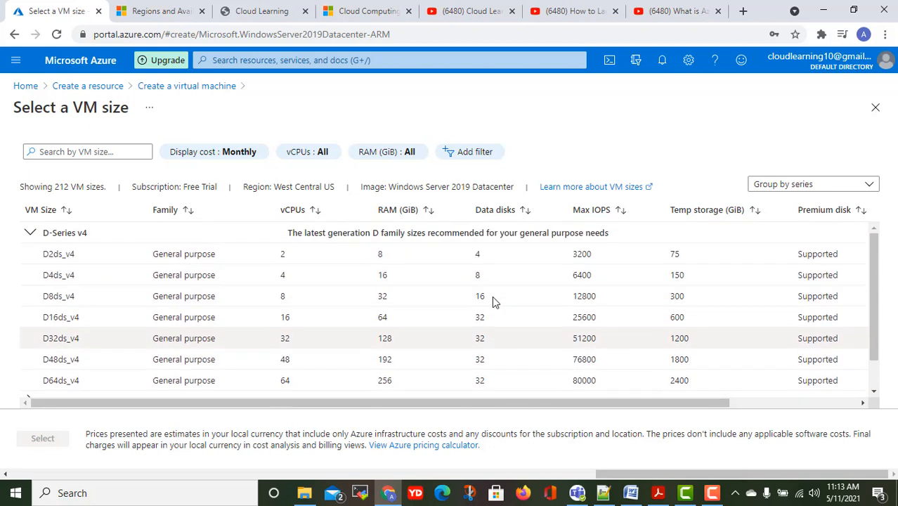
left_click(343, 260)
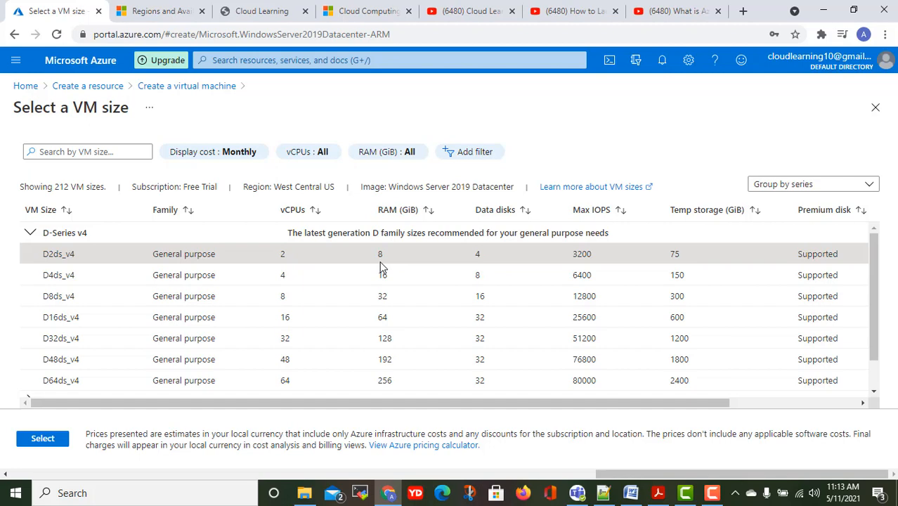
left_click(44, 439)
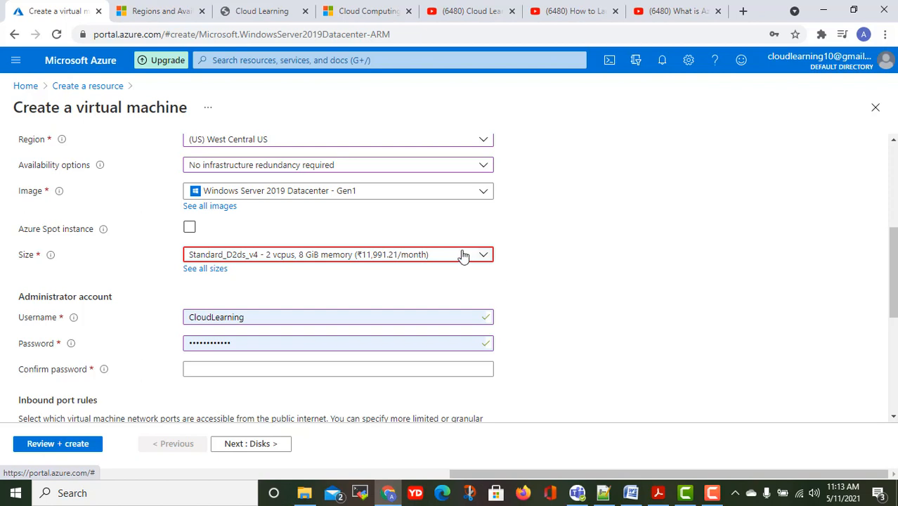
Check the Size dropdown and leave Standard_D2ds_v4 selected.
left_click(422, 255)
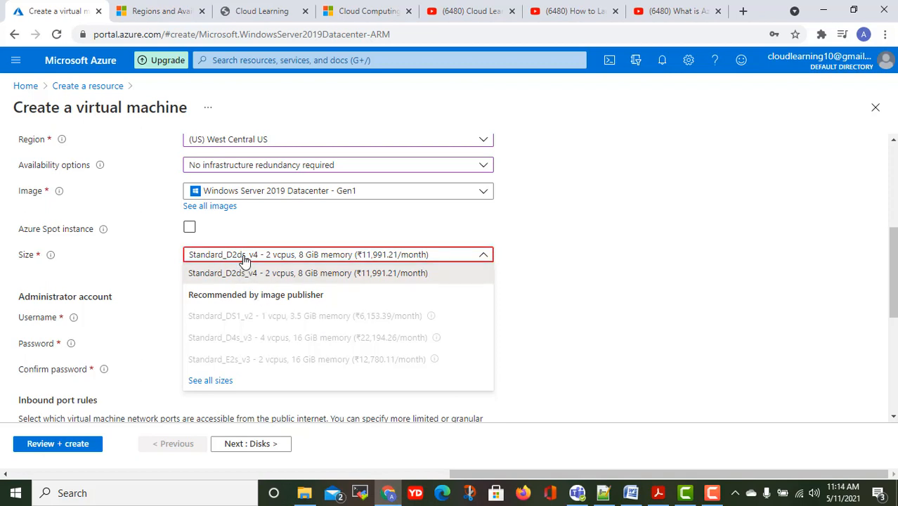
left_click(315, 255)
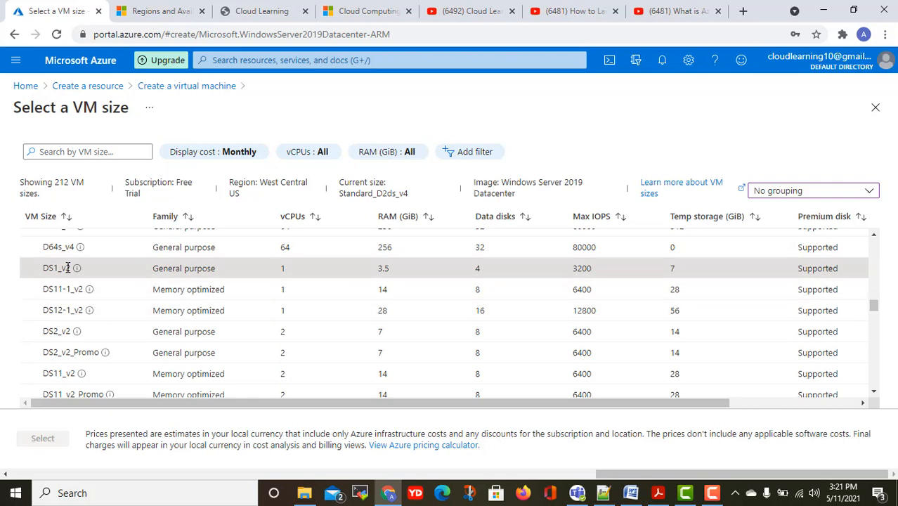
Scroll the full size list and reselect Standard_D2ds_v4 as the VM size.
mouse_move(76, 273)
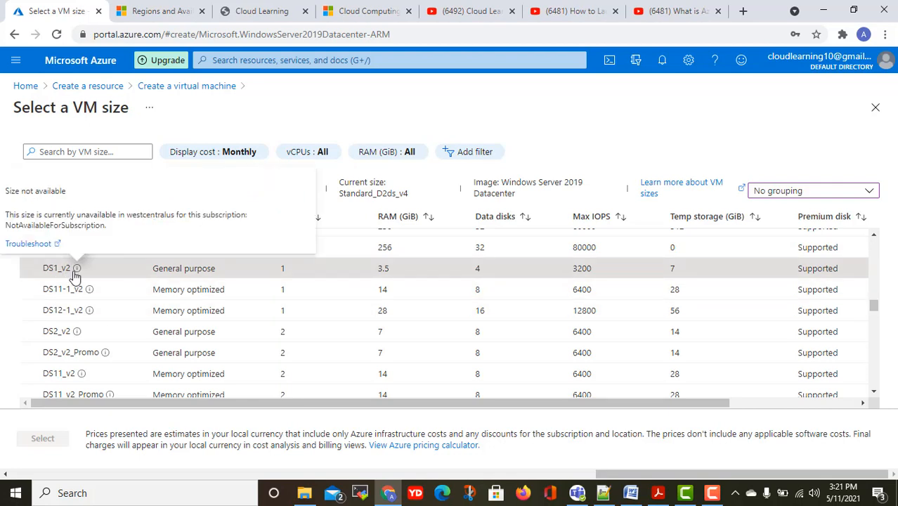
scroll(182, 270, "up", 5)
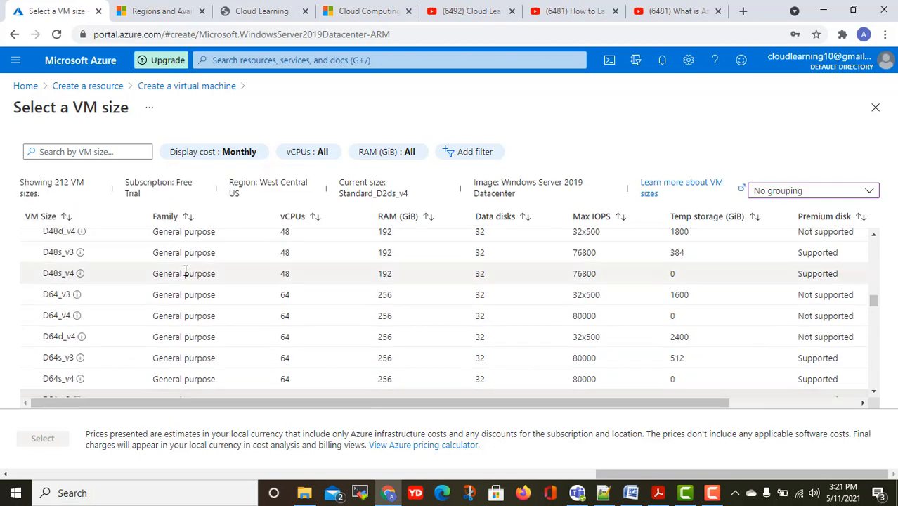
scroll(185, 274, "up", 10)
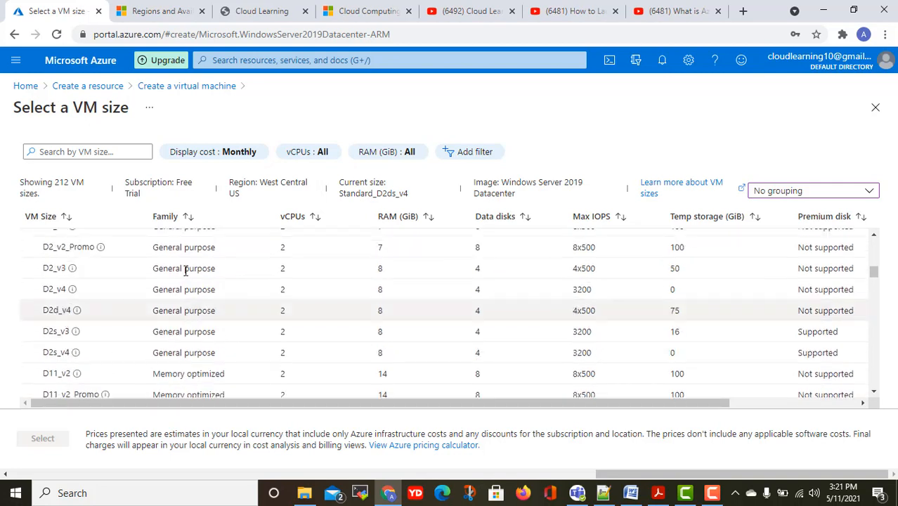
scroll(290, 297, "down", 8)
scroll(134, 288, "up", 5)
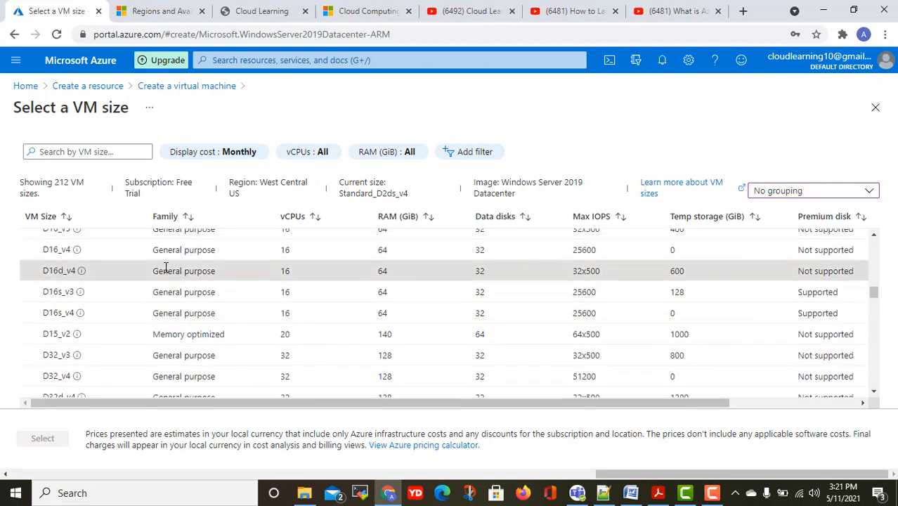
scroll(162, 278, "up", 10)
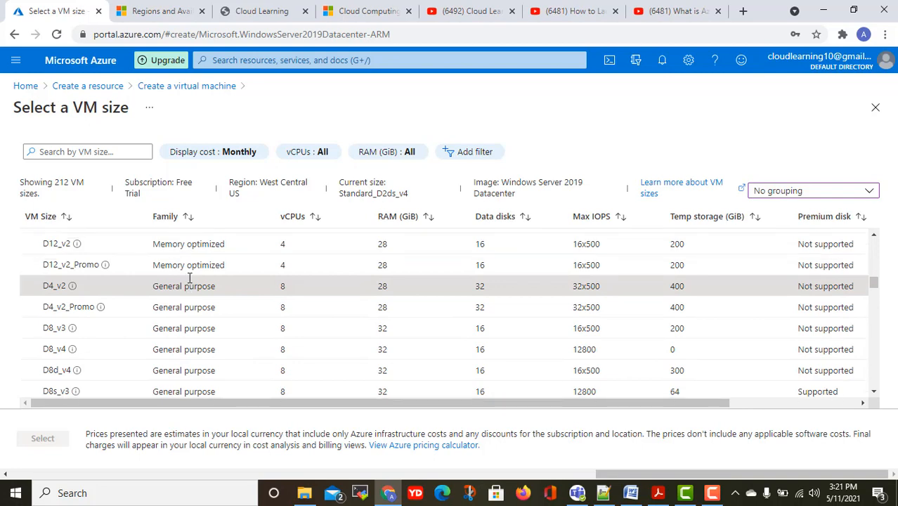
scroll(190, 281, "up", 2)
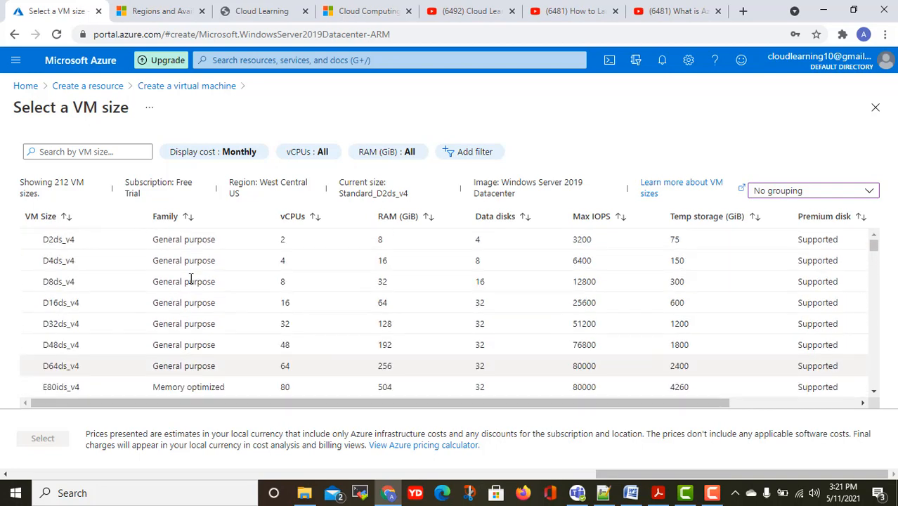
left_click(133, 243)
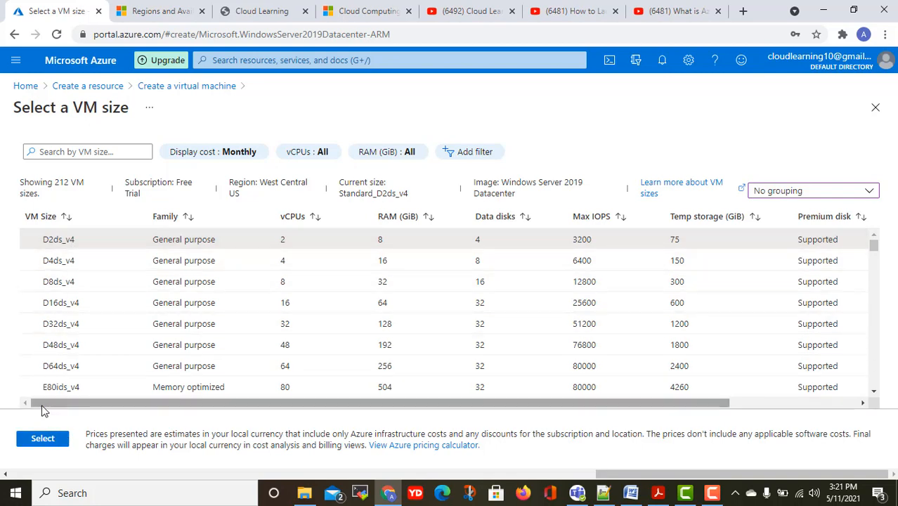
left_click(41, 439)
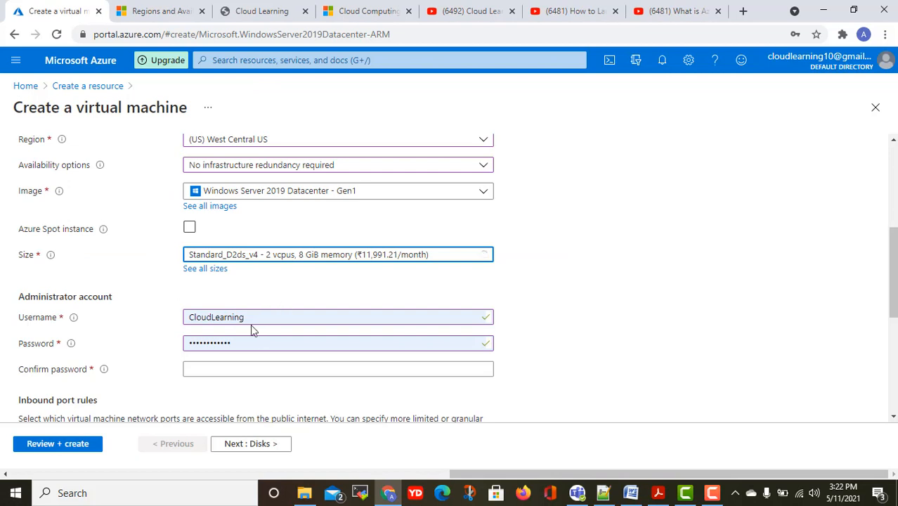
Enter a new administrator password and repeat it in Confirm password.
left_click(184, 310)
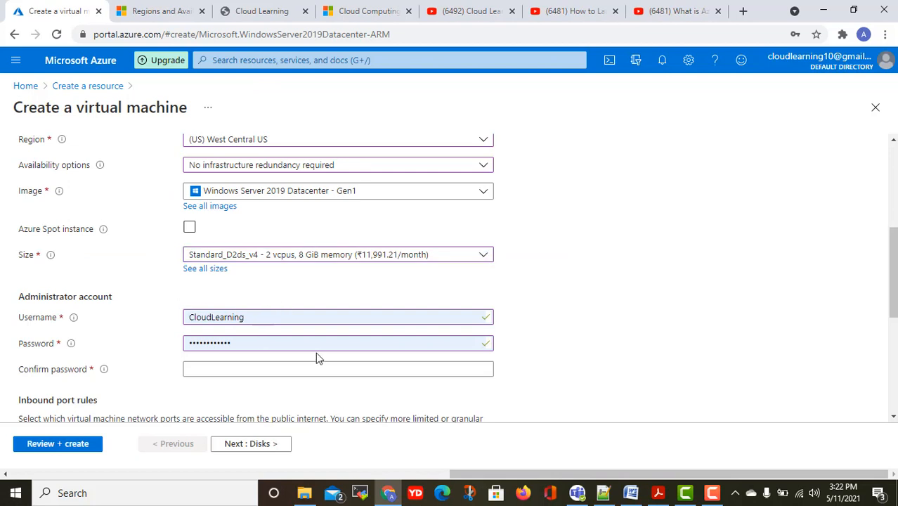
double_click(262, 311)
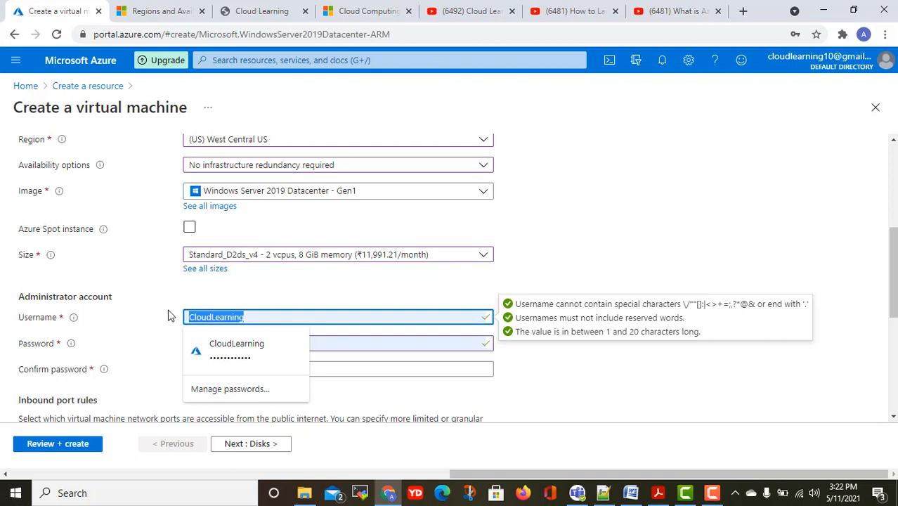
left_click(342, 346)
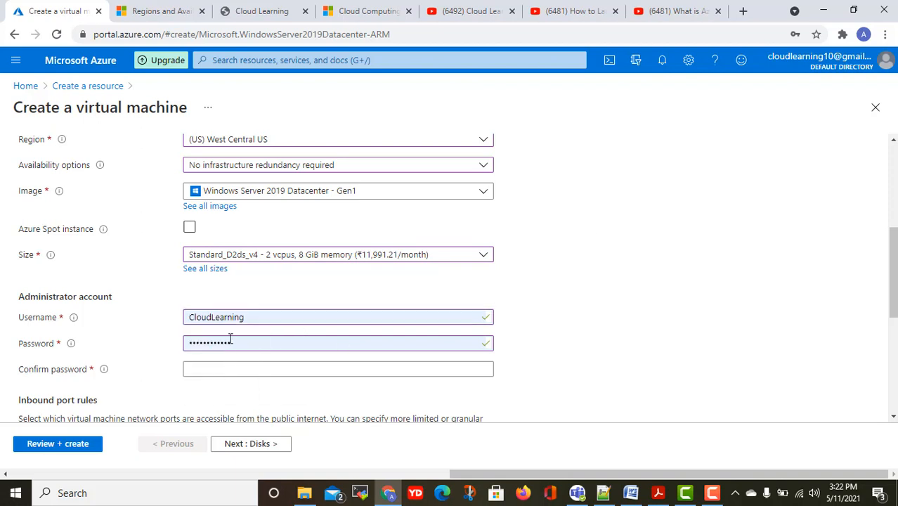
left_click(262, 320)
left_click(232, 344)
left_click(241, 344)
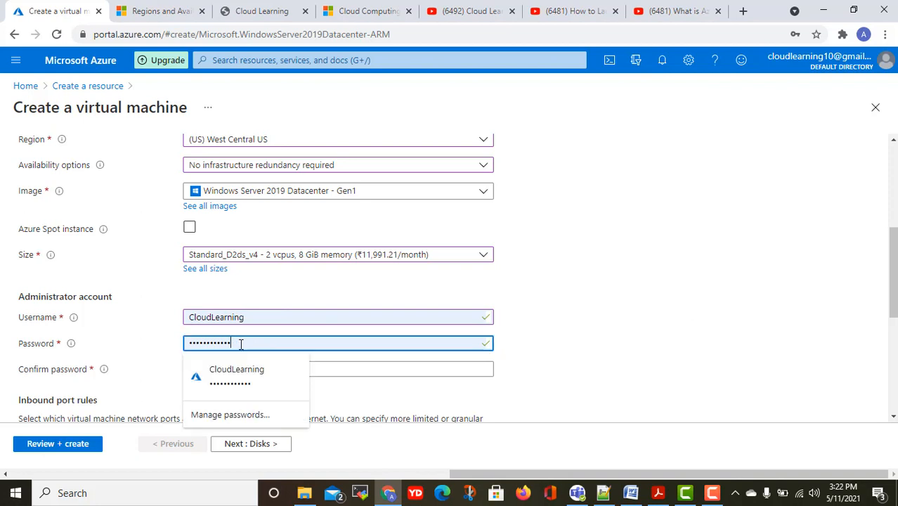
left_click_drag(240, 344, 148, 353)
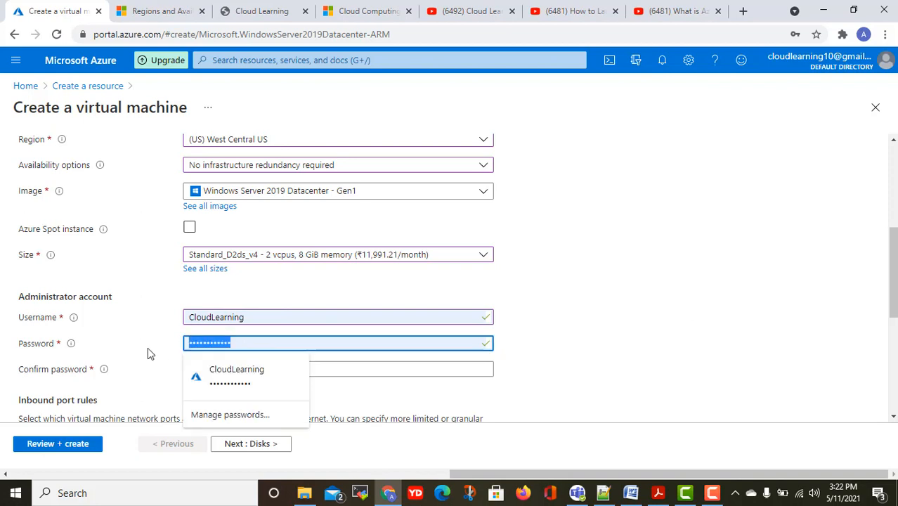
type("••••••••")
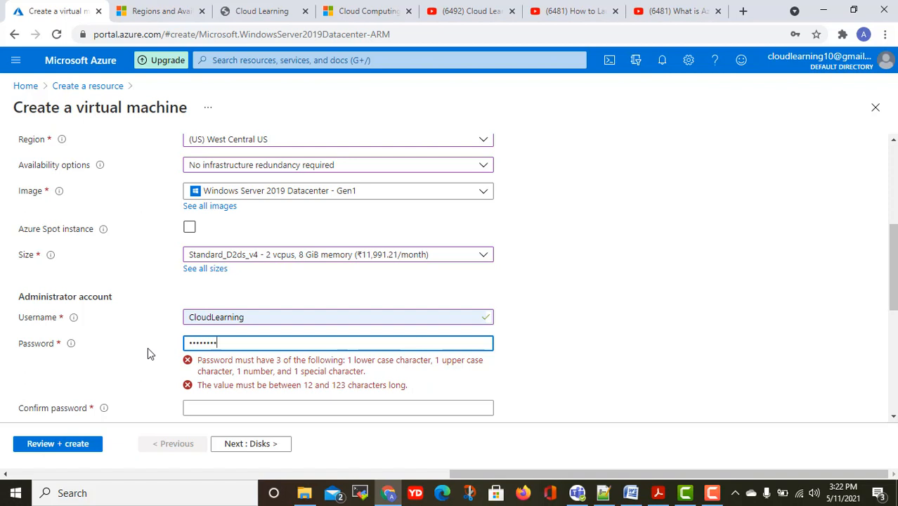
left_click_drag(247, 339, 156, 351)
type("••••••••••••")
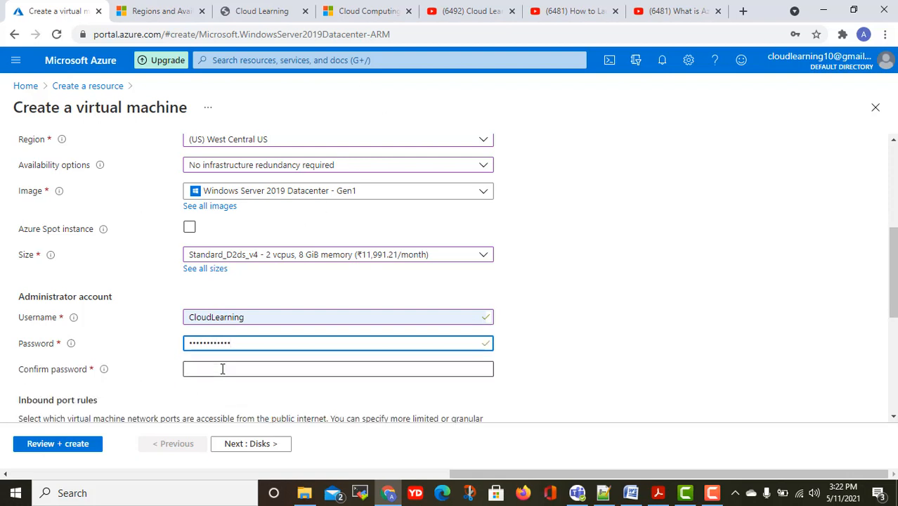
left_click(222, 369)
type("•••••••")
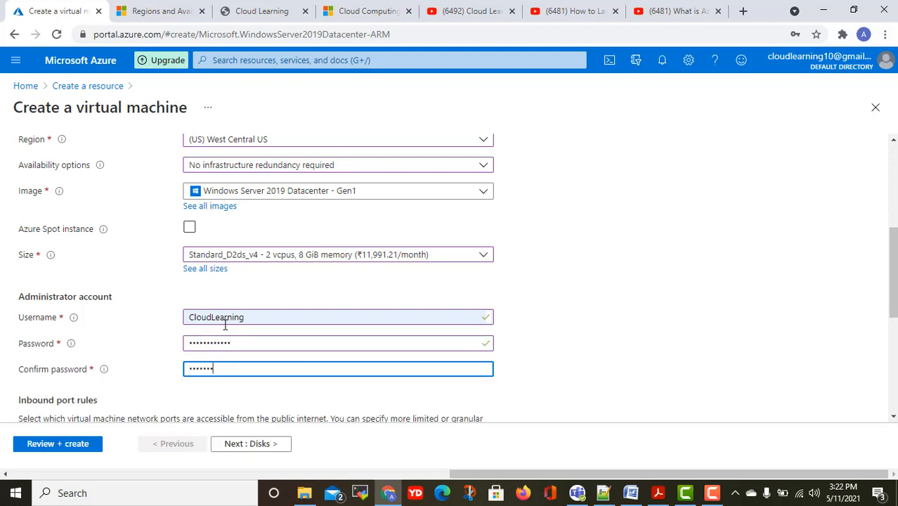
type("•••••")
Set the administrator username to lowercase 'cloudlearning'.
key("shift+Tab")
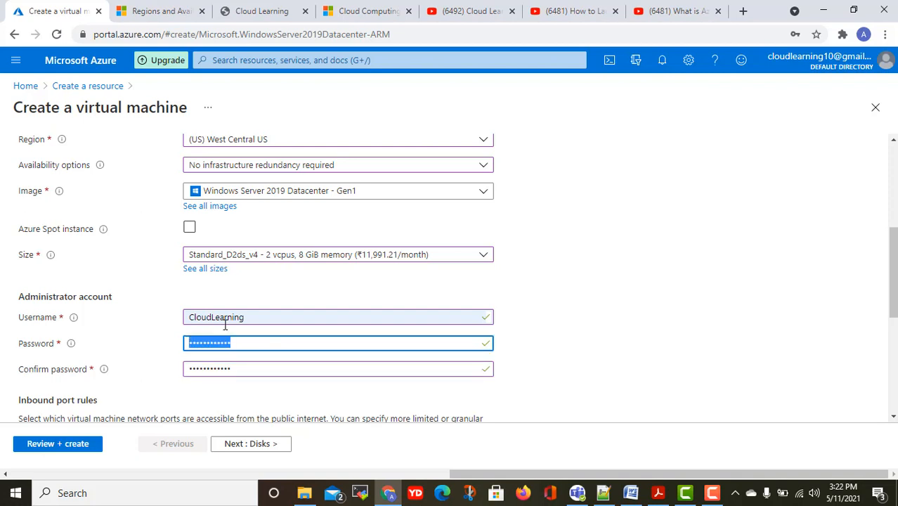
key("shift+Tab")
type("cloud")
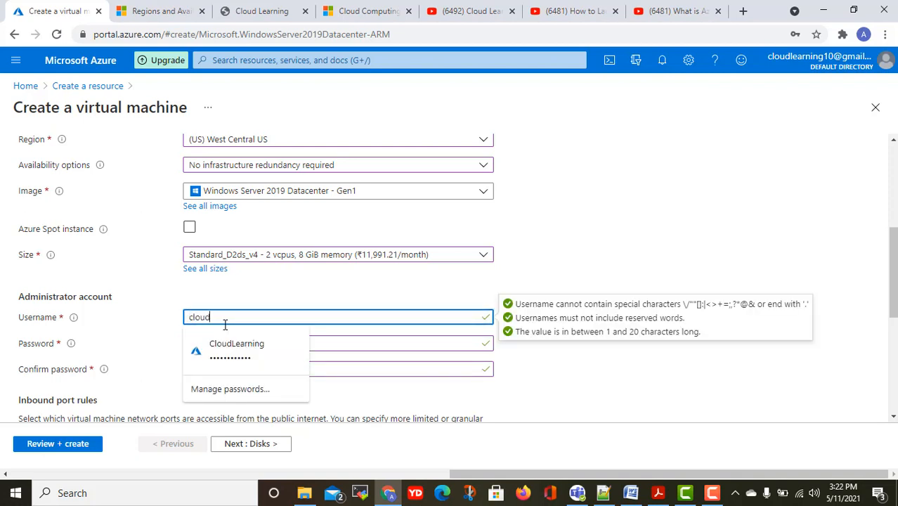
key("BackSpace")
key("BackSpace")
key("BackSpace")
key("BackSpace")
key("BackSpace")
type("admin")
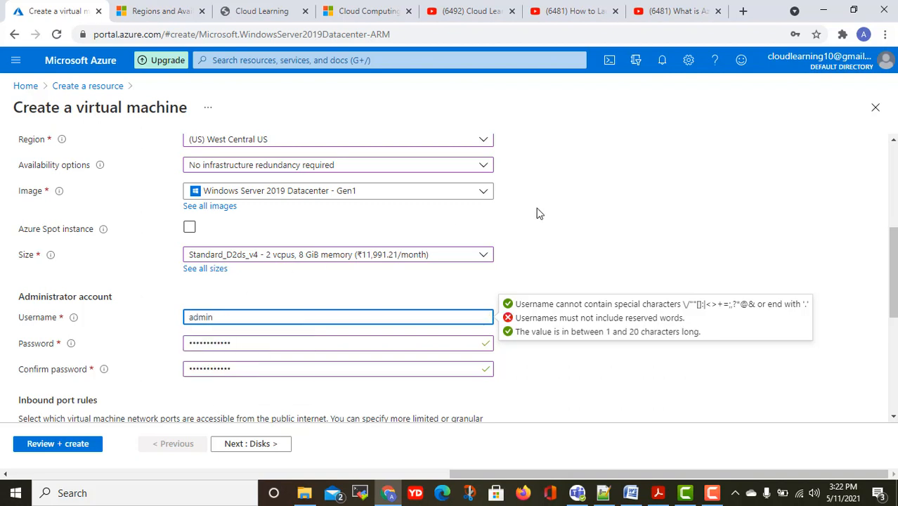
key("BackSpace")
key("BackSpace")
key("BackSpace")
key("BackSpace")
key("BackSpace")
type("Cl")
key("BackSpace")
key("BackSpace")
type("clo")
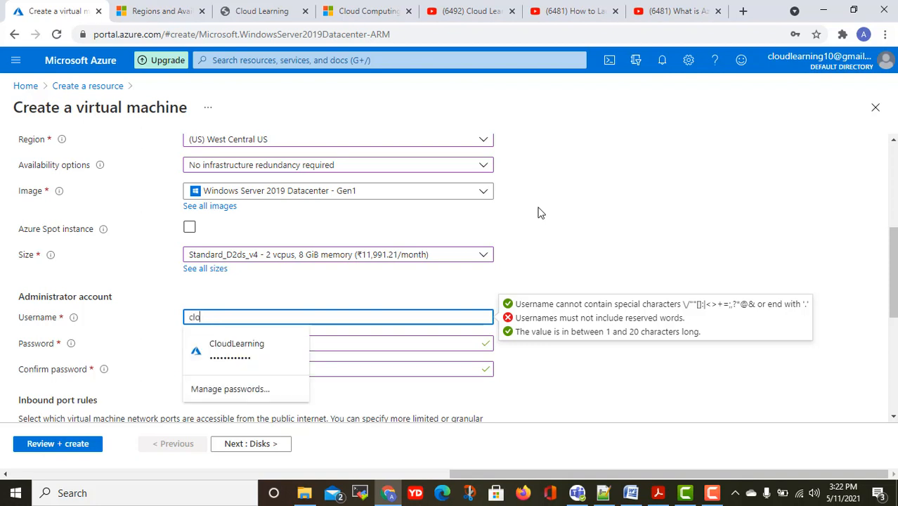
type("udlearning")
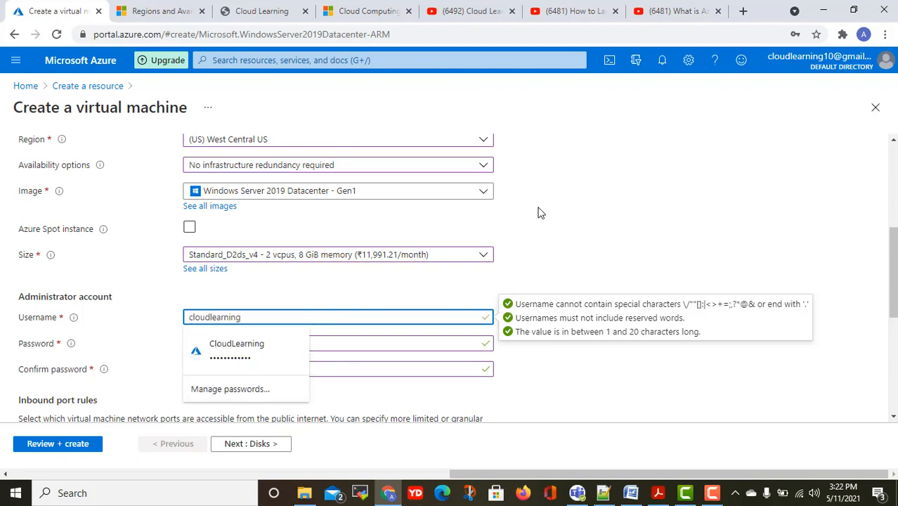
left_click(751, 202)
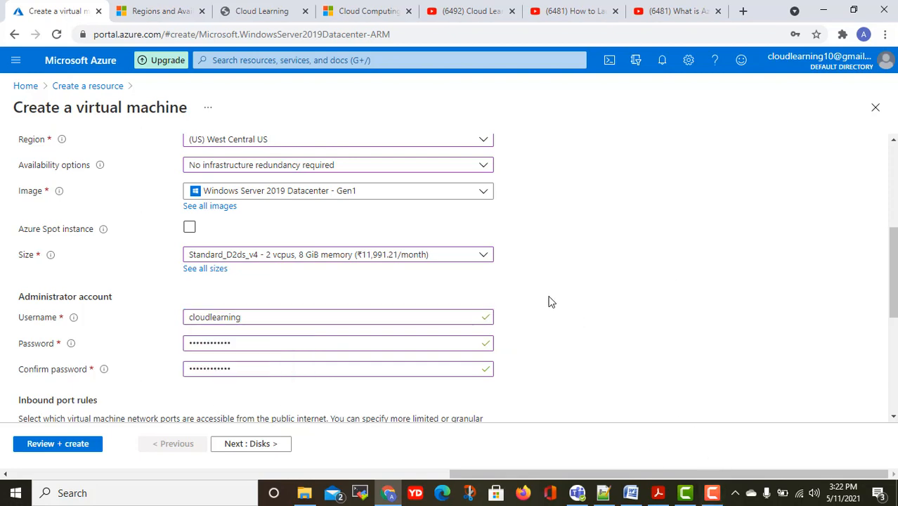
scroll(551, 301, "down", 2)
scroll(548, 301, "down", 2)
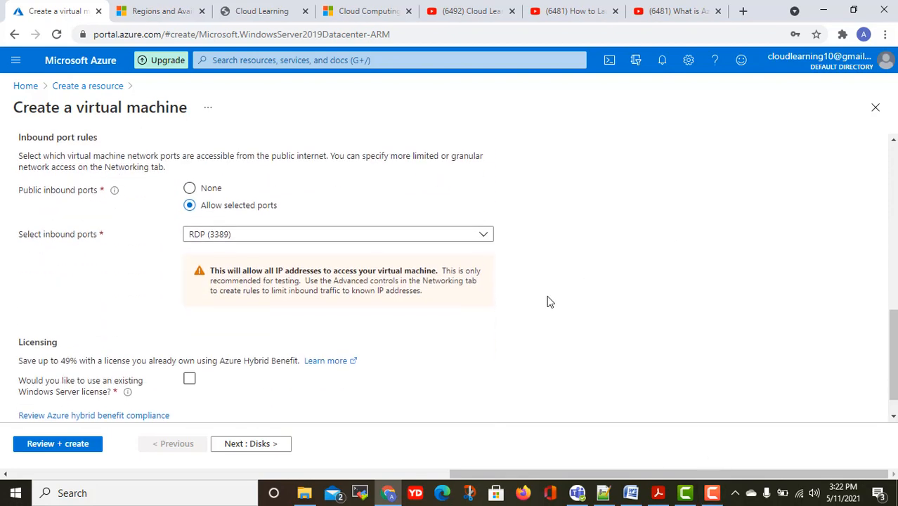
scroll(548, 302, "up", 2)
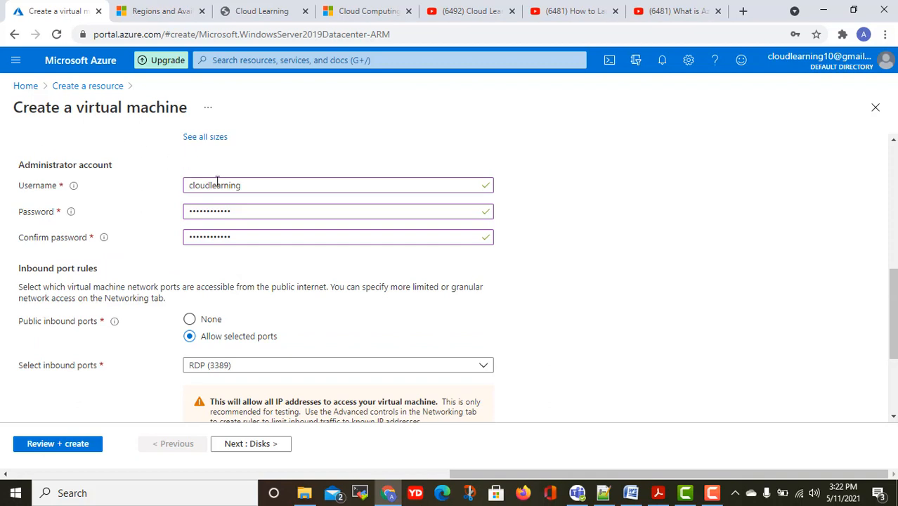
scroll(309, 263, "down", 1)
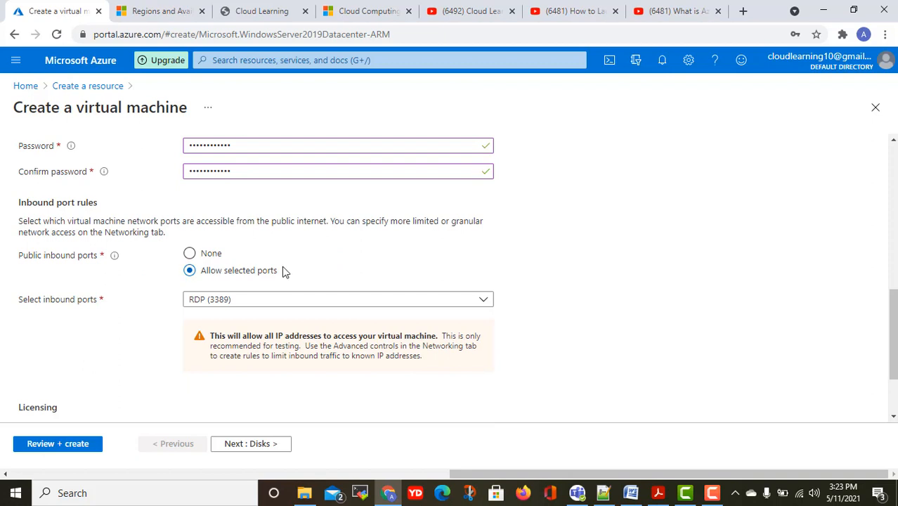
left_click(303, 303)
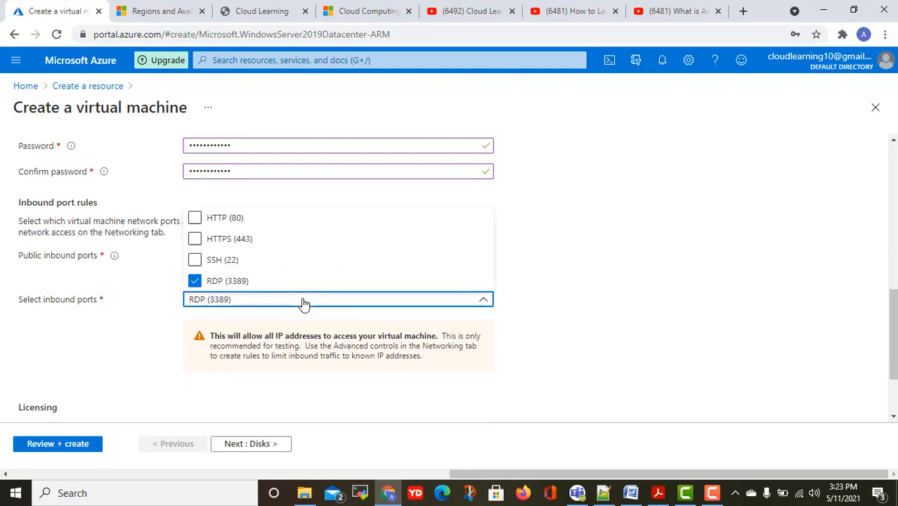
left_click(577, 295)
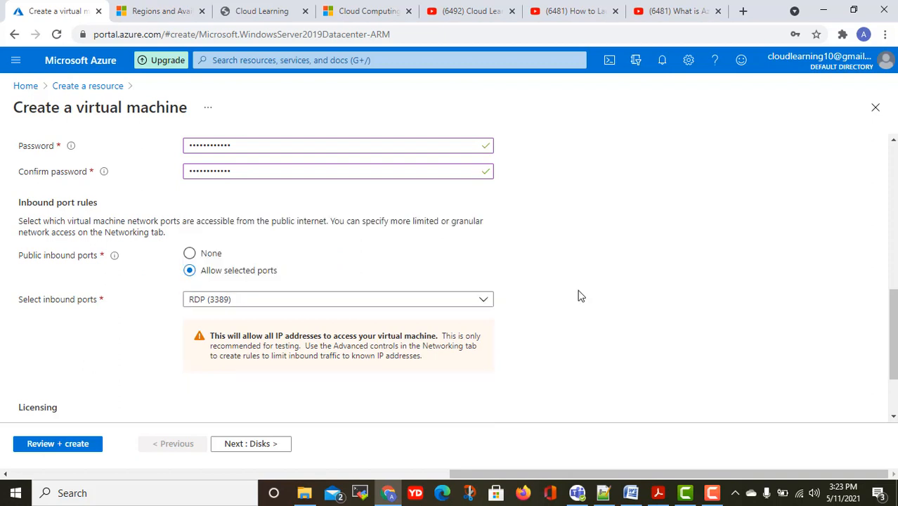
scroll(578, 295, "down", 2)
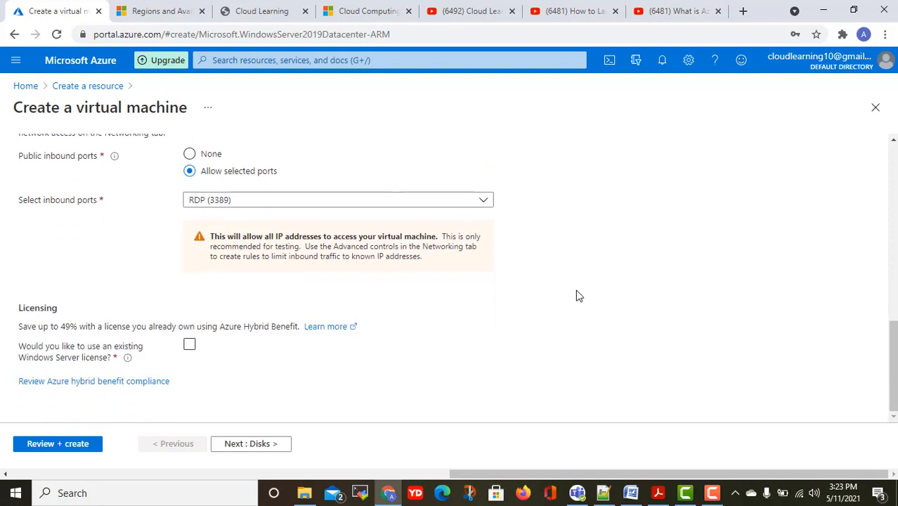
scroll(577, 295, "up", 4)
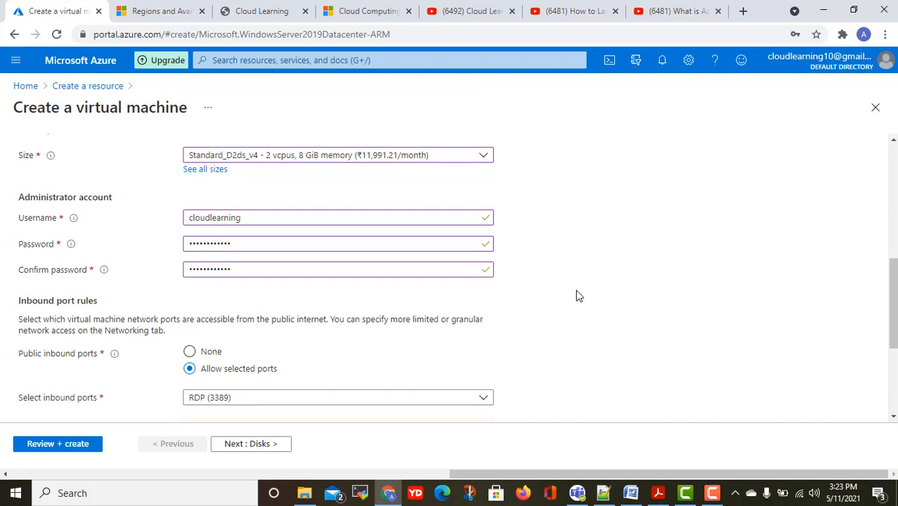
scroll(577, 295, "down", 2)
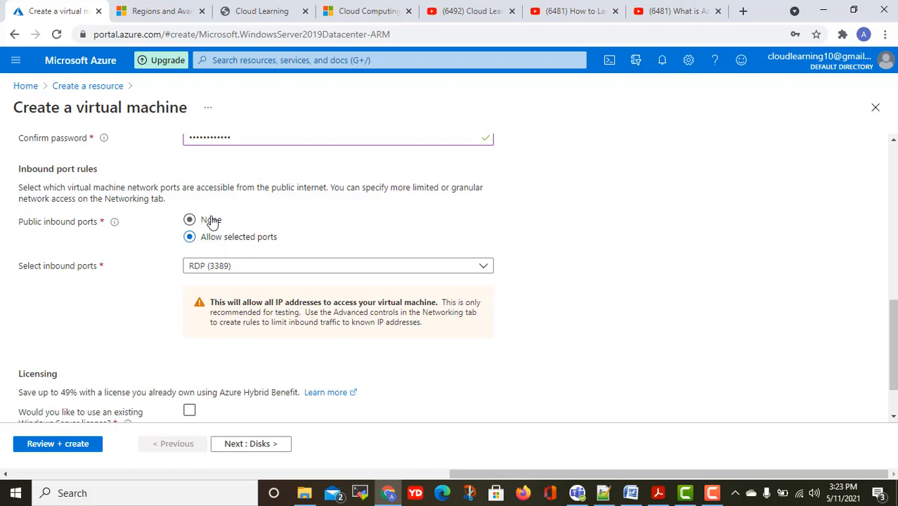
left_click(265, 270)
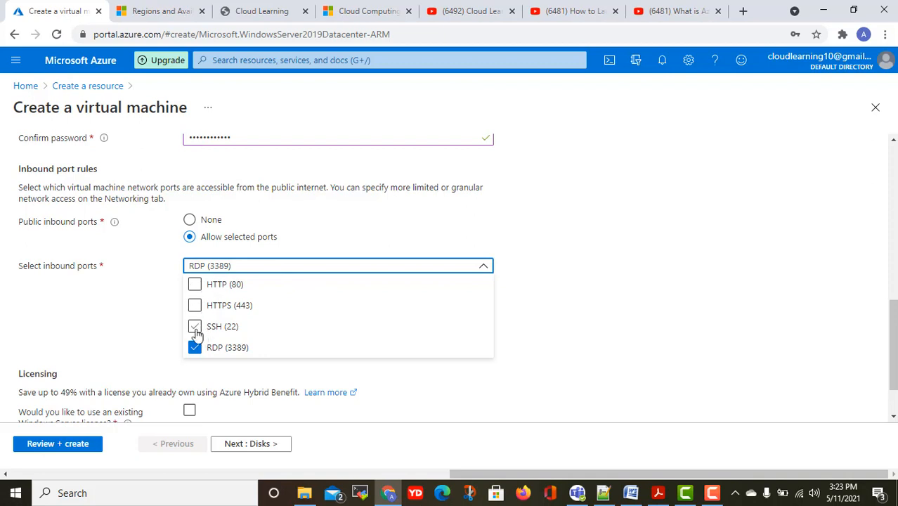
left_click(309, 227)
scroll(546, 289, "down", 1)
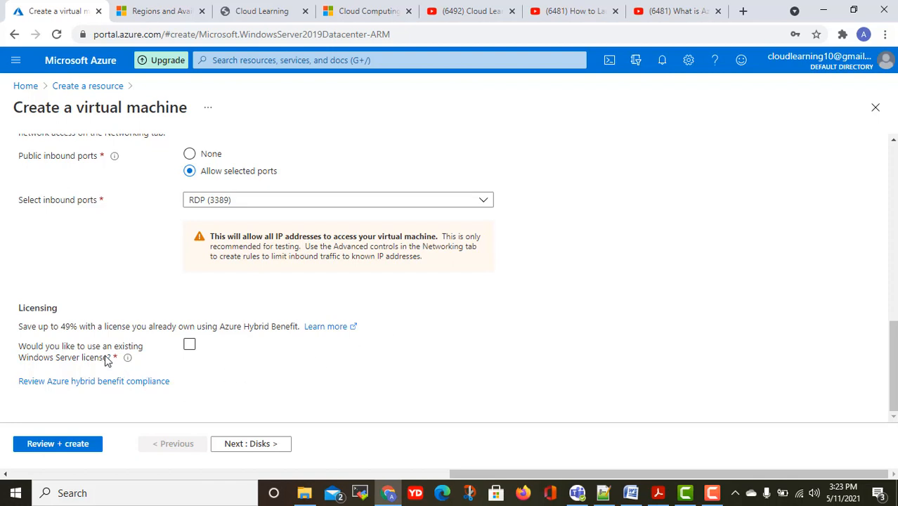
Leave the Azure Hybrid Benefit license option unchecked and continue to the Disks tab.
left_click(189, 350)
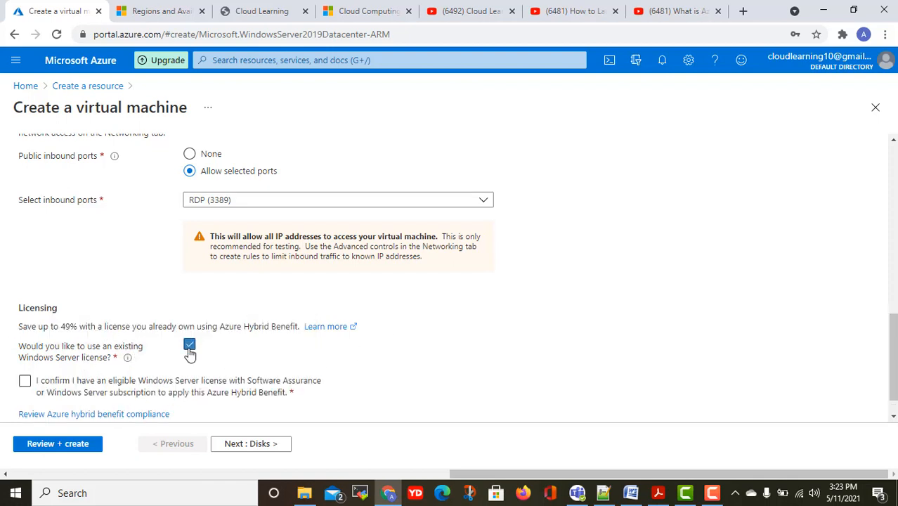
scroll(187, 351, "down", 1)
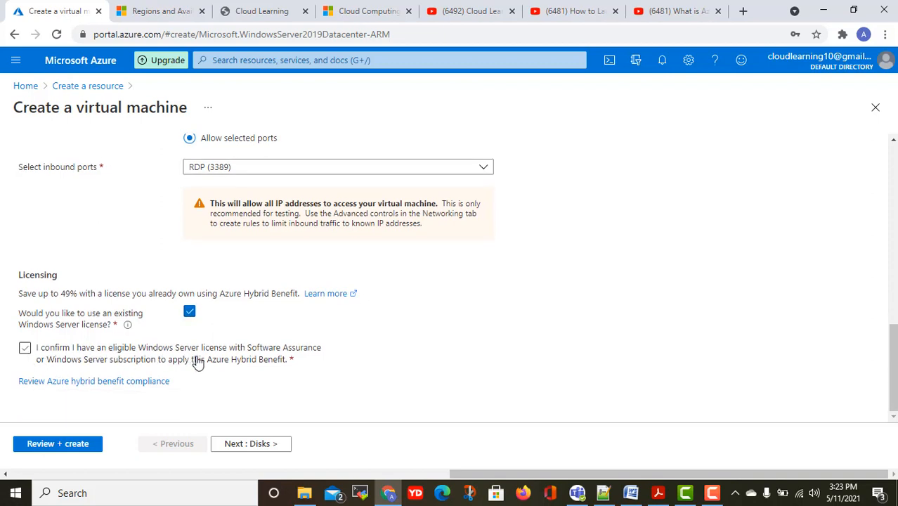
left_click(319, 351)
left_click(25, 352)
left_click(32, 349)
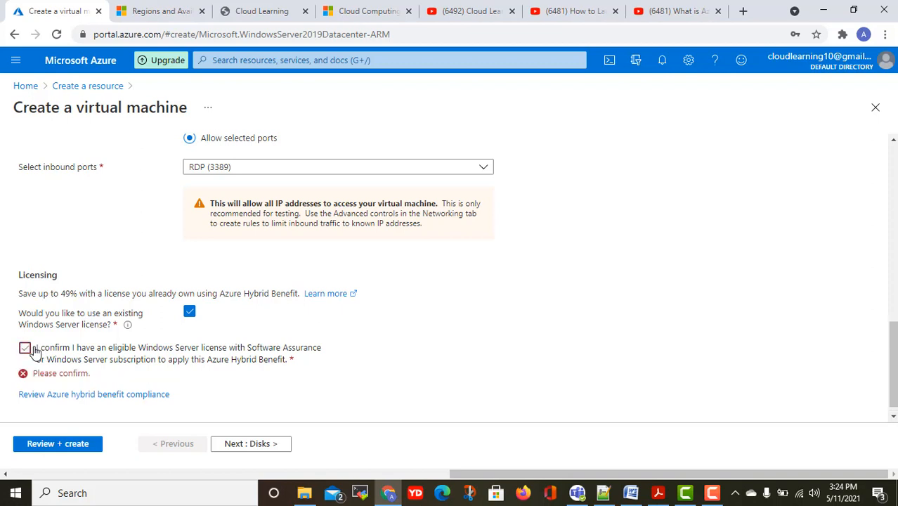
left_click(190, 313)
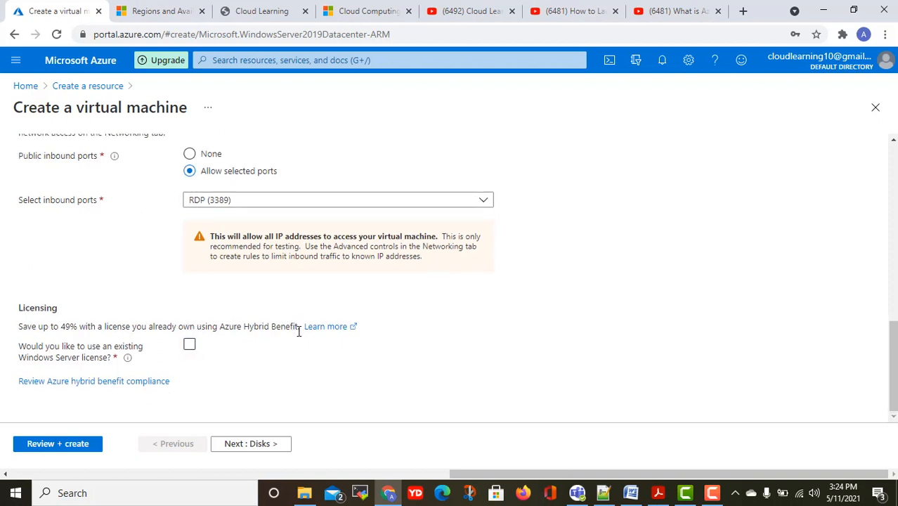
scroll(292, 391, "up", 10)
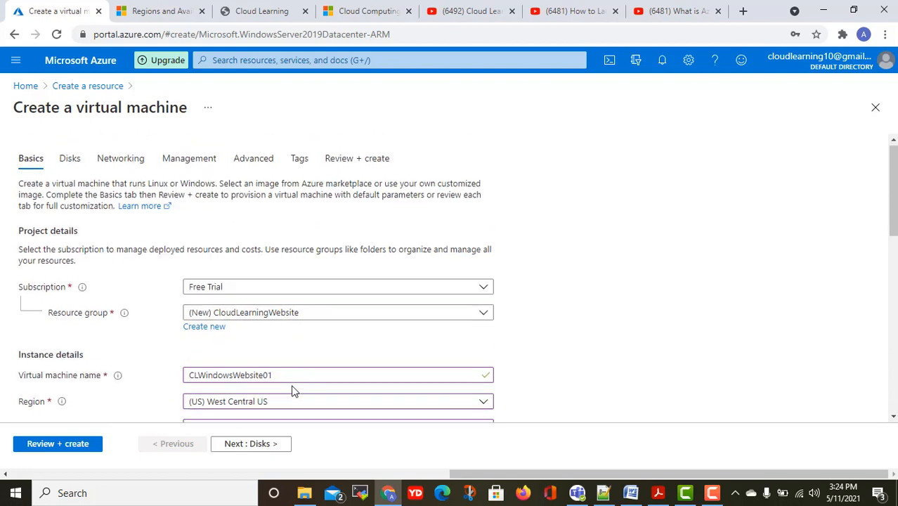
scroll(293, 391, "down", 10)
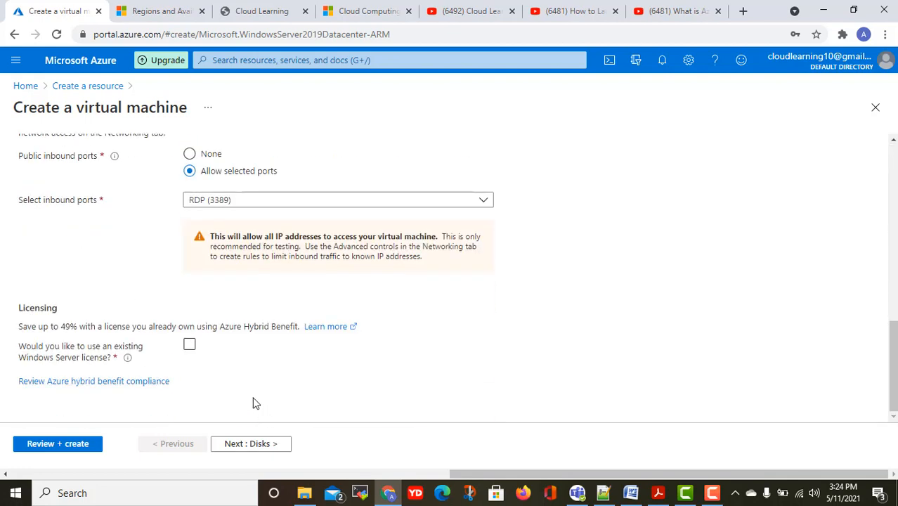
left_click(260, 441)
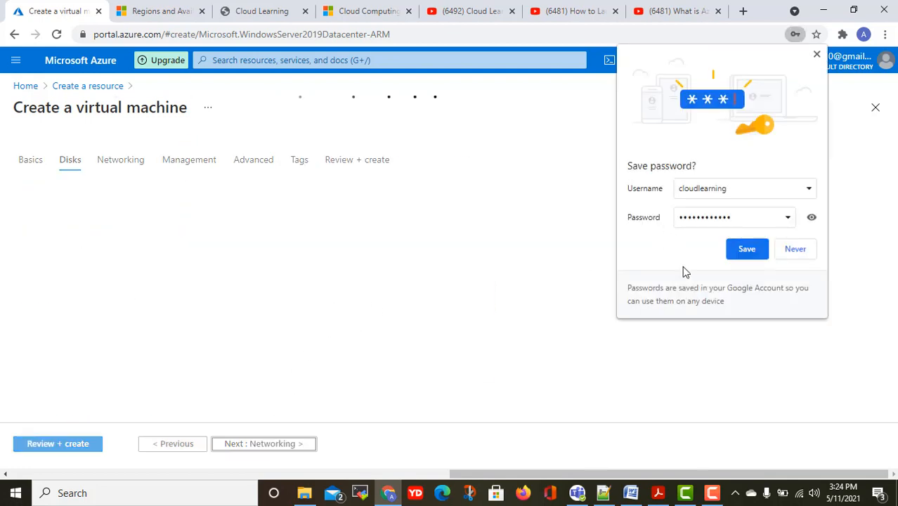
Decline saving the password and set OS disk type to Standard SSD with platform-managed encryption.
left_click(800, 253)
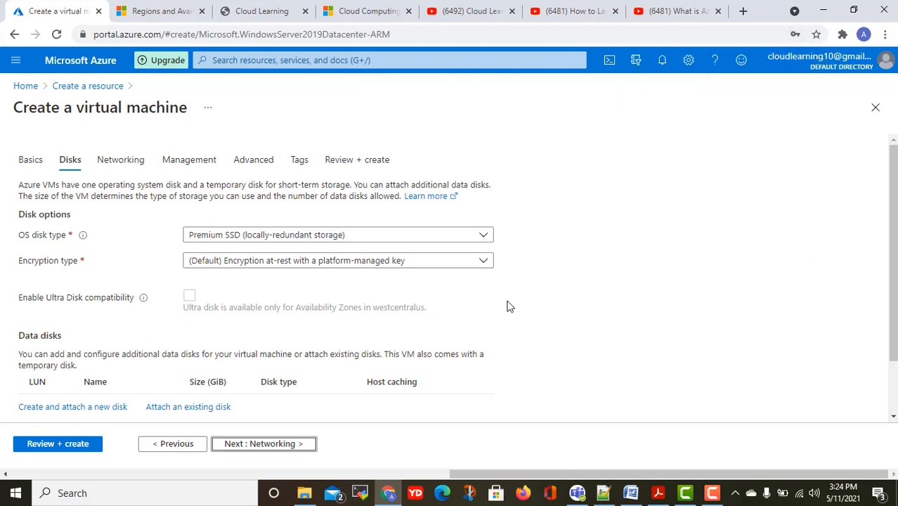
left_click(302, 240)
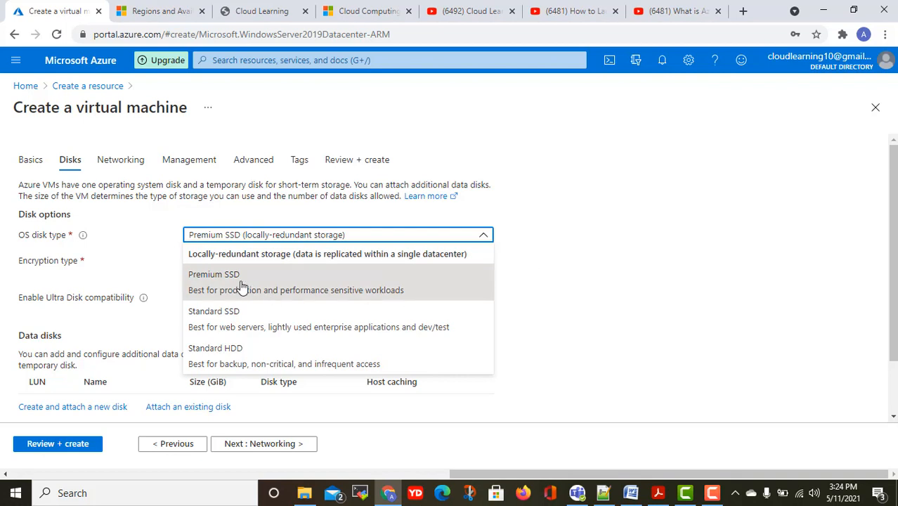
left_click(239, 323)
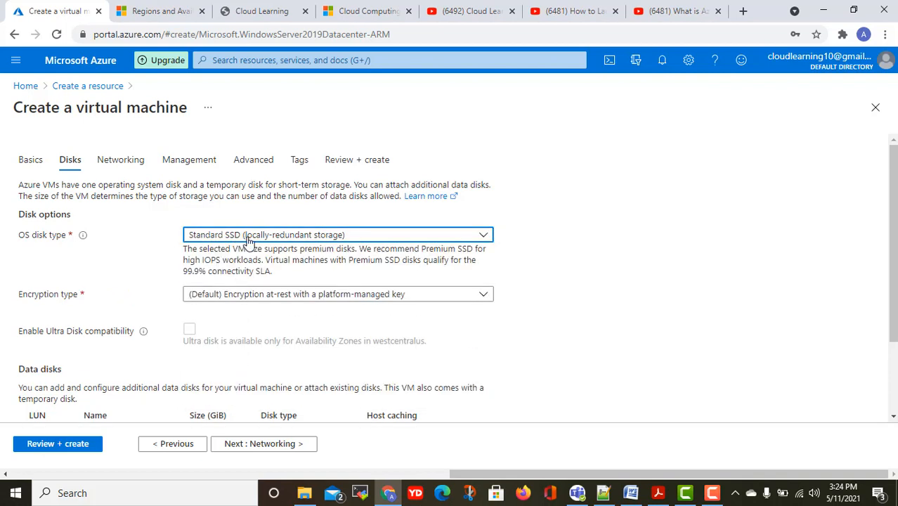
left_click(266, 298)
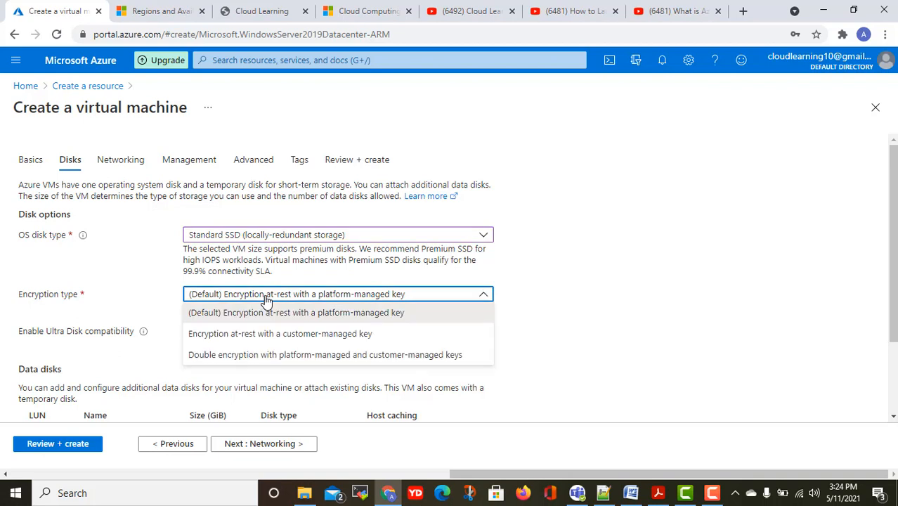
left_click(673, 288)
Expand the Advanced disk settings and start creating a new data disk.
scroll(590, 299, "down", 3)
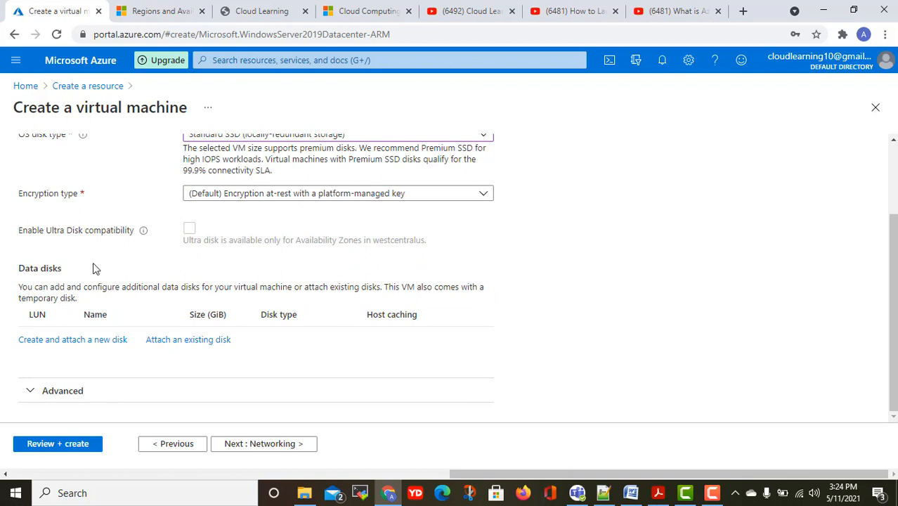
scroll(257, 286, "up", 3)
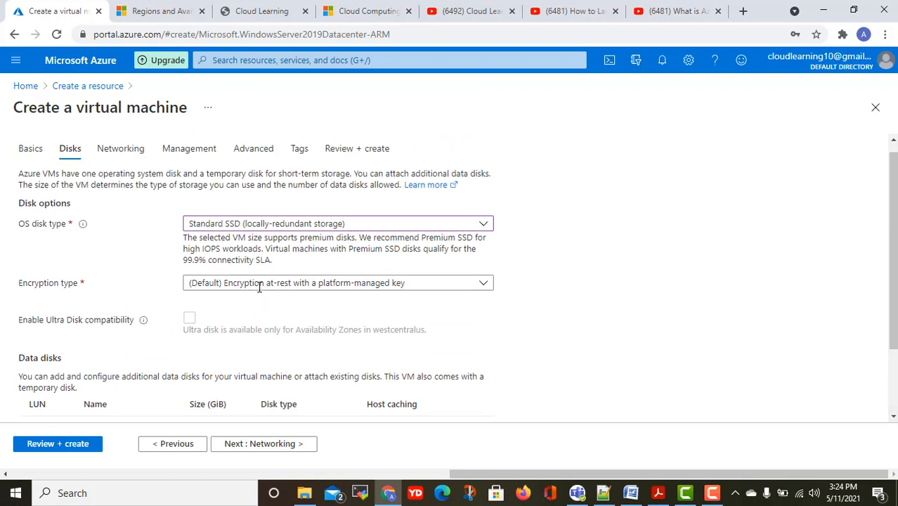
scroll(257, 292, "down", 3)
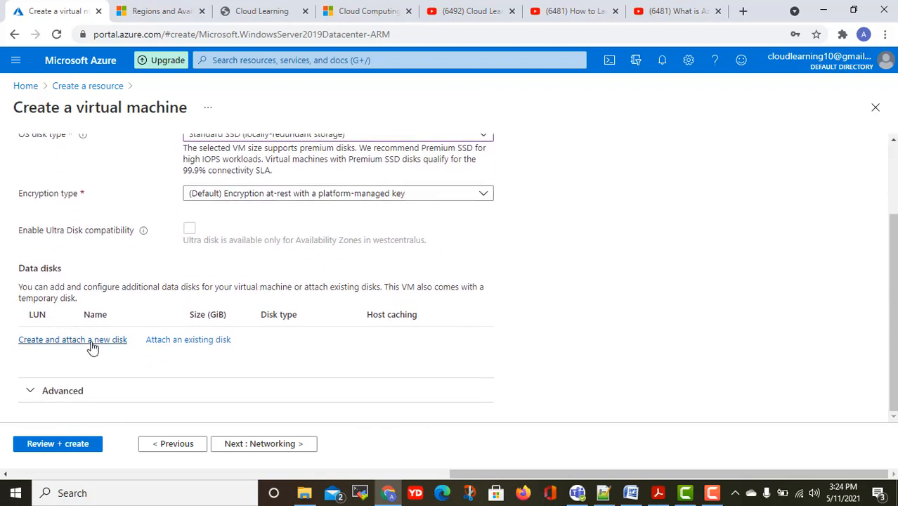
left_click(71, 389)
scroll(241, 338, "down", 1)
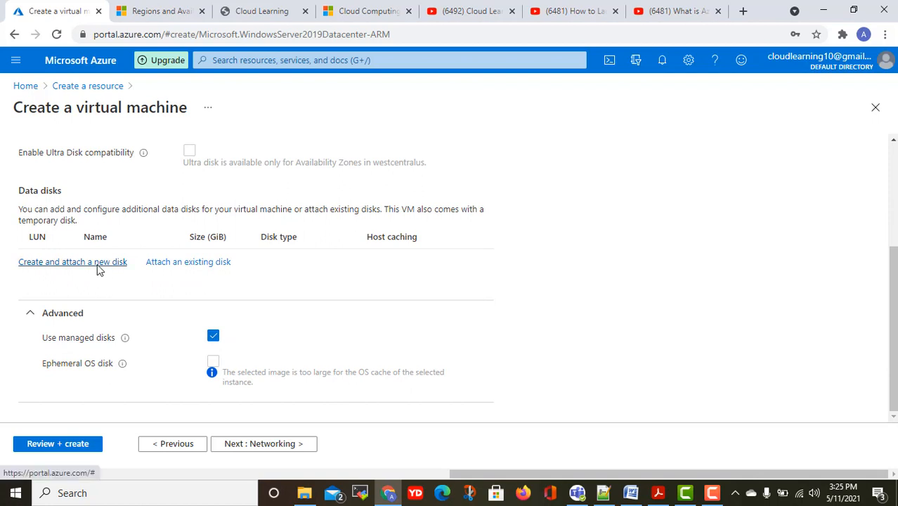
scroll(360, 274, "up", 2)
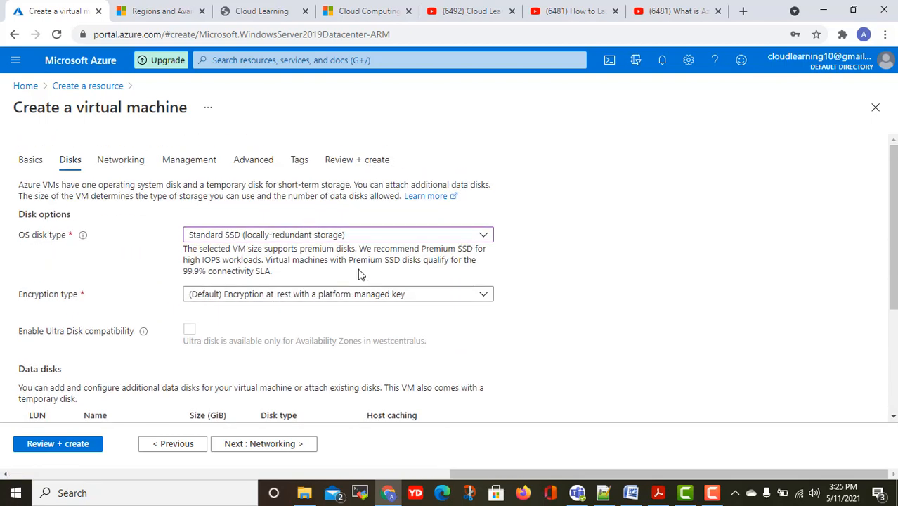
scroll(359, 275, "down", 2)
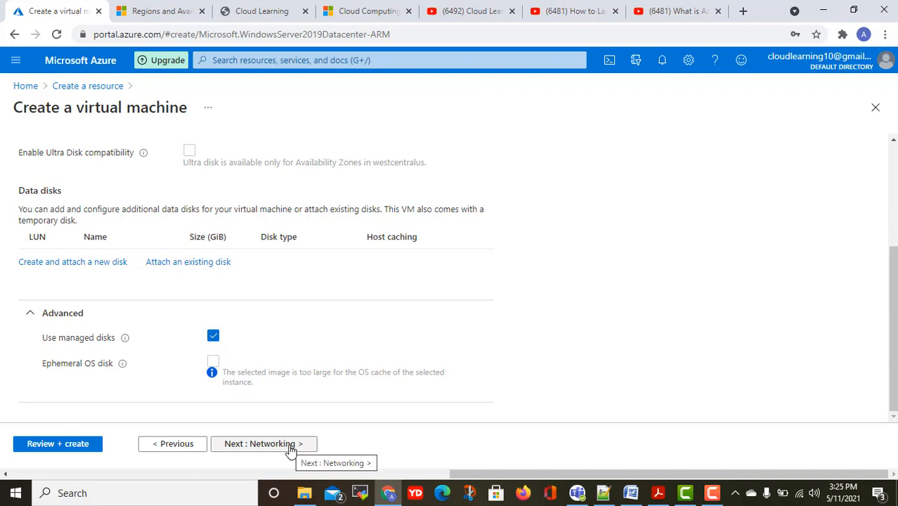
mouse_move(125, 340)
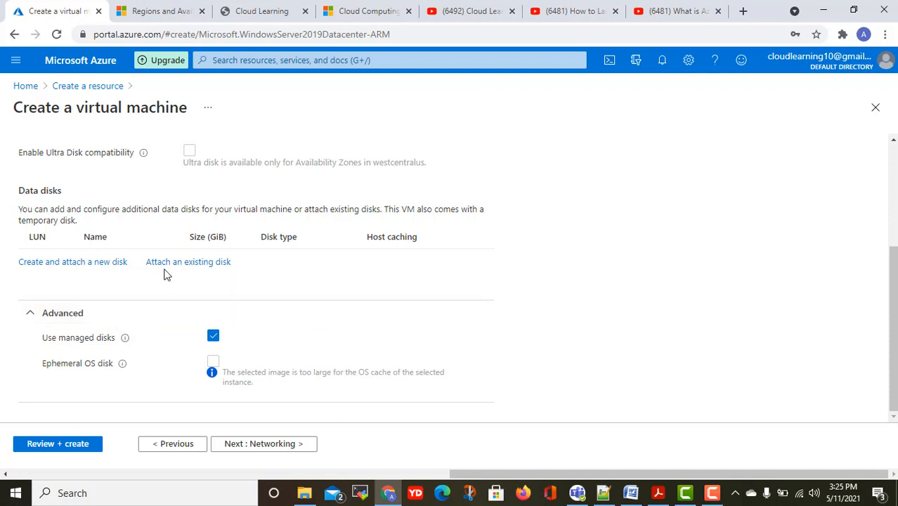
left_click(105, 263)
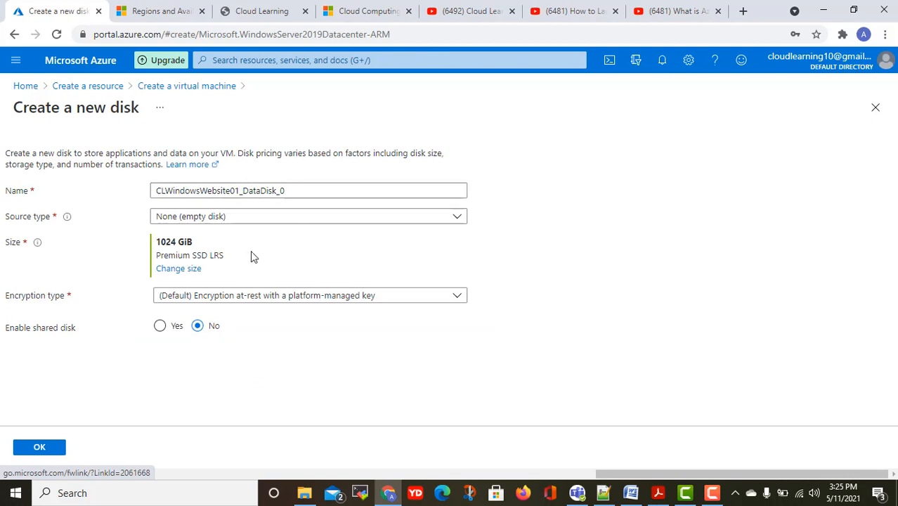
Create an empty 4 GiB P1 Premium SSD data disk and attach it at LUN 0.
left_click(175, 275)
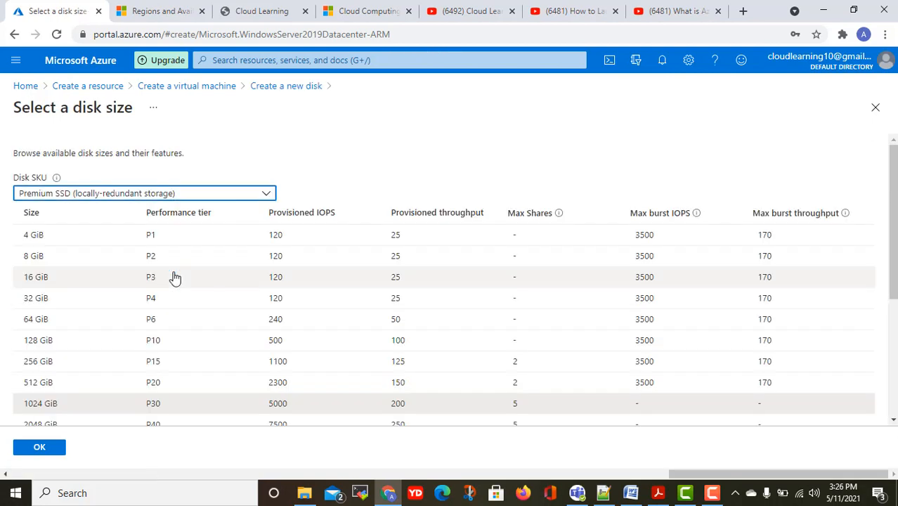
left_click(42, 233)
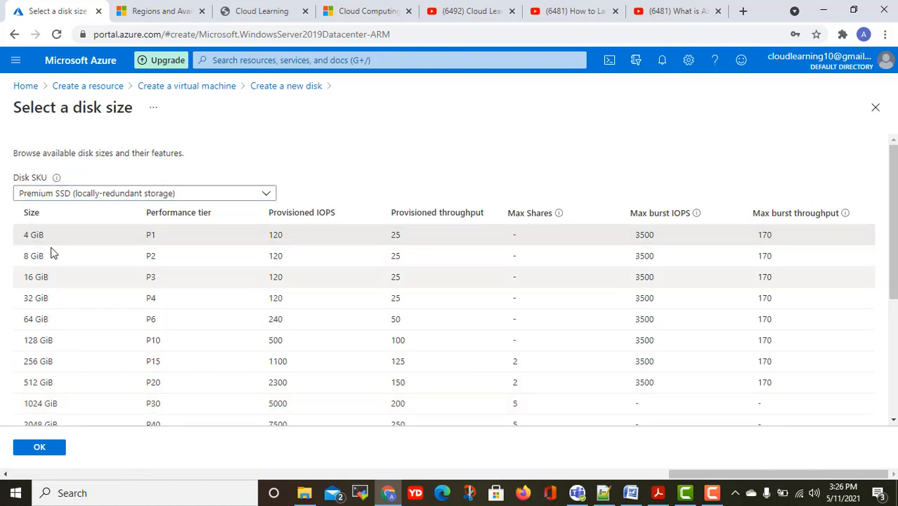
scroll(801, 240, "down", 3)
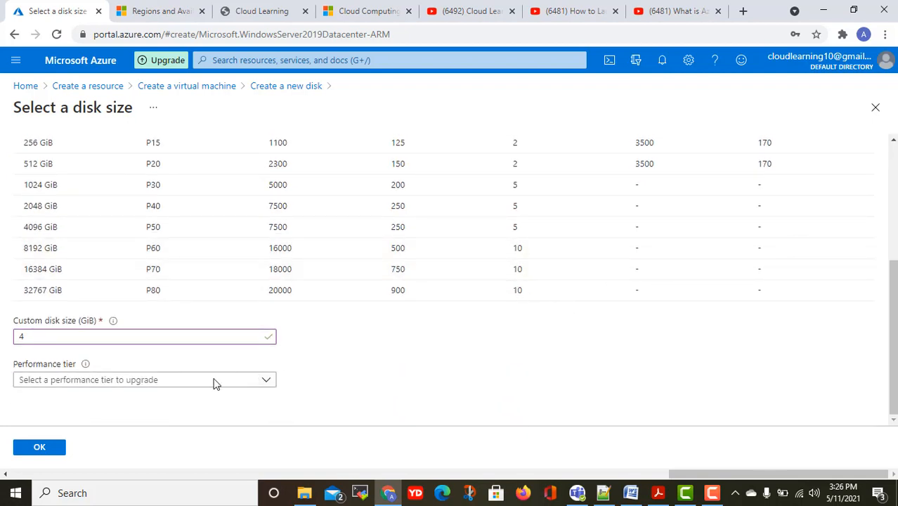
left_click(246, 381)
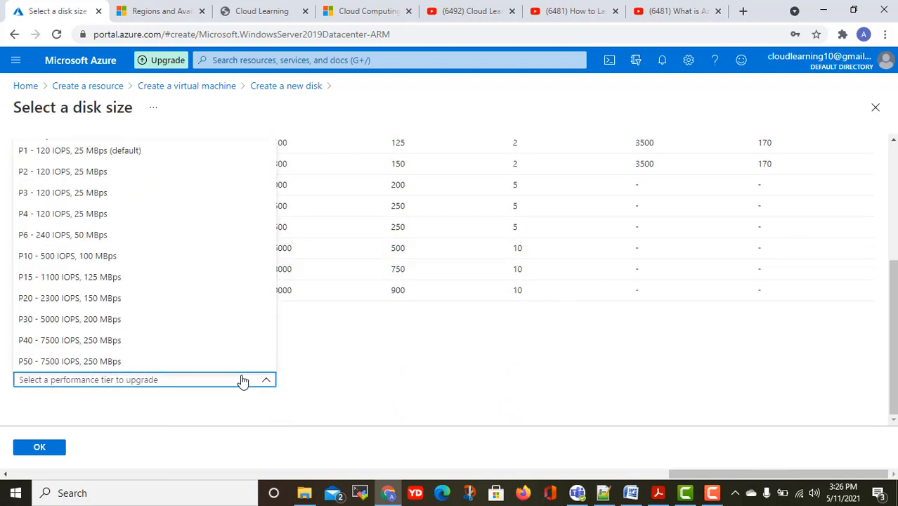
left_click(120, 151)
left_click(39, 447)
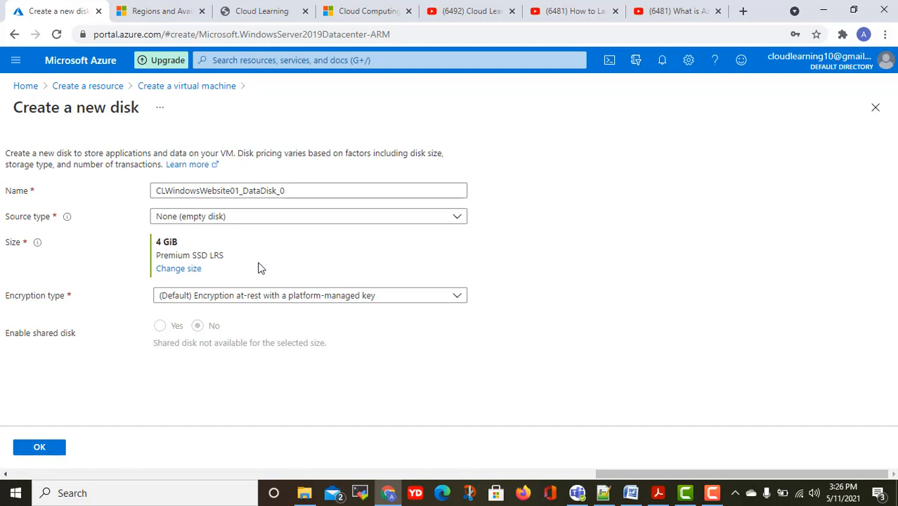
left_click(227, 219)
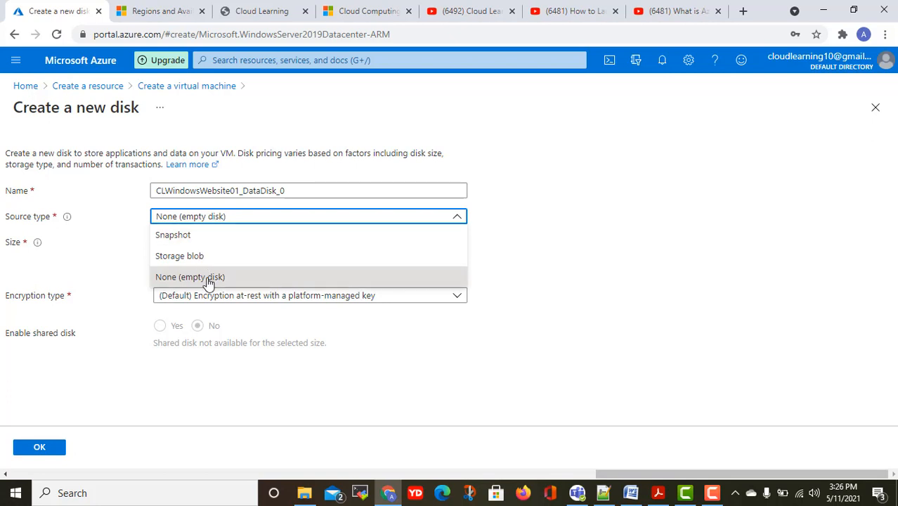
left_click(540, 259)
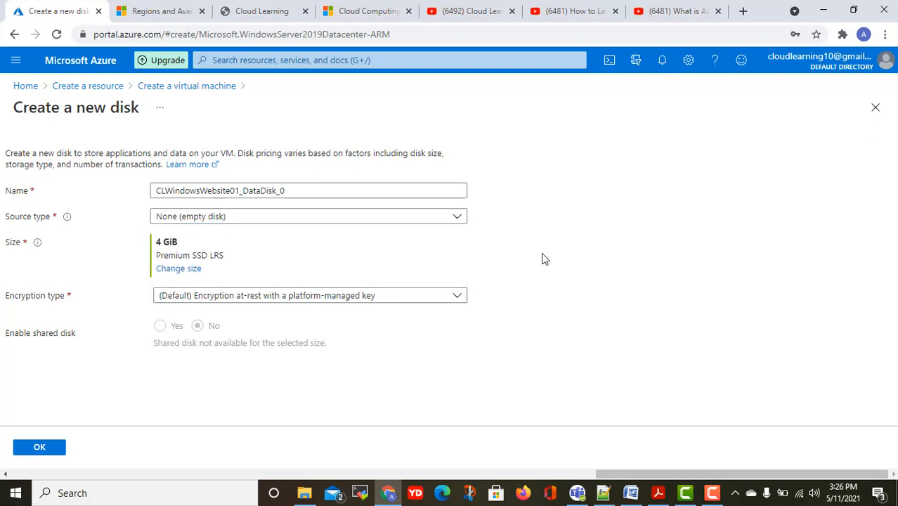
left_click(44, 445)
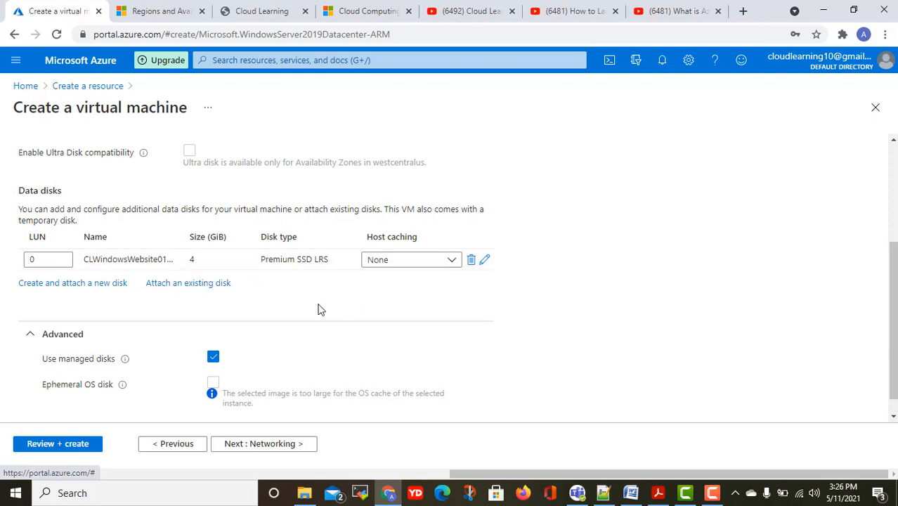
Review the Disks tab, keep the OS disk on Standard SSD, and continue to Networking.
scroll(319, 309, "down", 1)
scroll(322, 312, "up", 3)
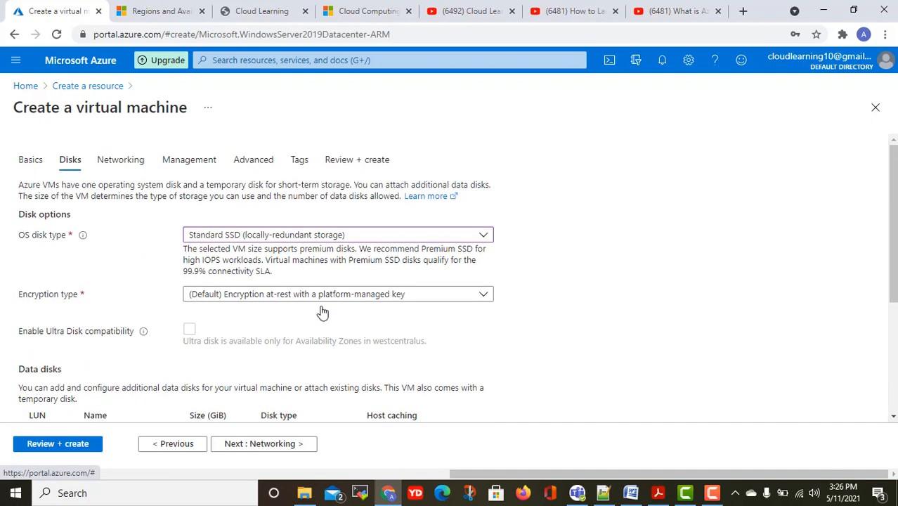
scroll(322, 312, "down", 3)
scroll(321, 311, "up", 3)
scroll(565, 250, "down", 1)
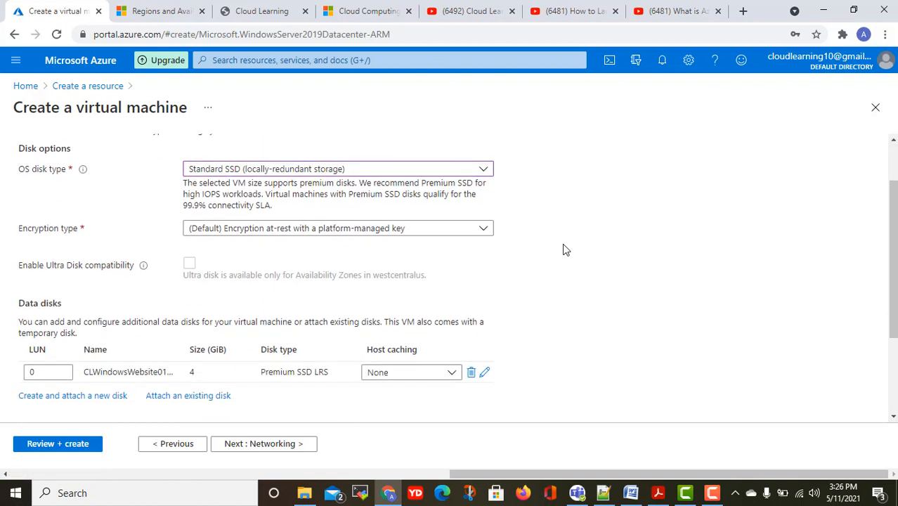
left_click(458, 170)
left_click(559, 191)
scroll(243, 305, "down", 2)
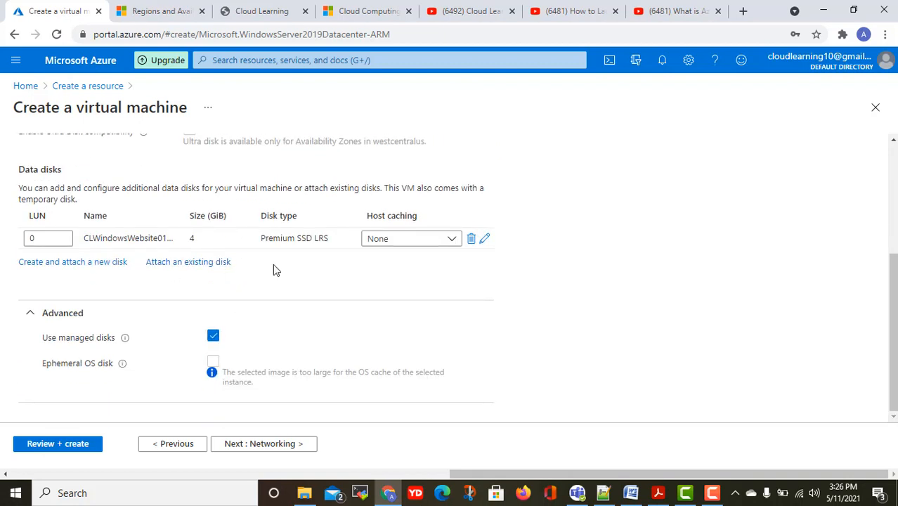
scroll(184, 251, "up", 1)
scroll(94, 339, "down", 1)
left_click(235, 445)
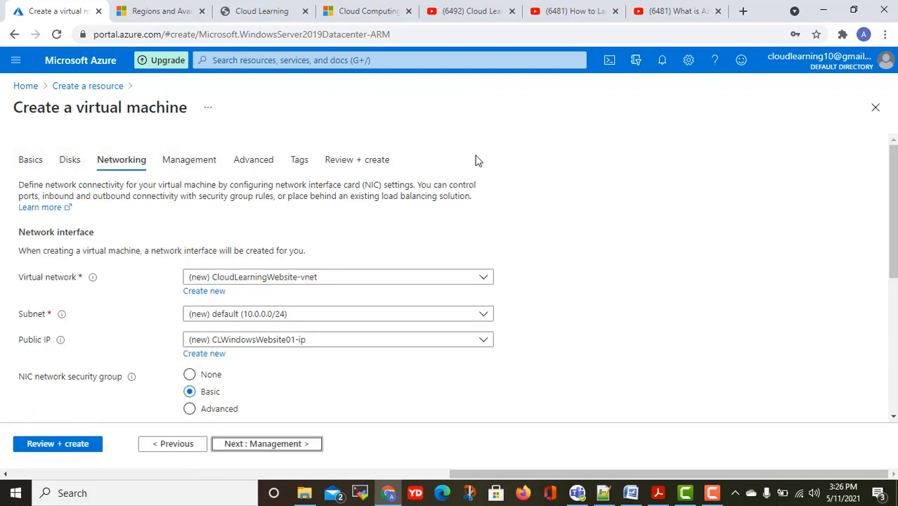
scroll(479, 255, "down", 2)
scroll(480, 255, "up", 1)
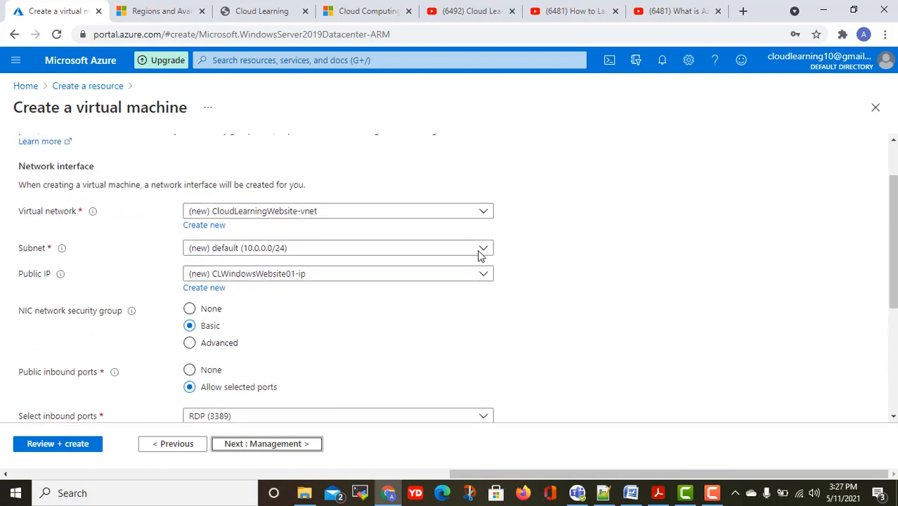
scroll(368, 257, "up", 1)
left_click(320, 278)
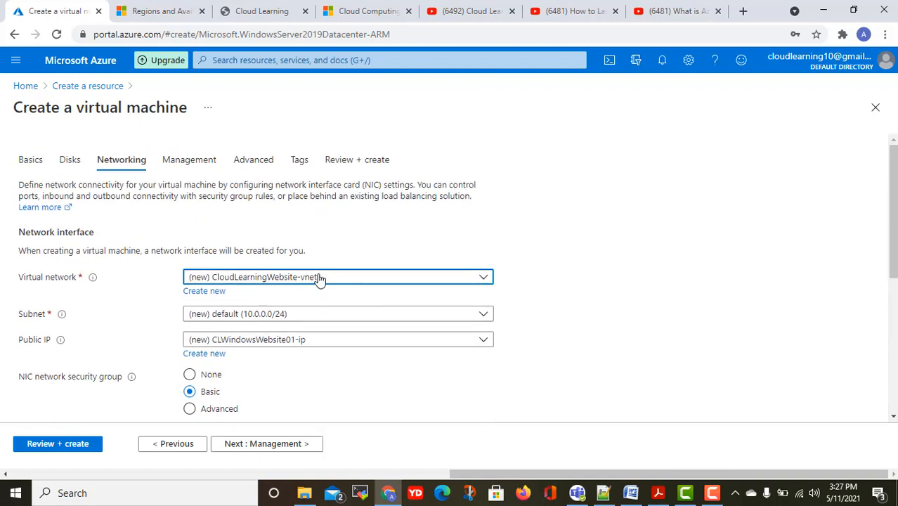
left_click(343, 241)
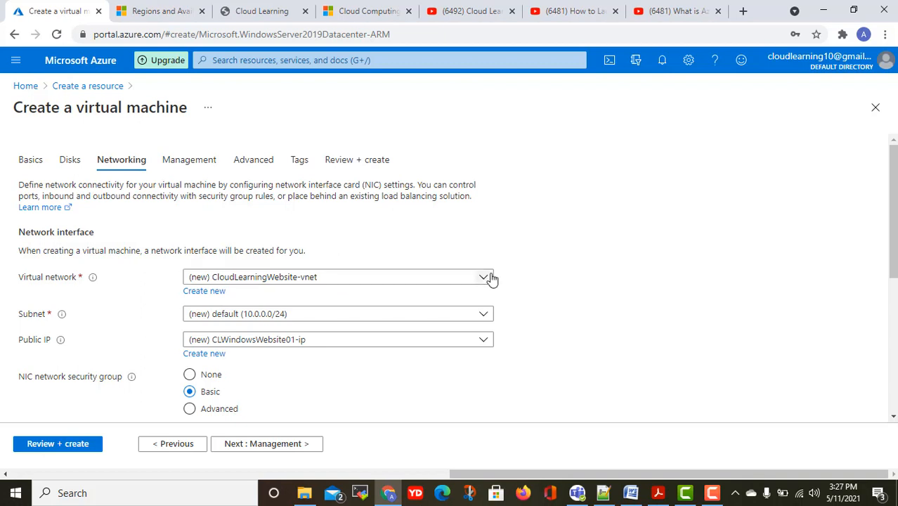
scroll(492, 278, "down", 4)
scroll(239, 197, "up", 2)
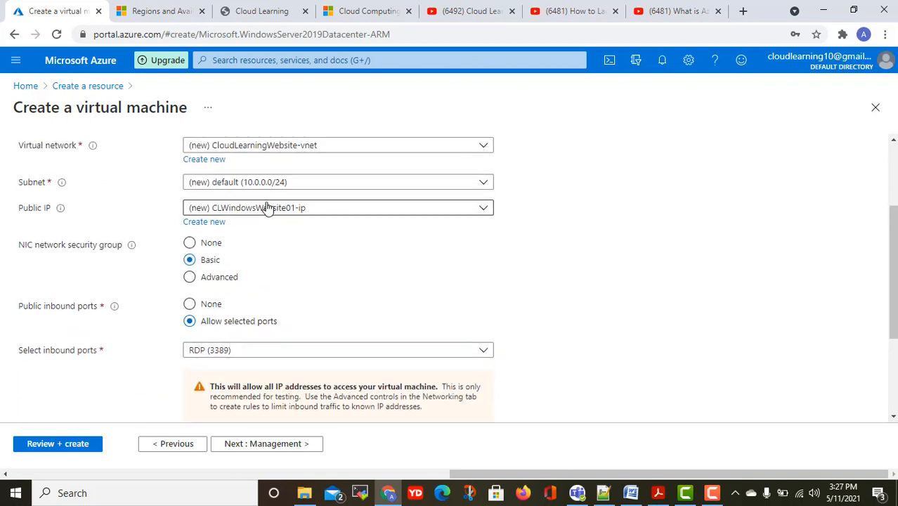
left_click(276, 184)
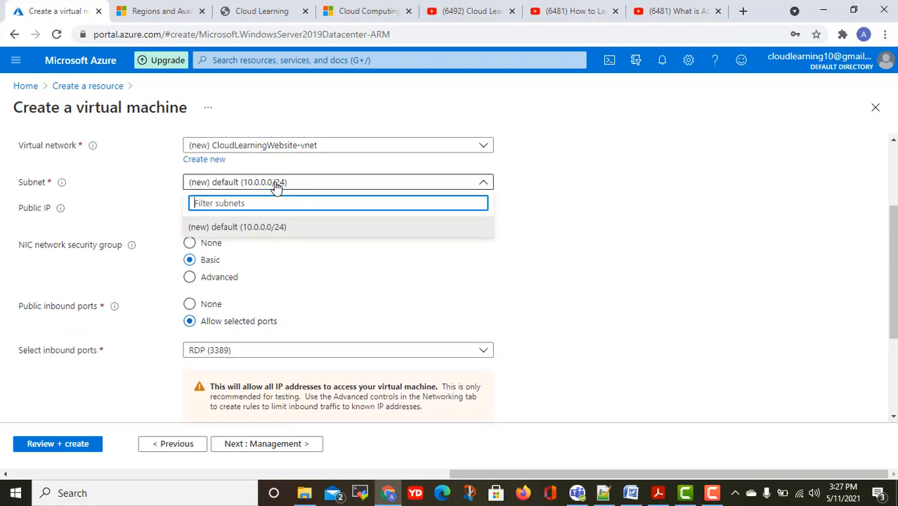
left_click(570, 216)
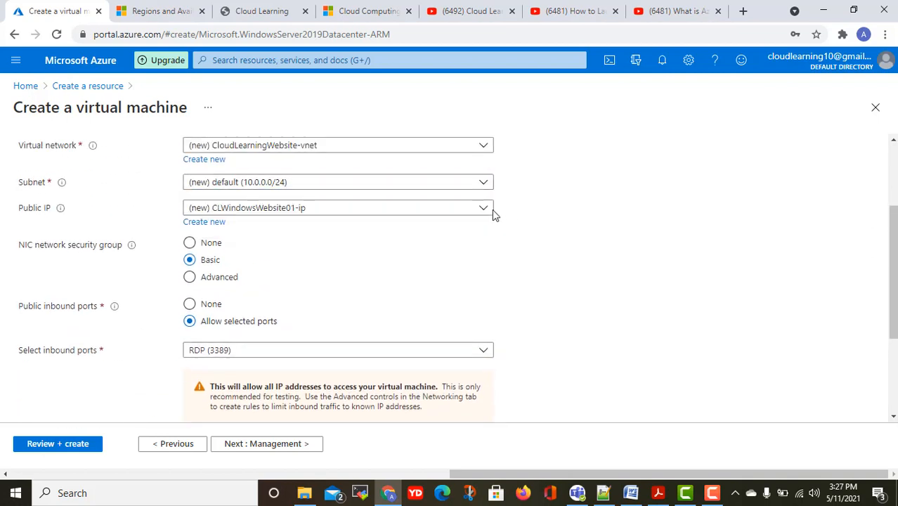
left_click(384, 210)
left_click(662, 199)
scroll(578, 221, "down", 1)
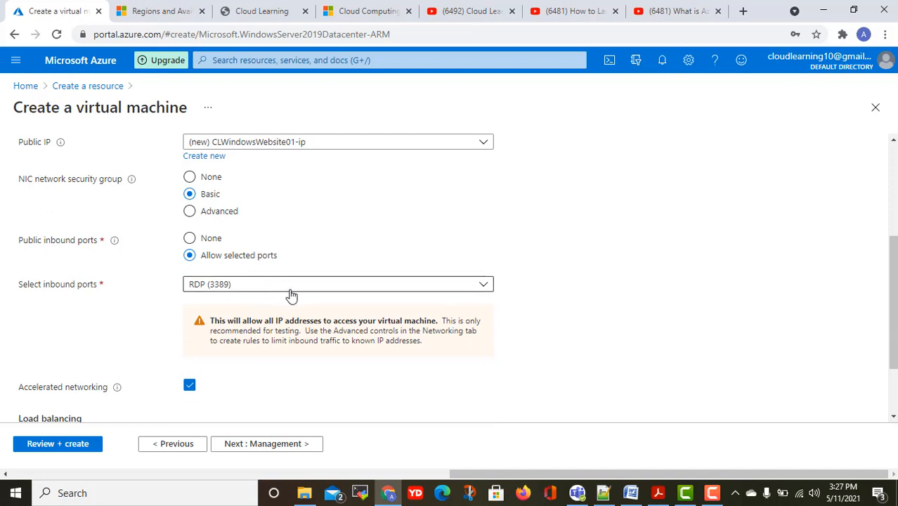
scroll(292, 295, "down", 2)
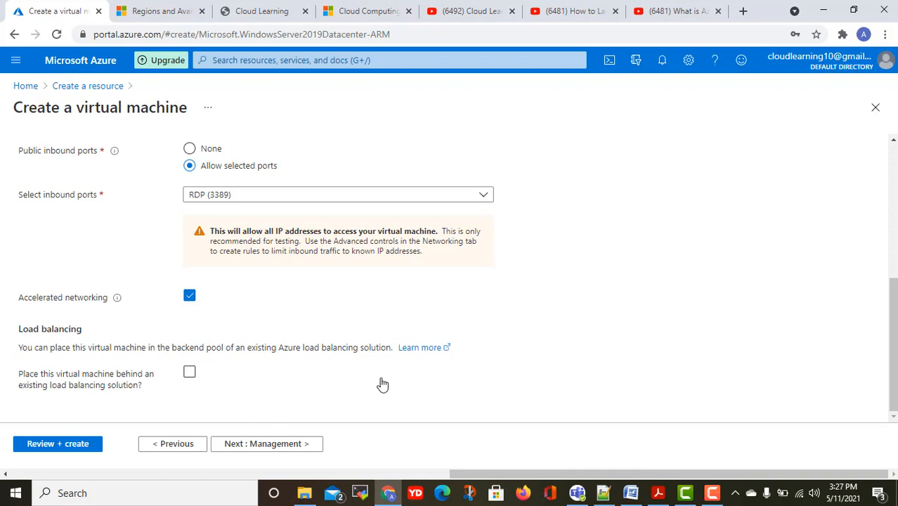
Enable load balancing and look over the Application Gateway and Load Balancer options without picking one.
left_click(189, 372)
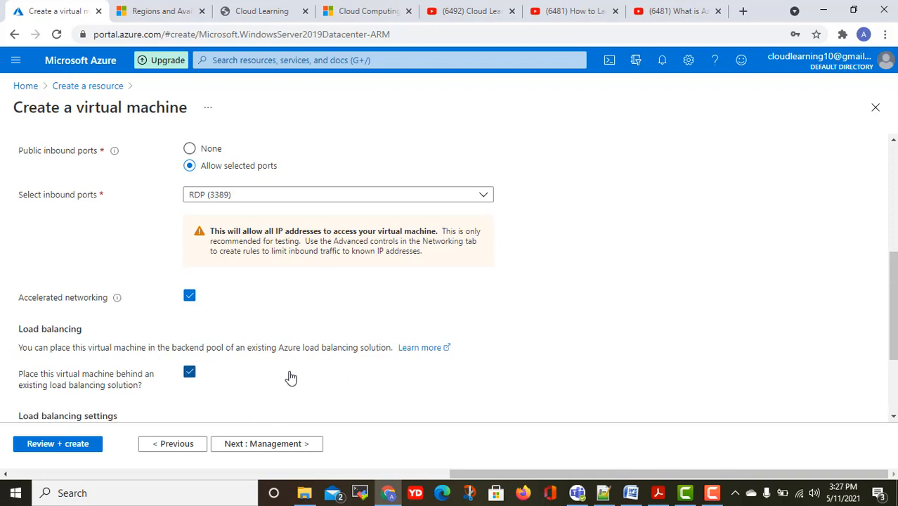
scroll(291, 378, "down", 2)
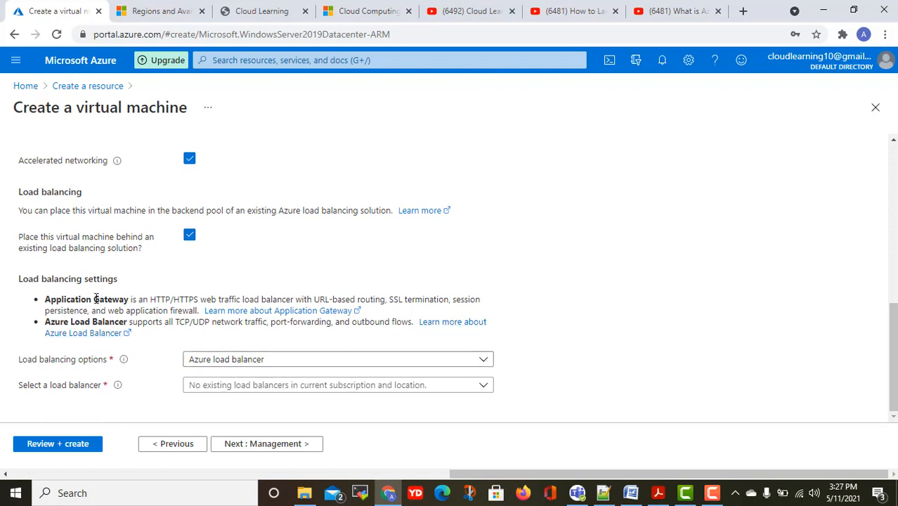
left_click_drag(94, 299, 133, 299)
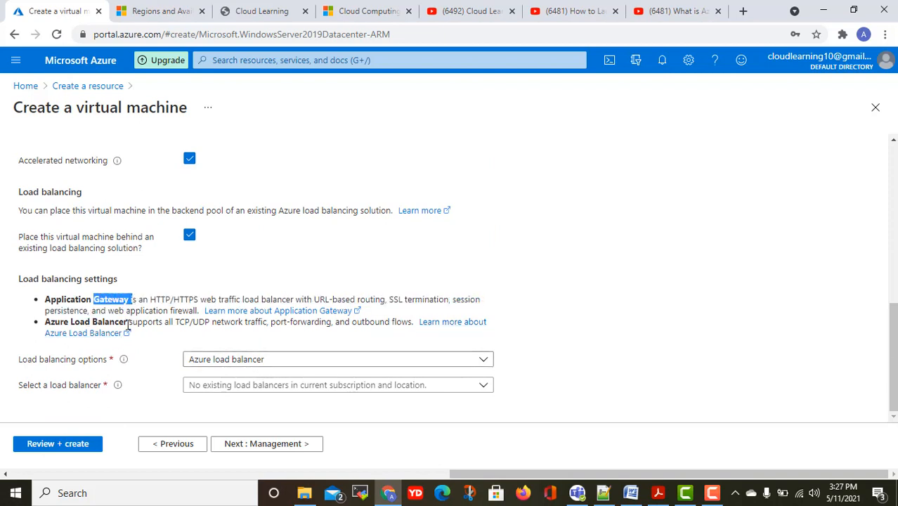
left_click_drag(86, 324, 139, 322)
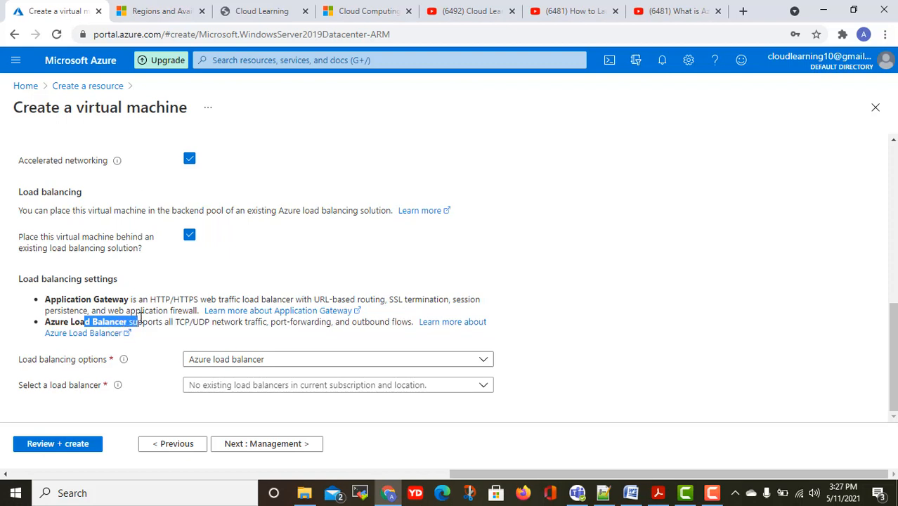
left_click(231, 358)
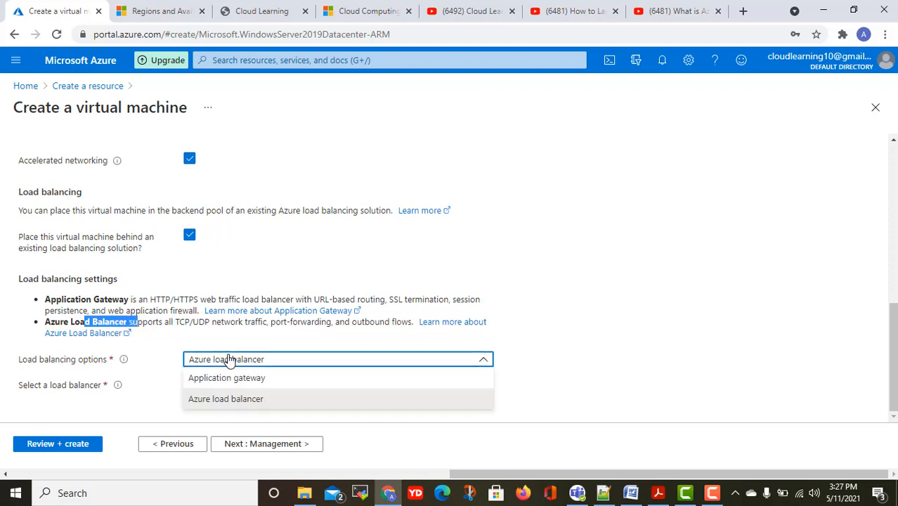
left_click(580, 333)
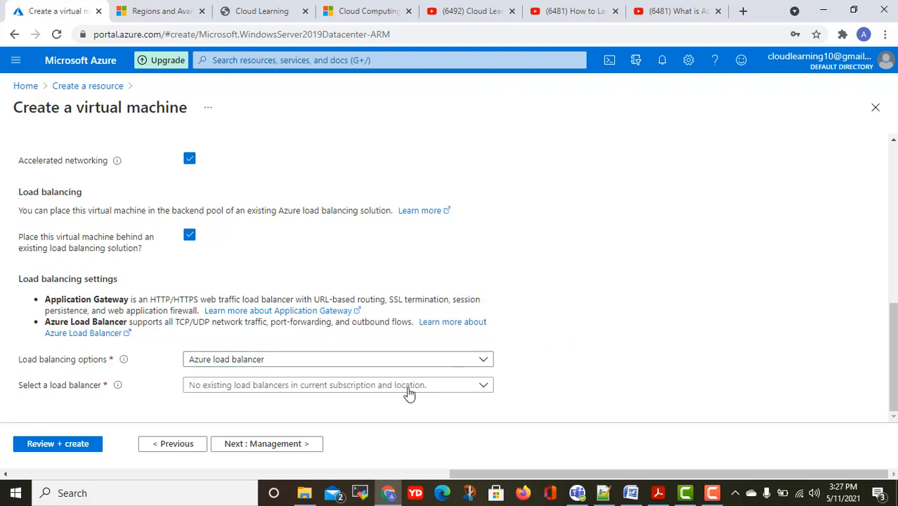
left_click(347, 387)
left_click(589, 320)
Turn load balancing back off and continue to the Management tab.
scroll(589, 319, "up", 2)
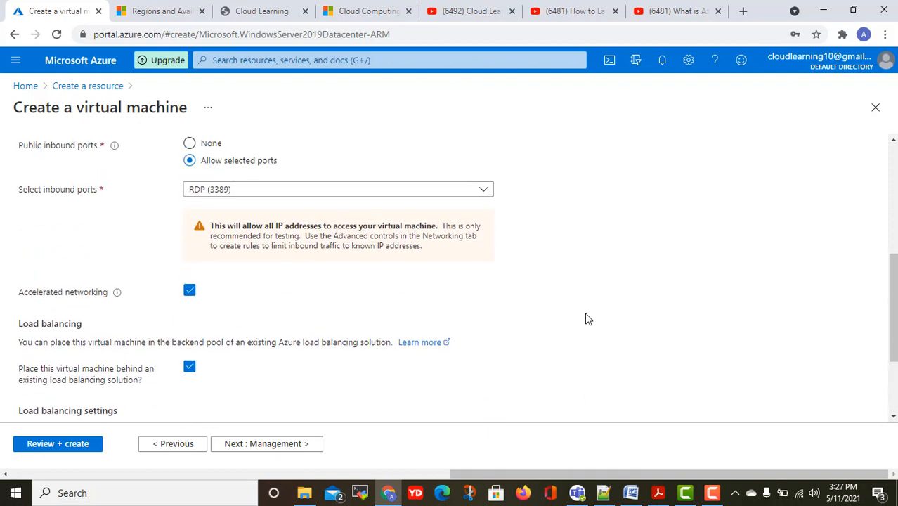
left_click(189, 369)
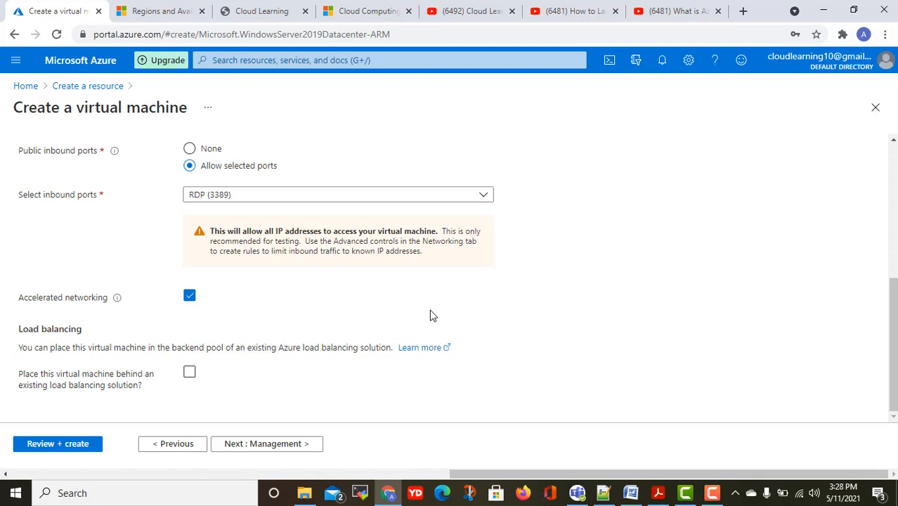
left_click(290, 445)
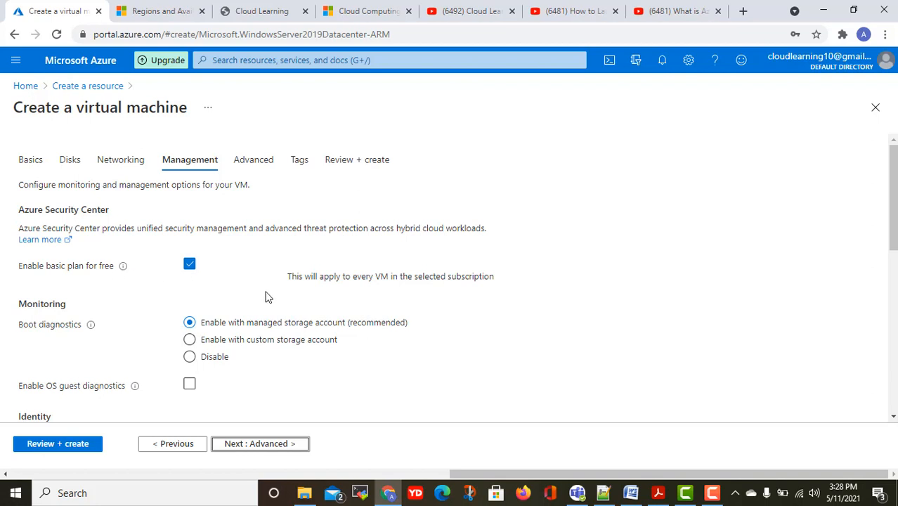
Tick Enable OS guest diagnostics and review the remaining Management options.
scroll(267, 296, "down", 3)
scroll(266, 296, "up", 2)
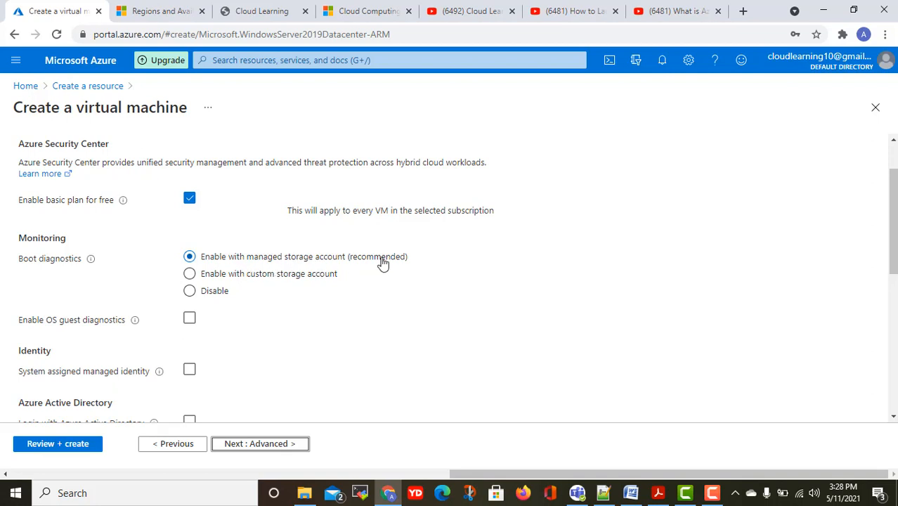
scroll(452, 266, "down", 2)
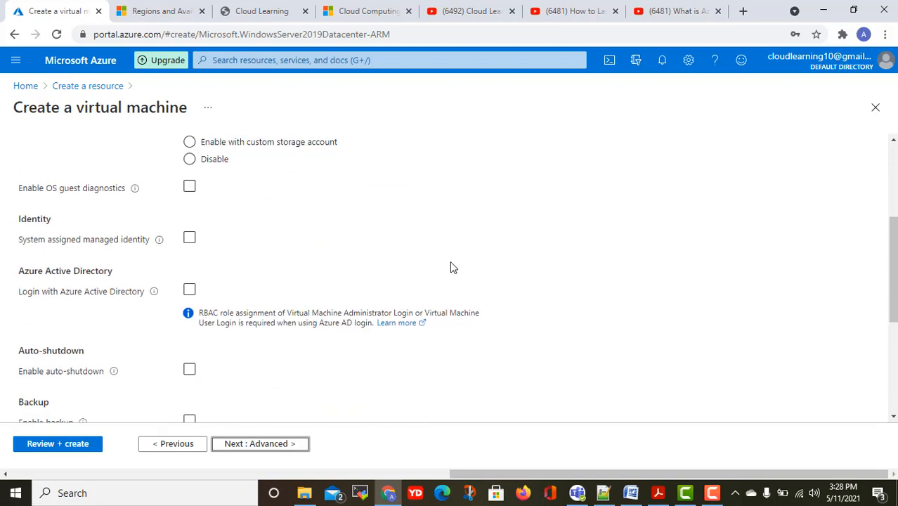
left_click(190, 186)
scroll(228, 251, "down", 2)
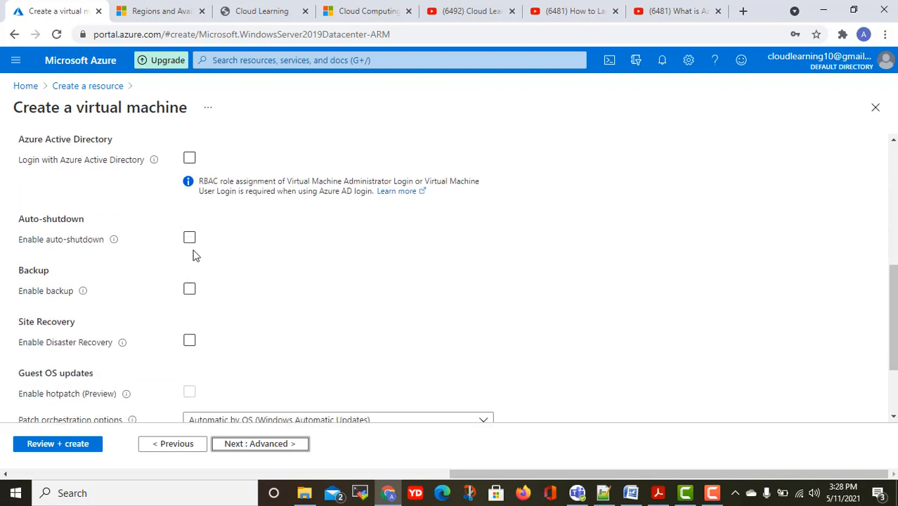
Turn on auto-shutdown and replace the notification e-mail's name part with a new address name.
left_click(189, 239)
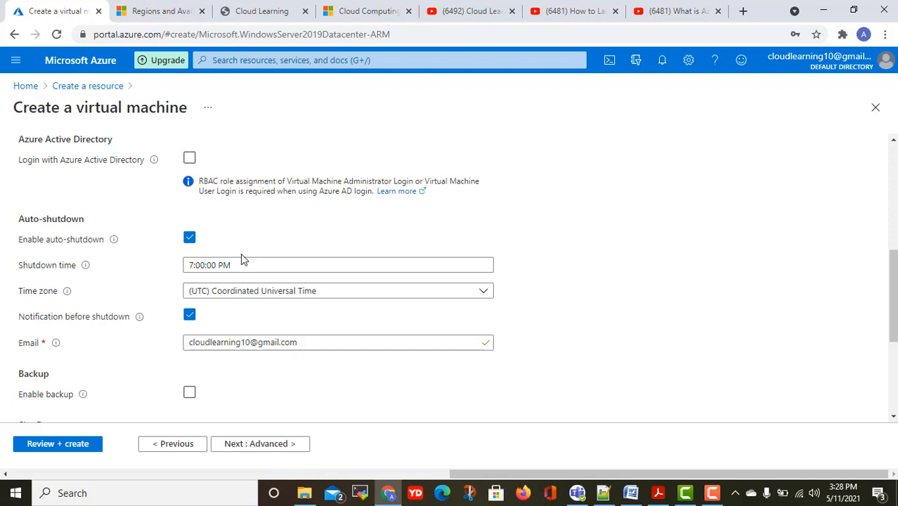
left_click_drag(251, 343, 159, 348)
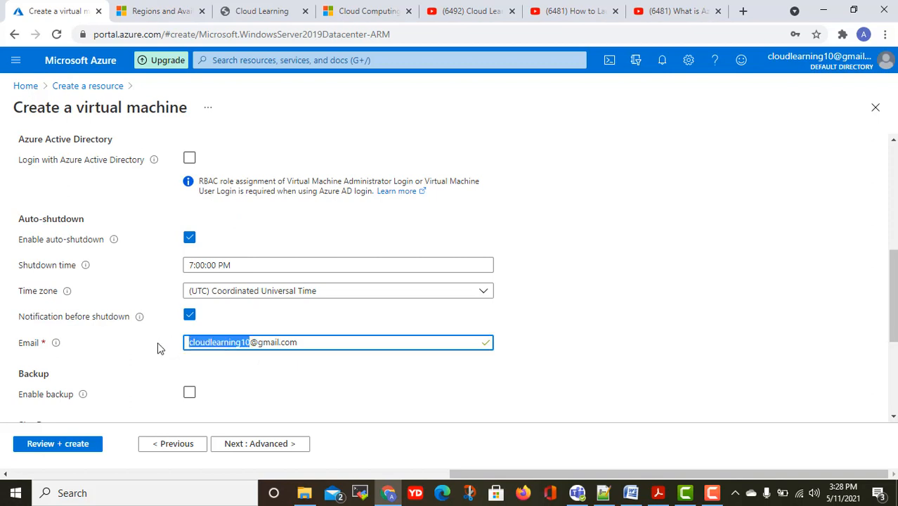
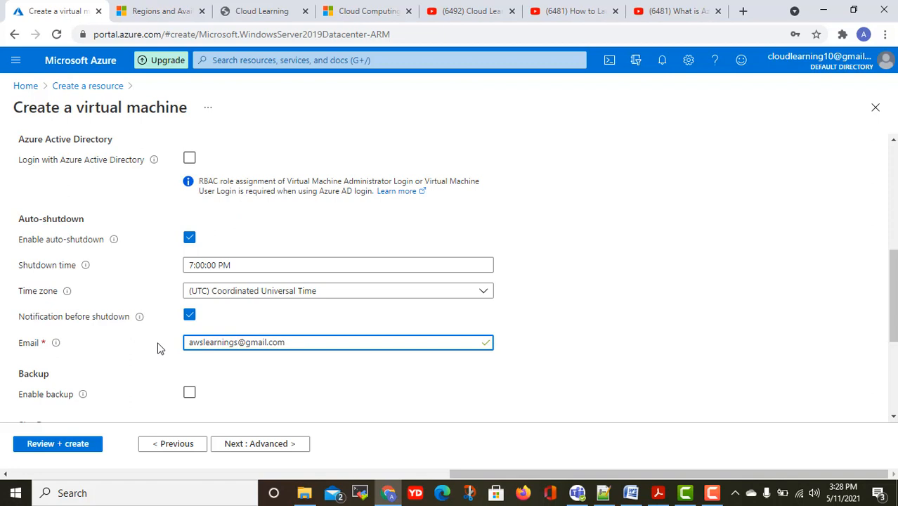
left_click(615, 277)
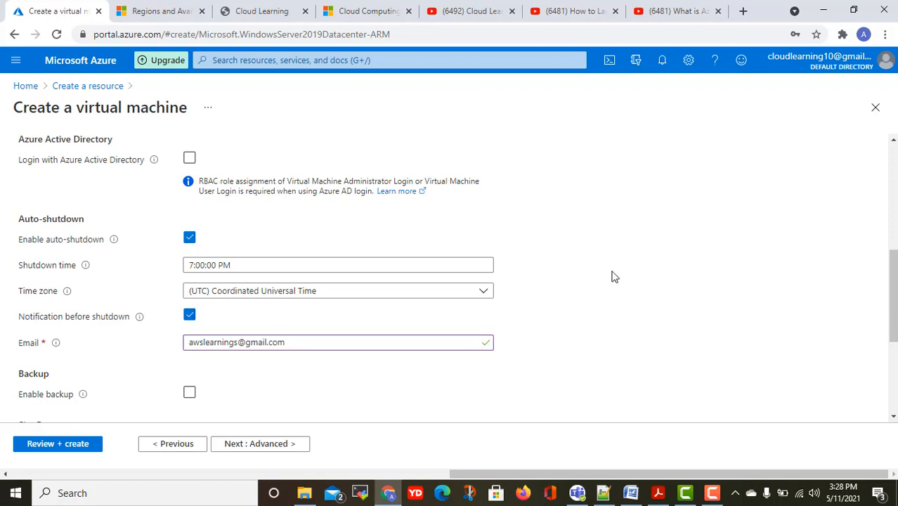
Check backup's vault and policy choices, leave backup off, and enable disaster recovery.
scroll(517, 232, "down", 2)
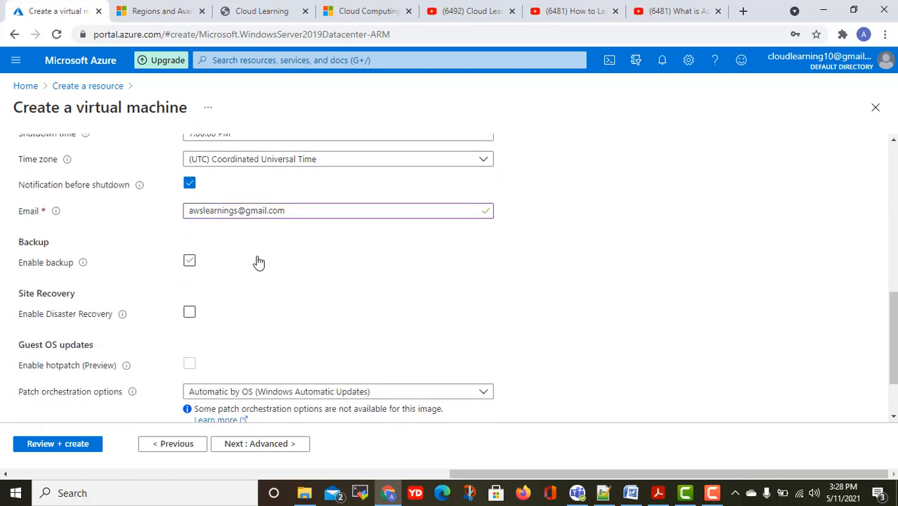
left_click(189, 262)
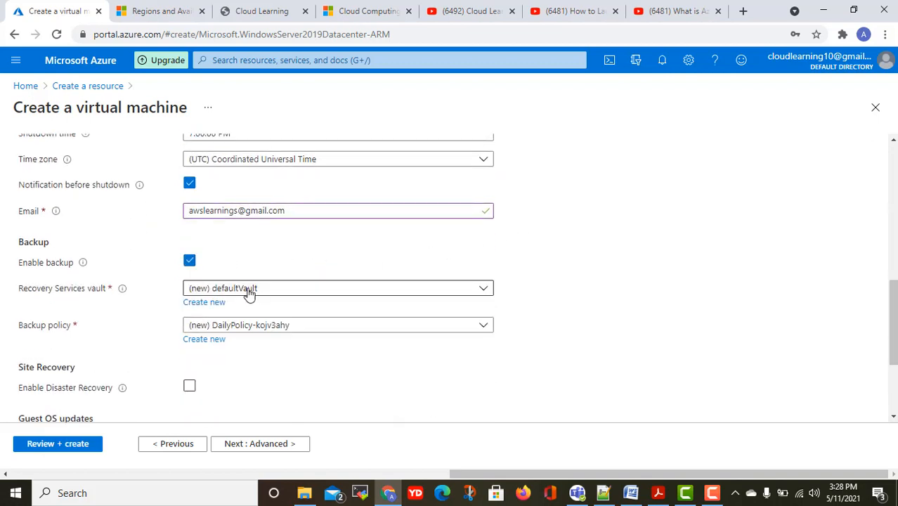
left_click(251, 294)
left_click(267, 248)
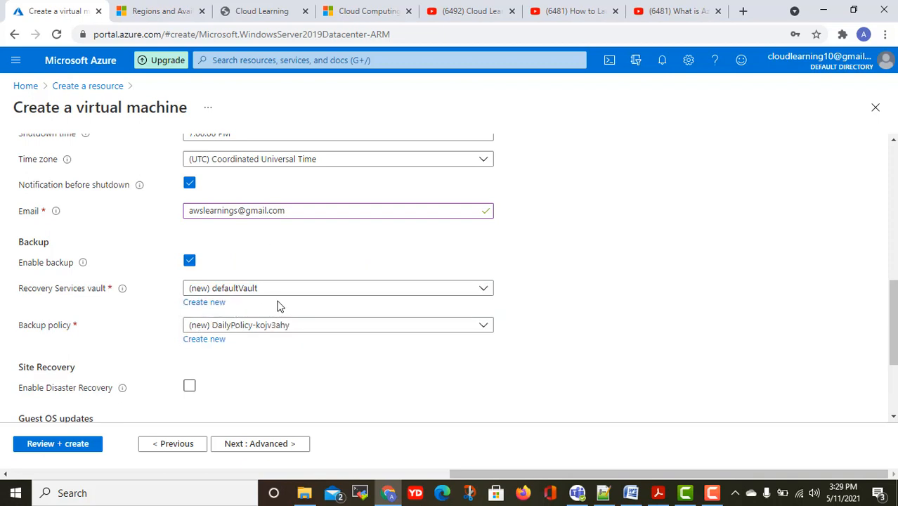
left_click(312, 329)
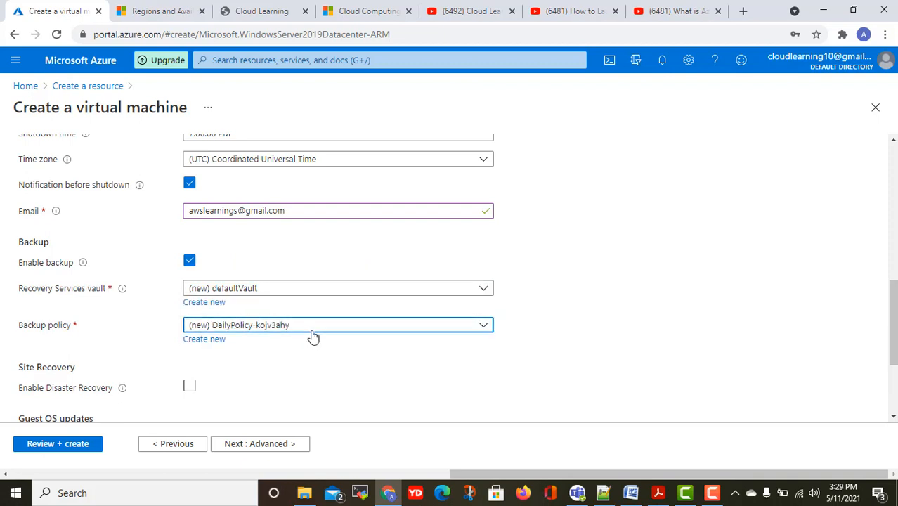
left_click(551, 298)
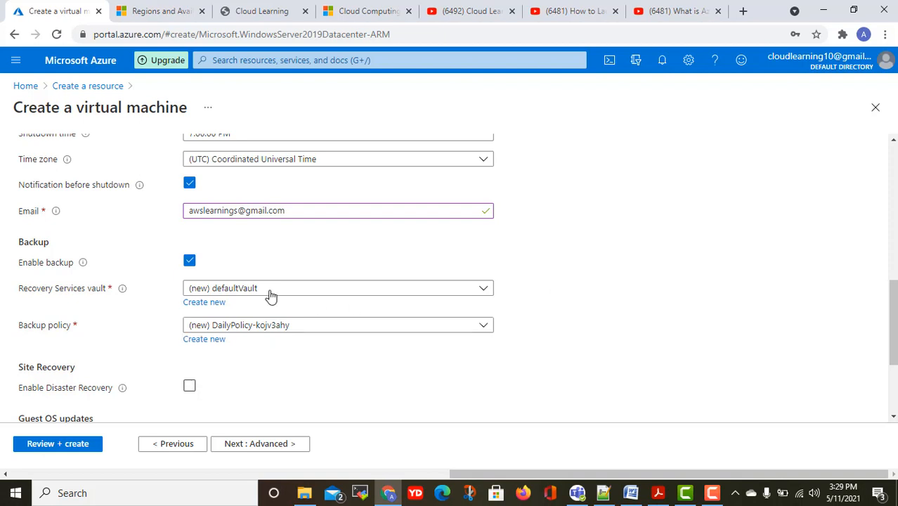
left_click(194, 266)
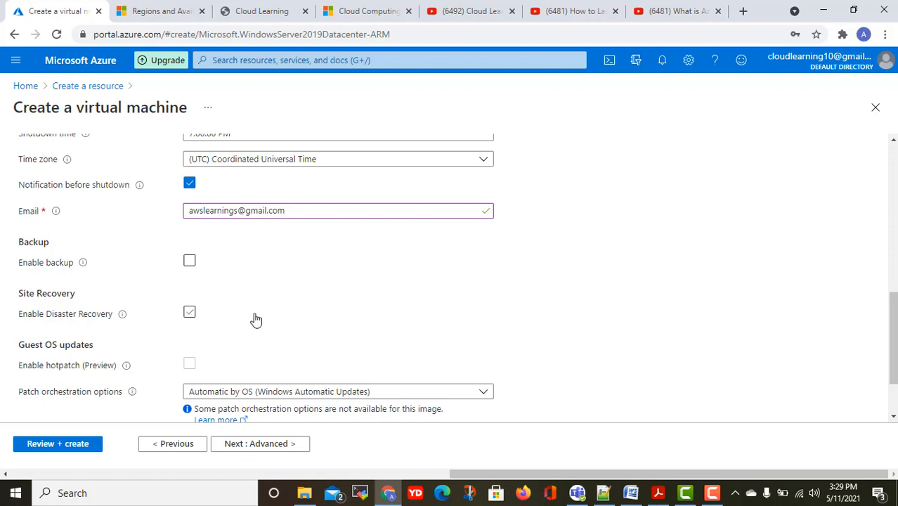
left_click(190, 314)
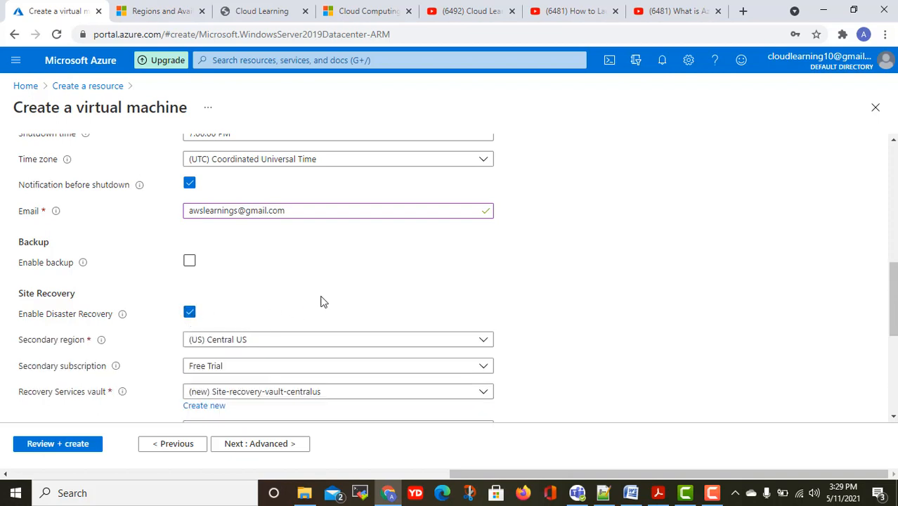
Review the Site Recovery fields, then uncheck Enable Disaster Recovery.
scroll(321, 301, "down", 1)
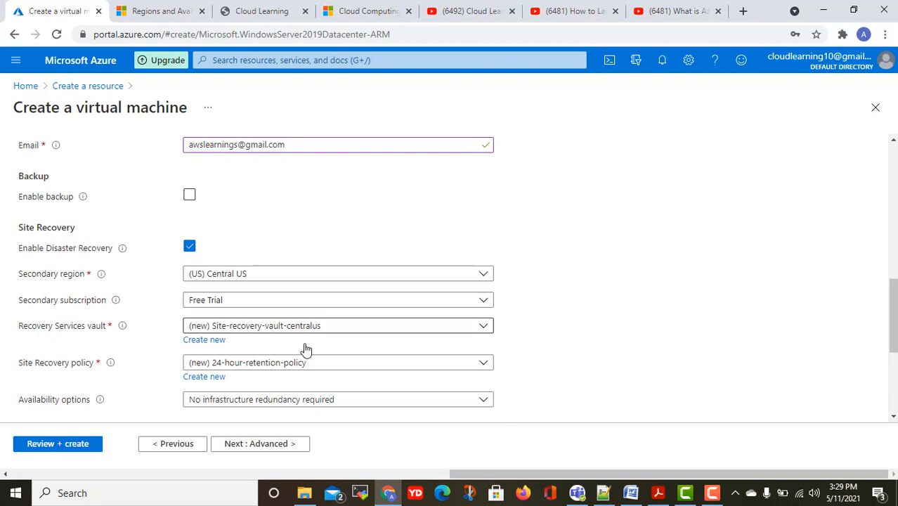
scroll(305, 347, "down", 1)
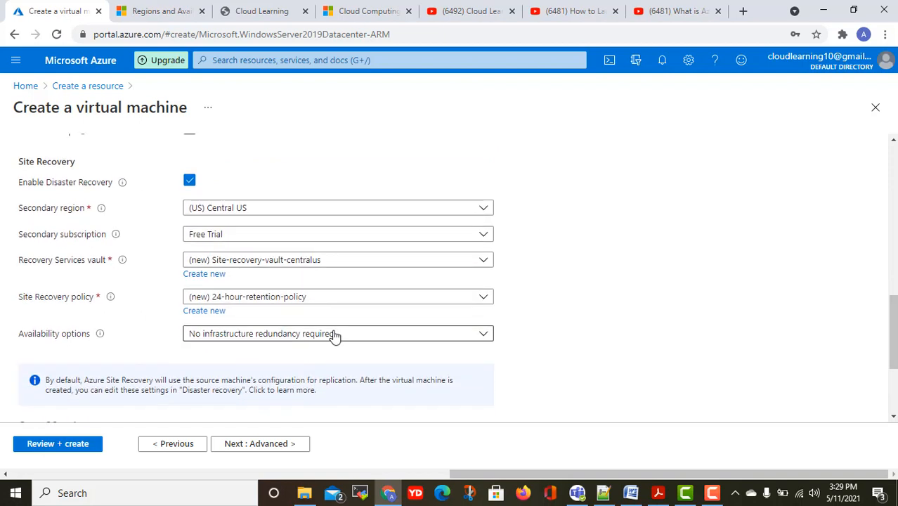
left_click(190, 182)
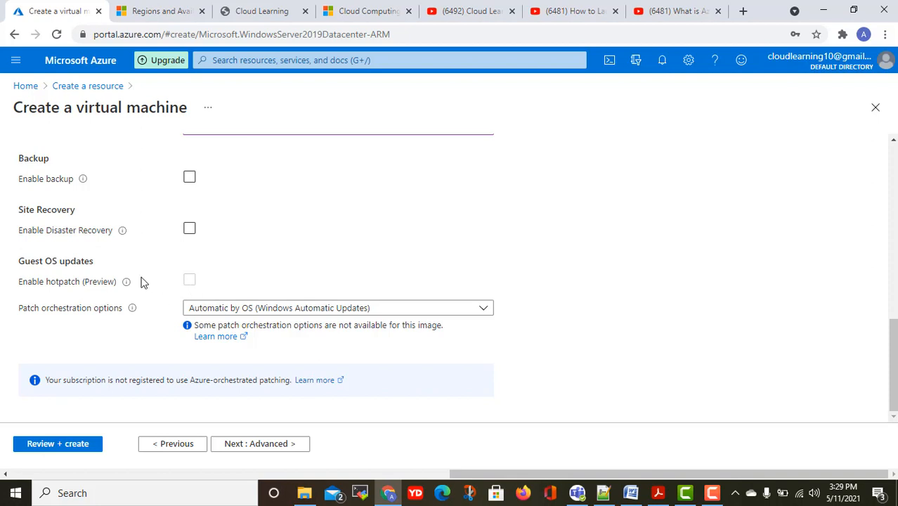
mouse_move(127, 283)
Open the Advanced tab, decline Chrome's password save with Never, and review its settings.
left_click(289, 445)
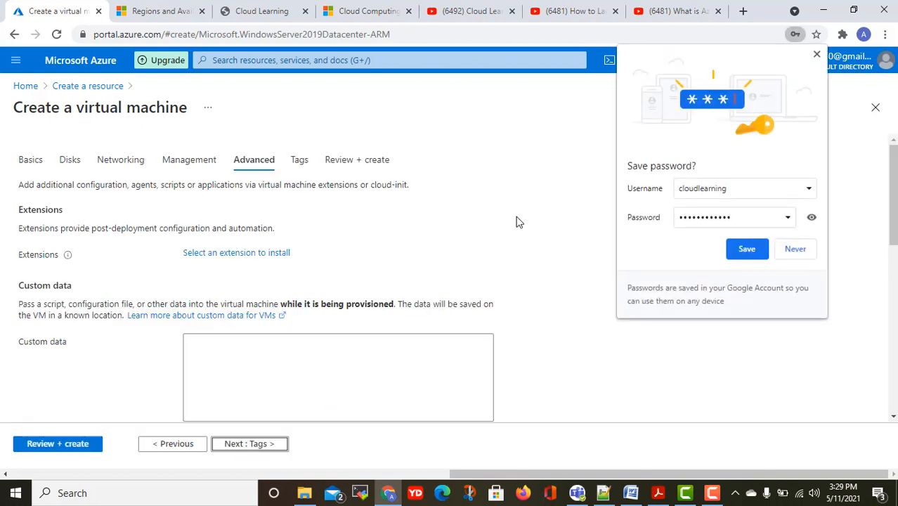
left_click(796, 250)
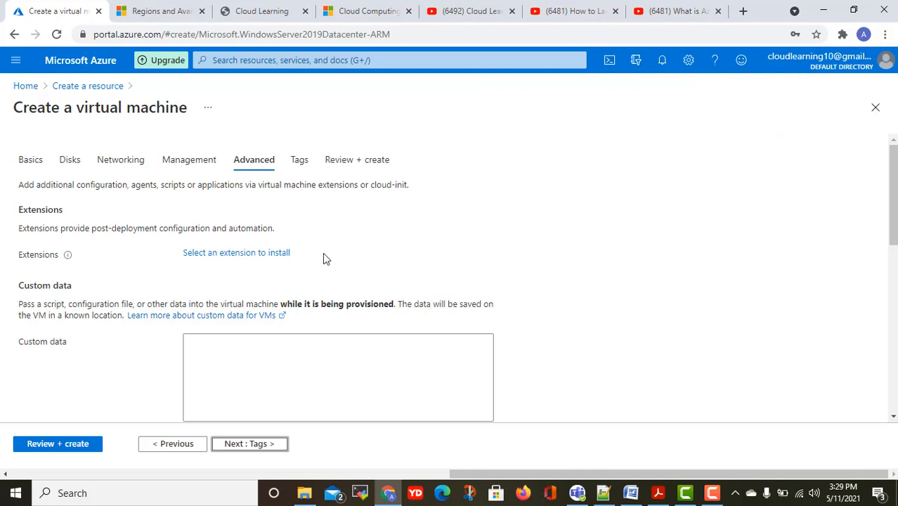
scroll(324, 259, "down", 2)
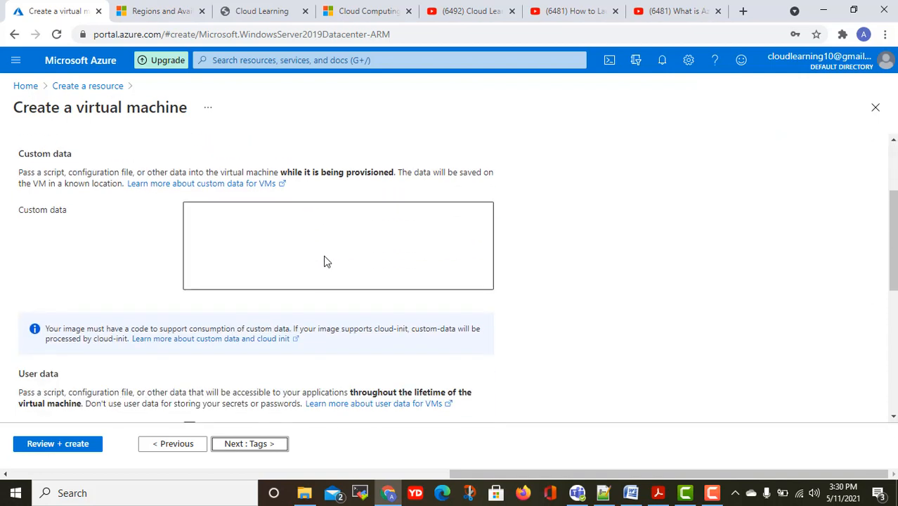
scroll(324, 261, "up", 2)
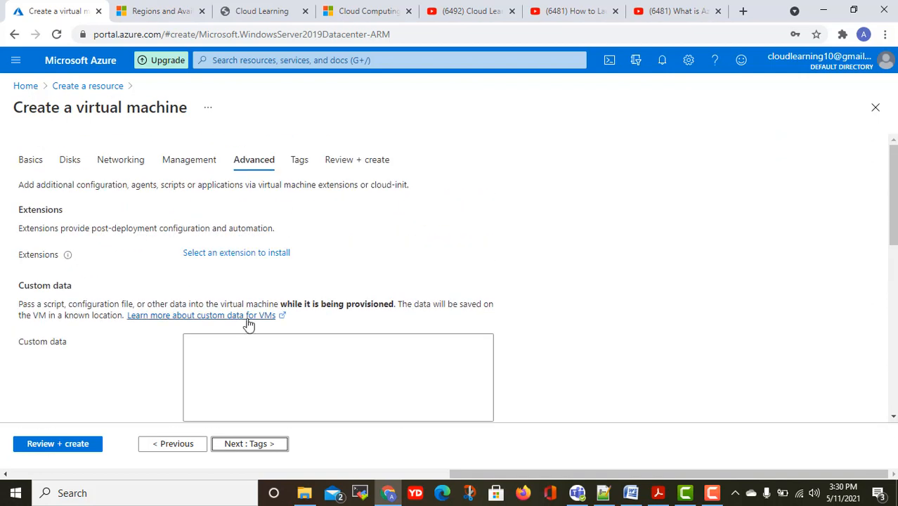
scroll(253, 327, "down", 1)
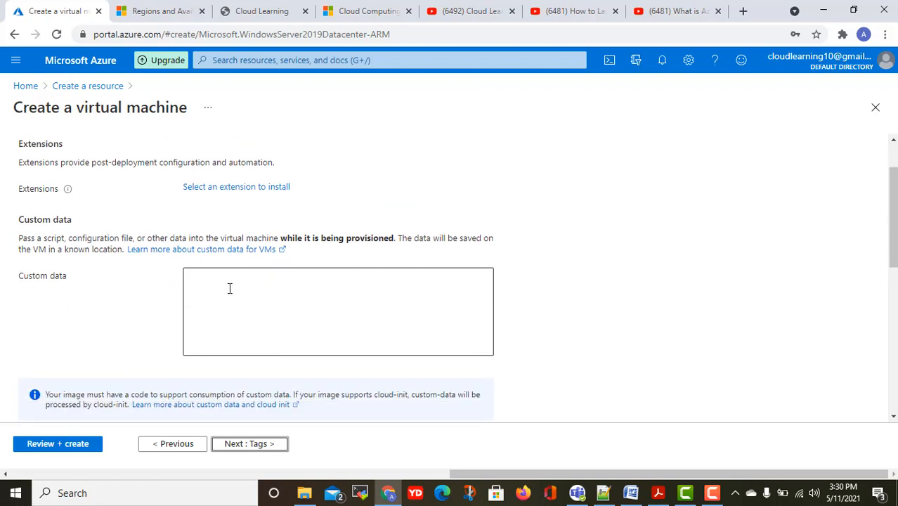
scroll(229, 289, "up", 1)
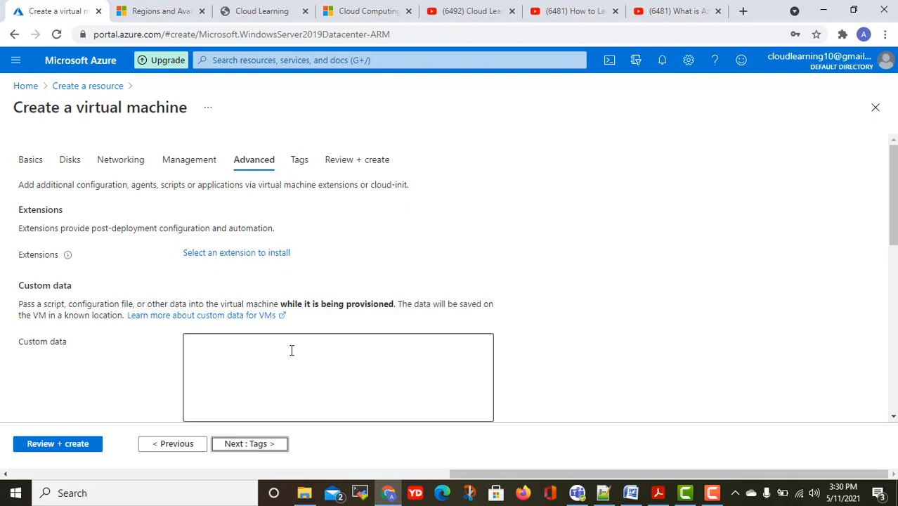
scroll(292, 351, "down", 7)
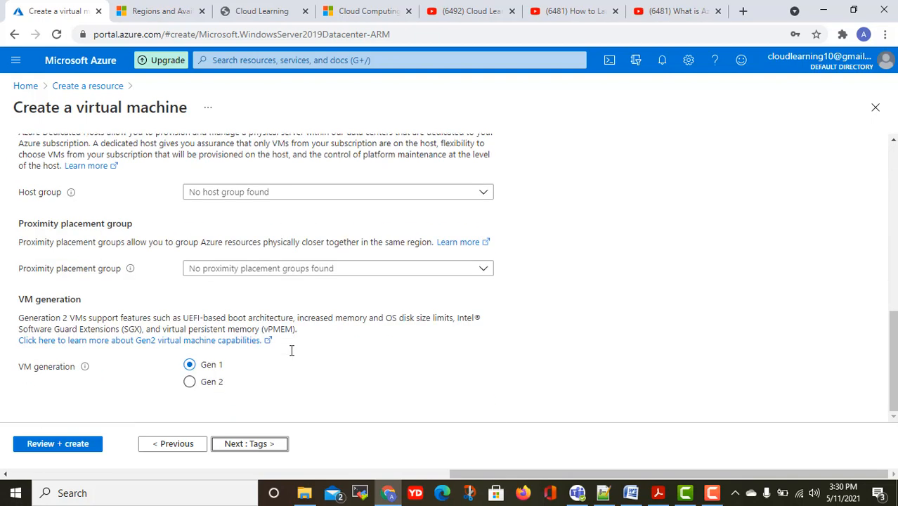
scroll(293, 356, "up", 7)
scroll(266, 299, "down", 2)
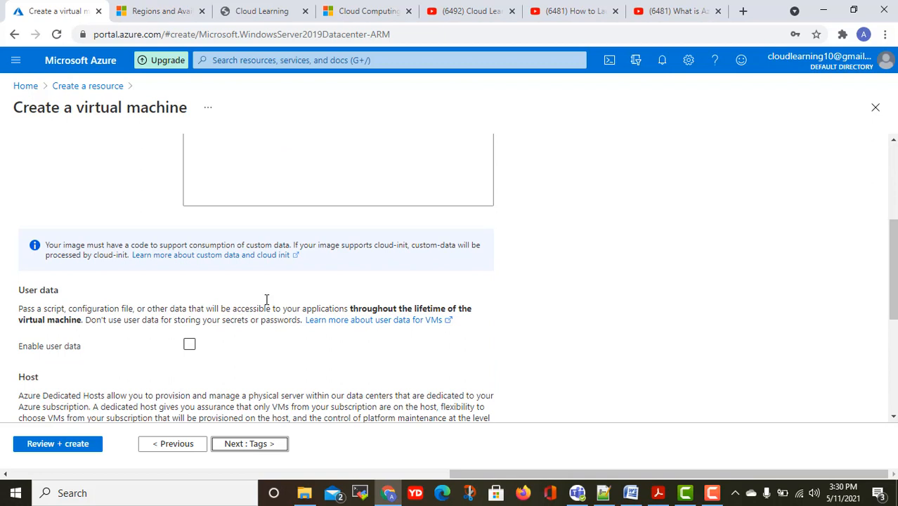
scroll(266, 299, "down", 2)
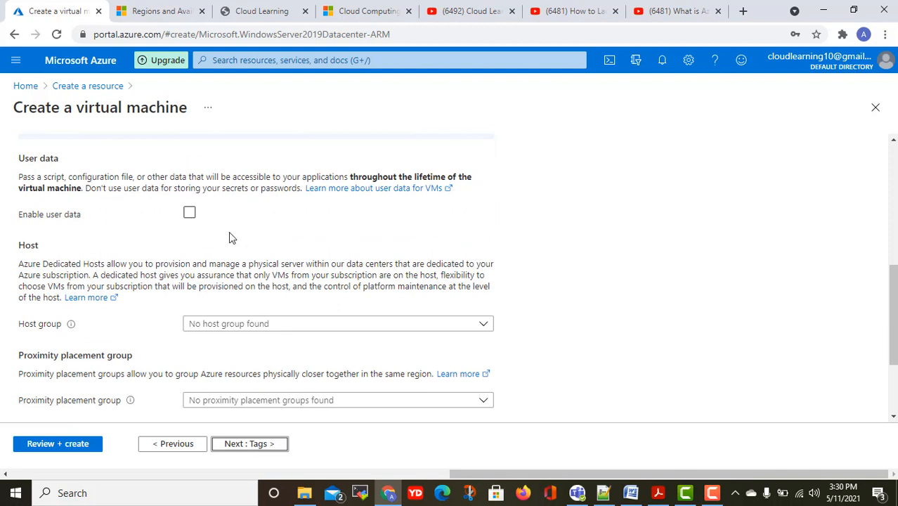
scroll(231, 237, "down", 2)
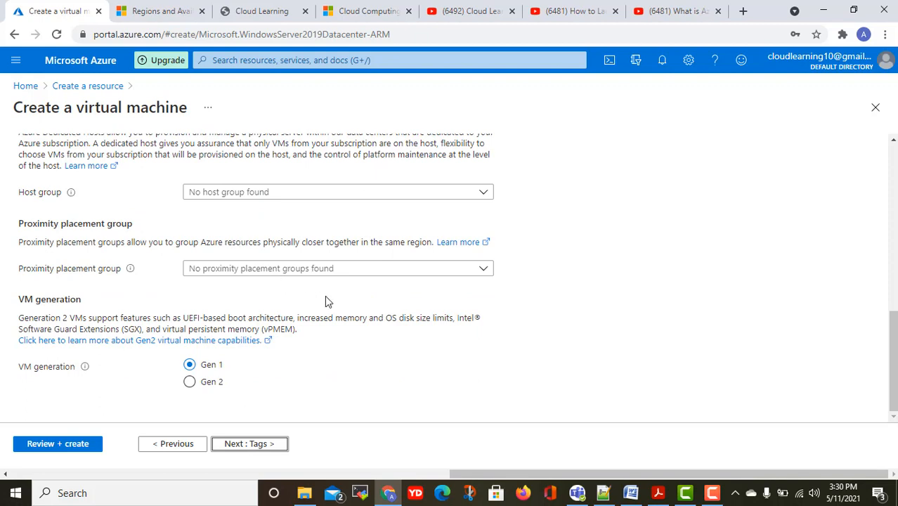
scroll(334, 303, "up", 2)
scroll(333, 302, "down", 1)
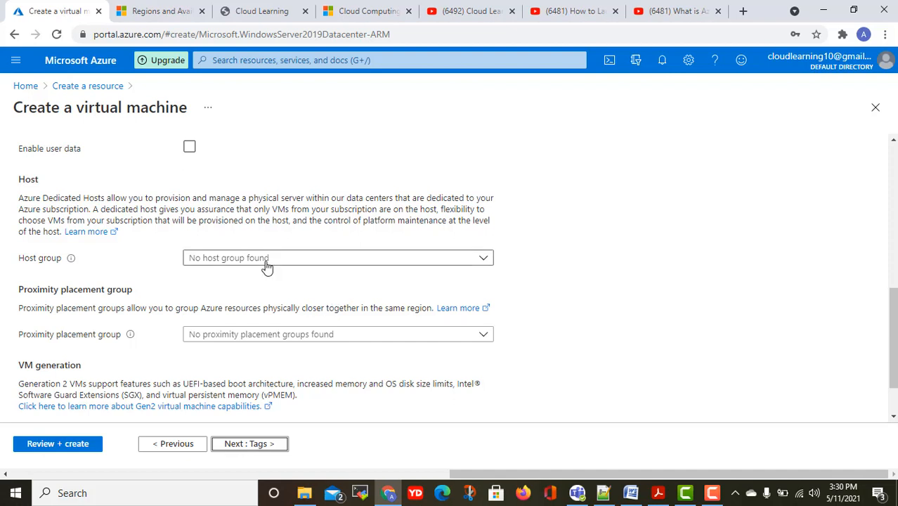
Leave the host group unset and continue to the Tags tab.
left_click(266, 261)
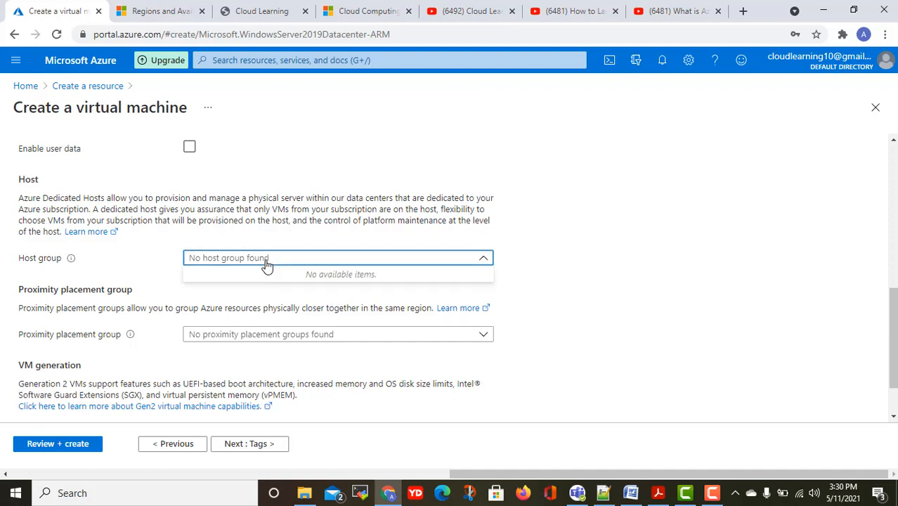
left_click(484, 258)
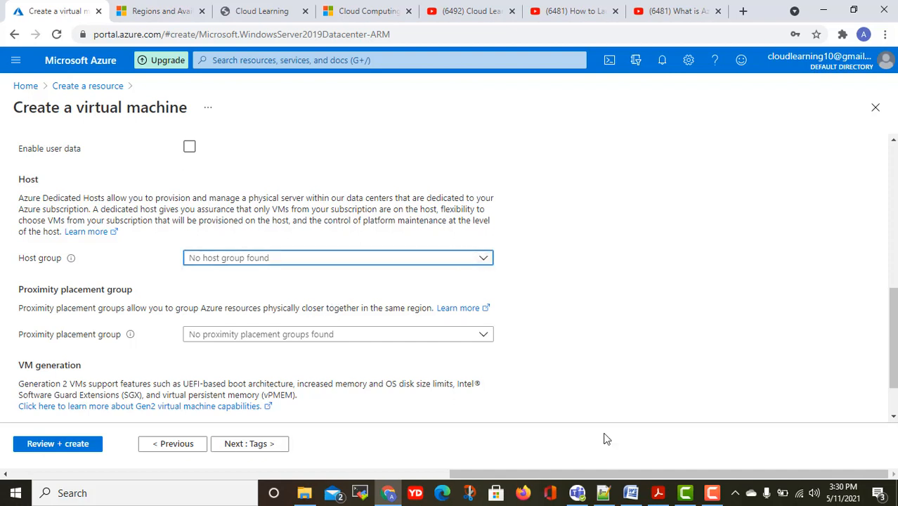
left_click(597, 296)
scroll(582, 309, "down", 1)
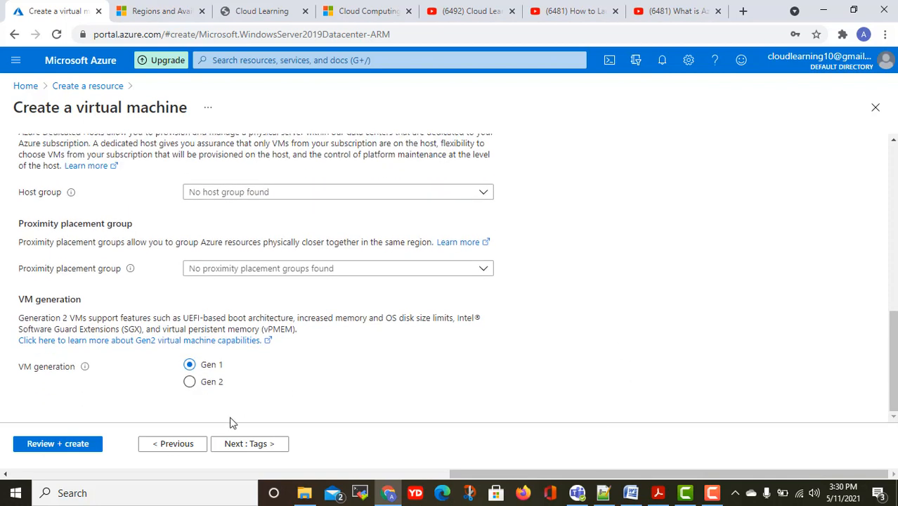
left_click(257, 447)
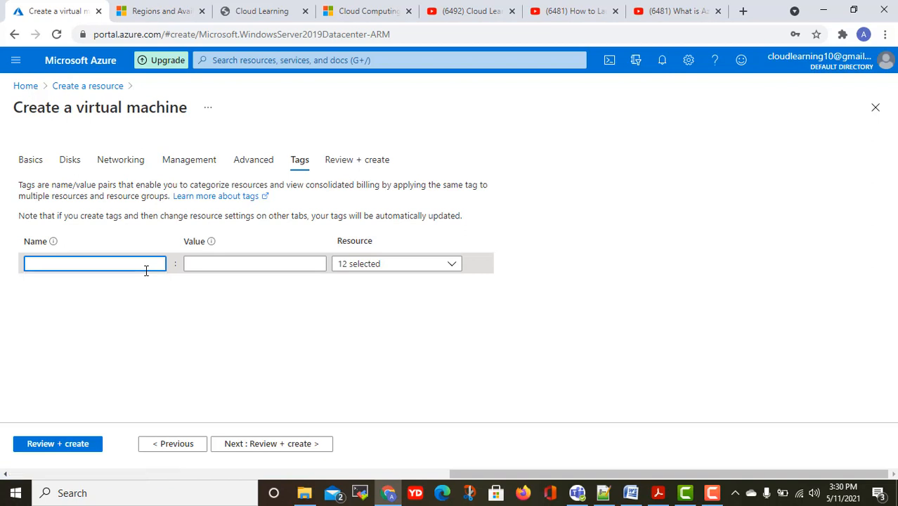
Add the tag Name = WindowsWebsiteServer.
type("am")
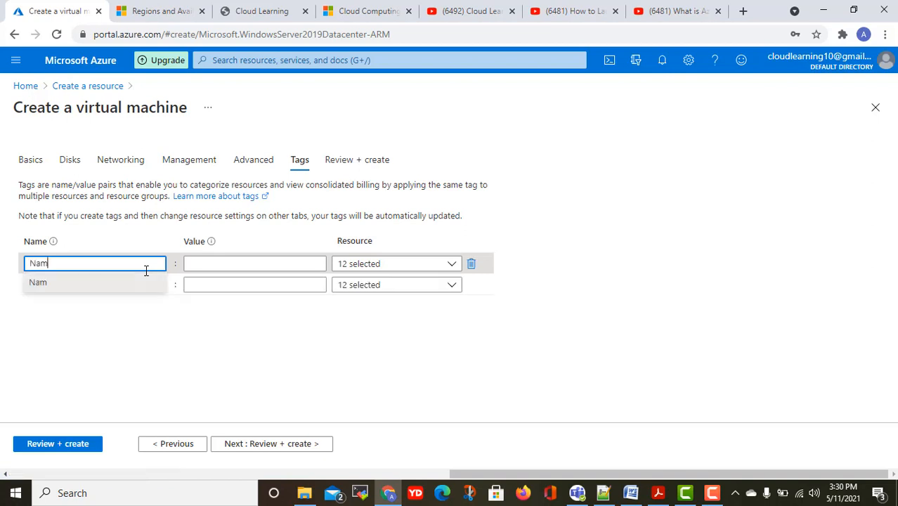
type("e")
key("Tab")
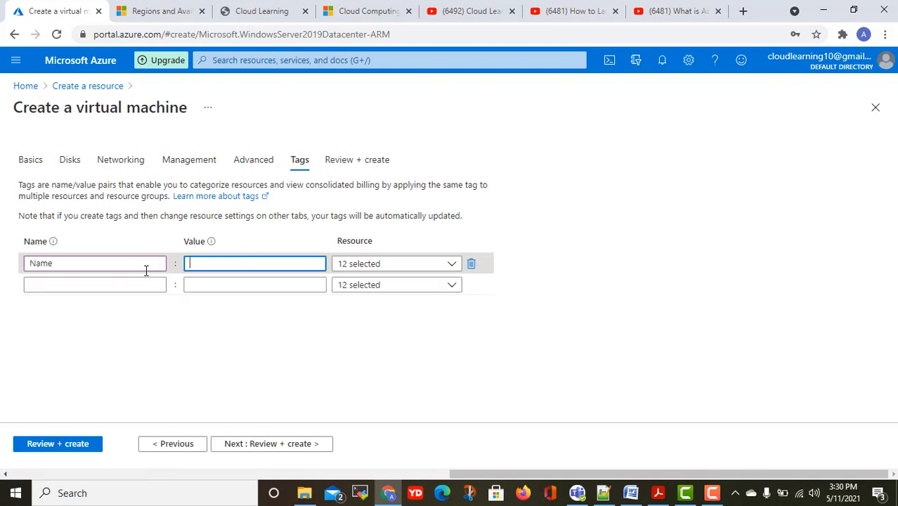
type("Windwo")
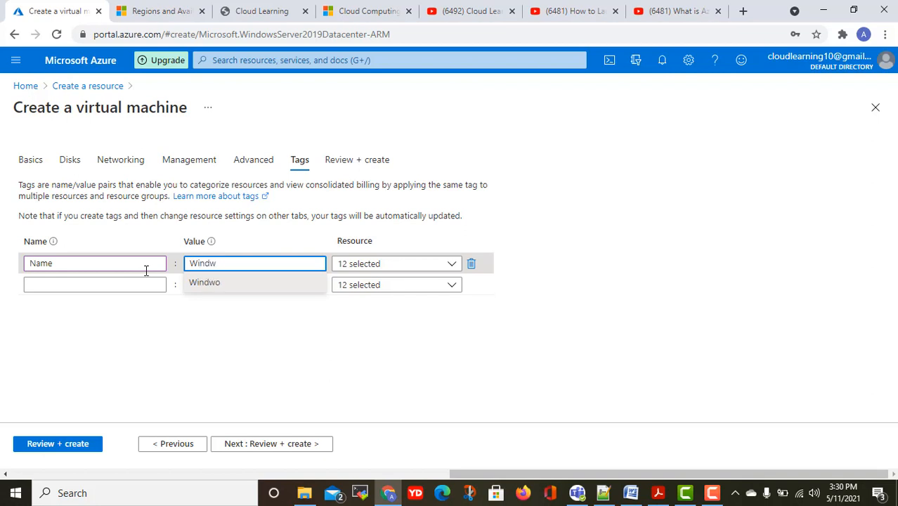
key("BackSpace")
type("owsWebsite")
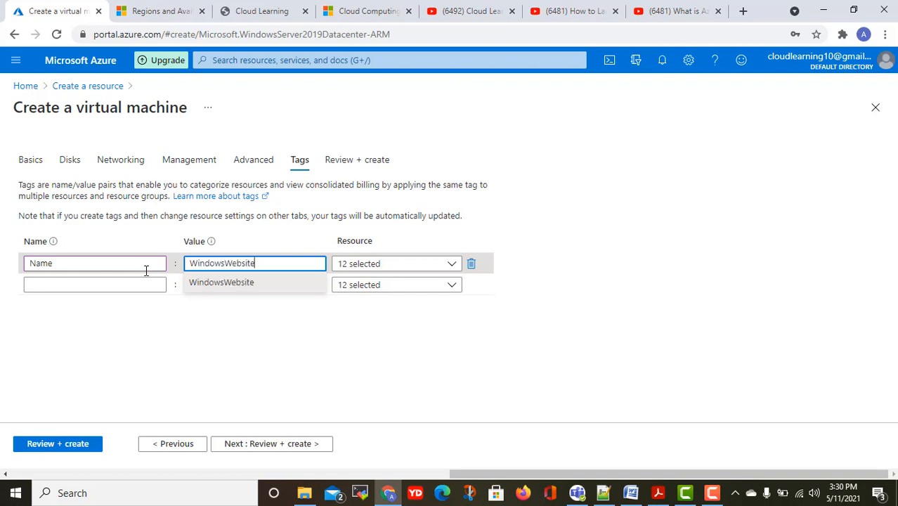
type("Server")
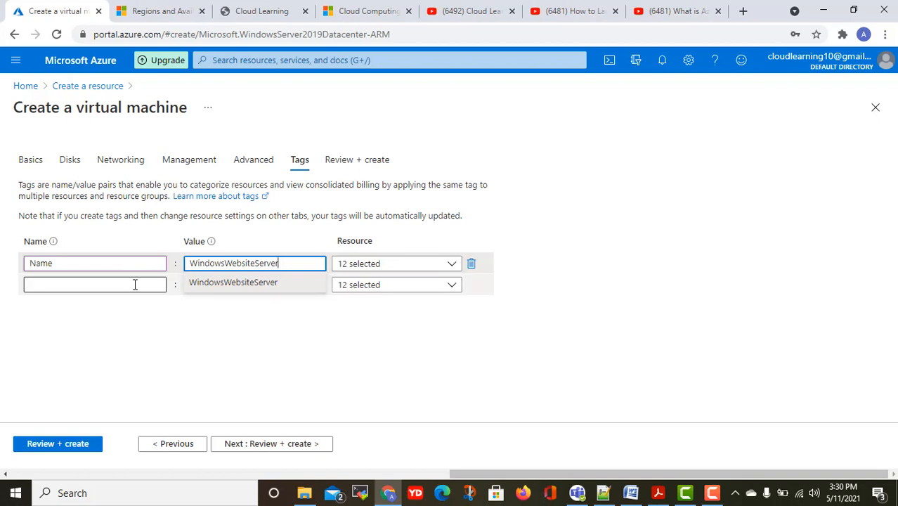
Add a Technical Contact tag with the contact's phone number, then proceed to Review + create.
left_click(135, 285)
type("Tec")
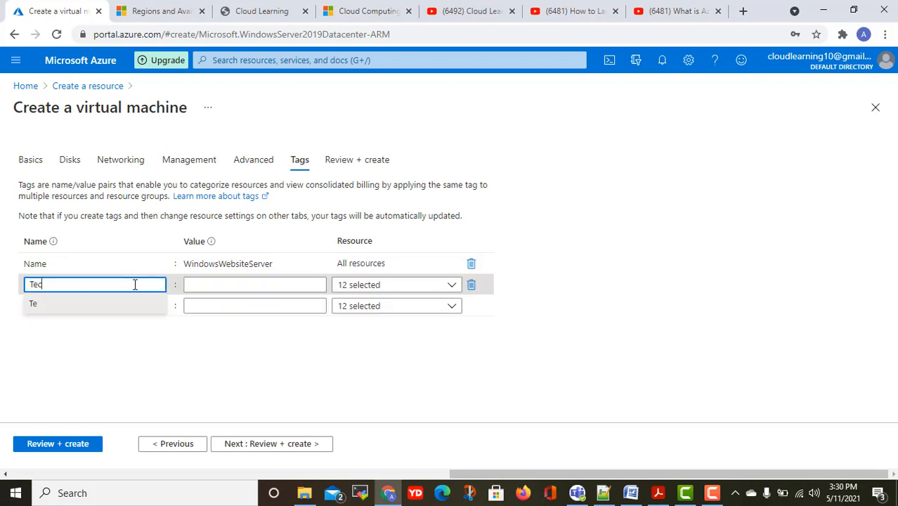
type("hnicla")
key("BackSpace")
key("BackSpace")
type("al Contact")
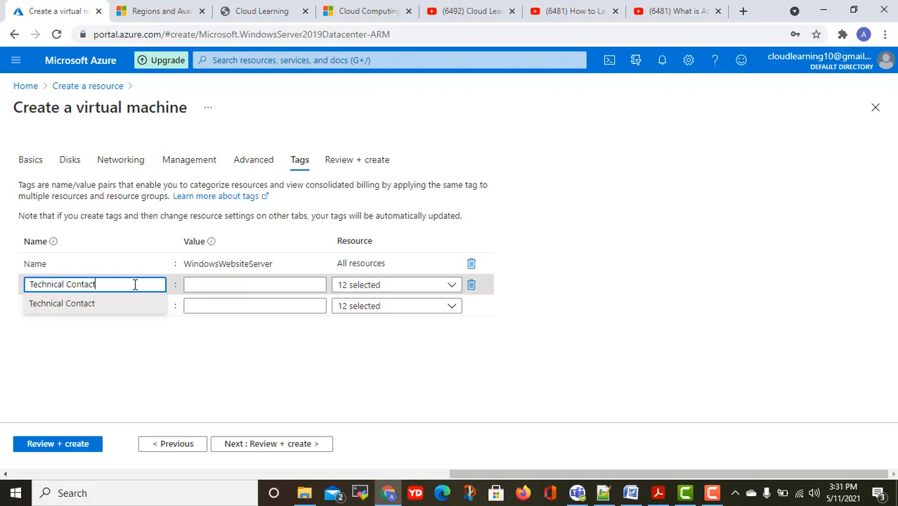
key("Tab")
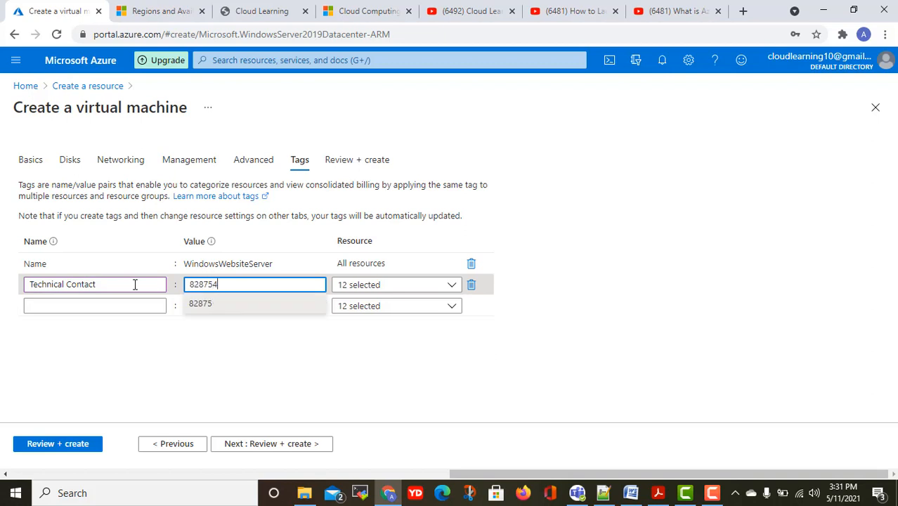
left_click(517, 261)
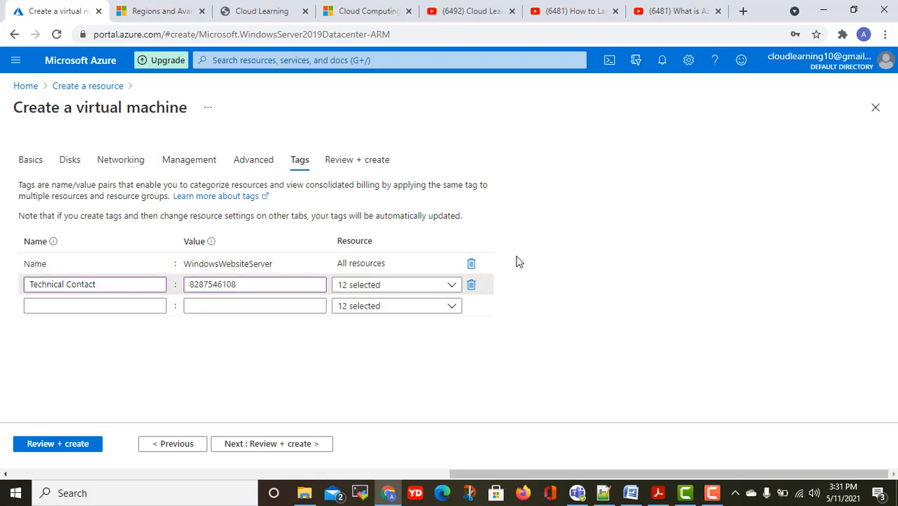
left_click(291, 448)
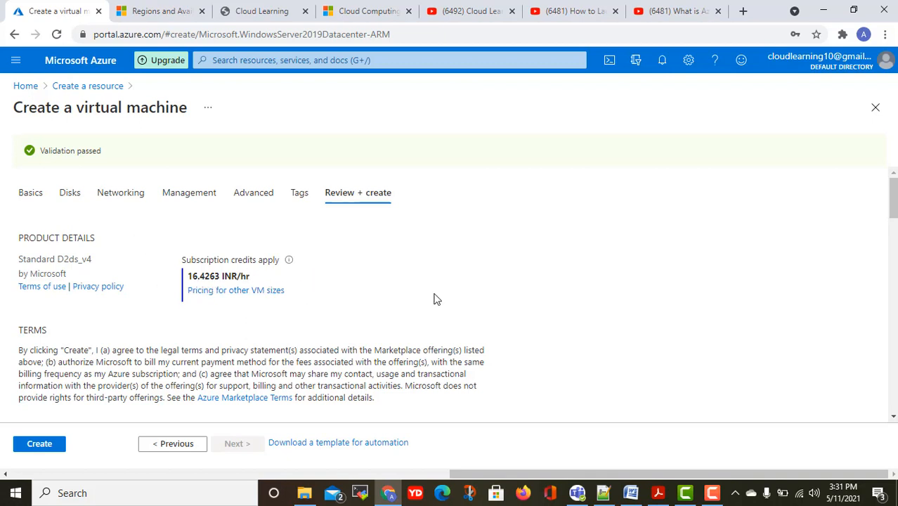
Check the validated summary's settings and tags, then create the Windows Server 2019 VM.
scroll(434, 299, "down", 10)
scroll(435, 299, "up", 10)
scroll(435, 299, "down", 3)
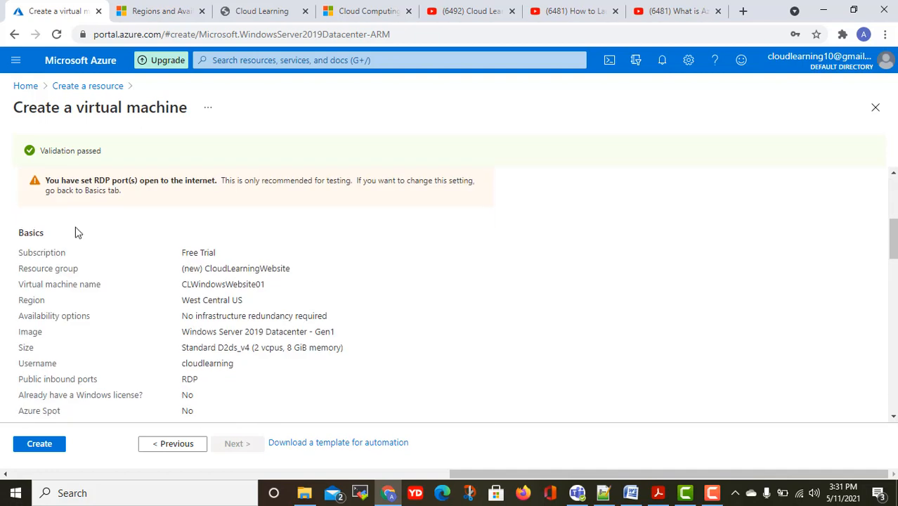
scroll(219, 252, "down", 1)
scroll(219, 252, "down", 2)
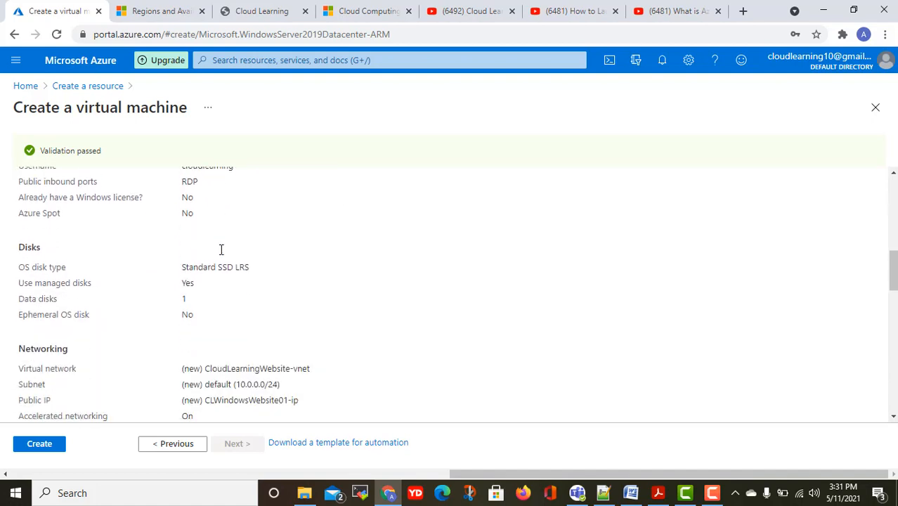
scroll(220, 253, "up", 4)
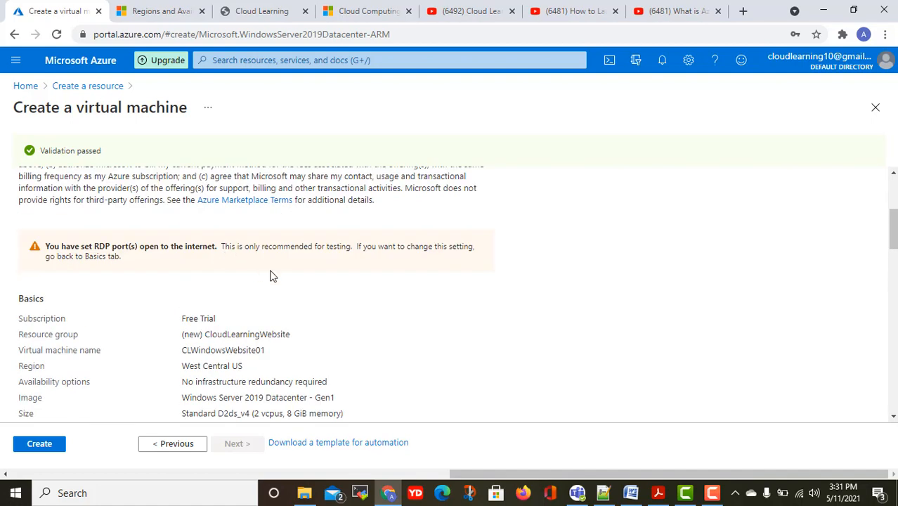
scroll(314, 255, "down", 3)
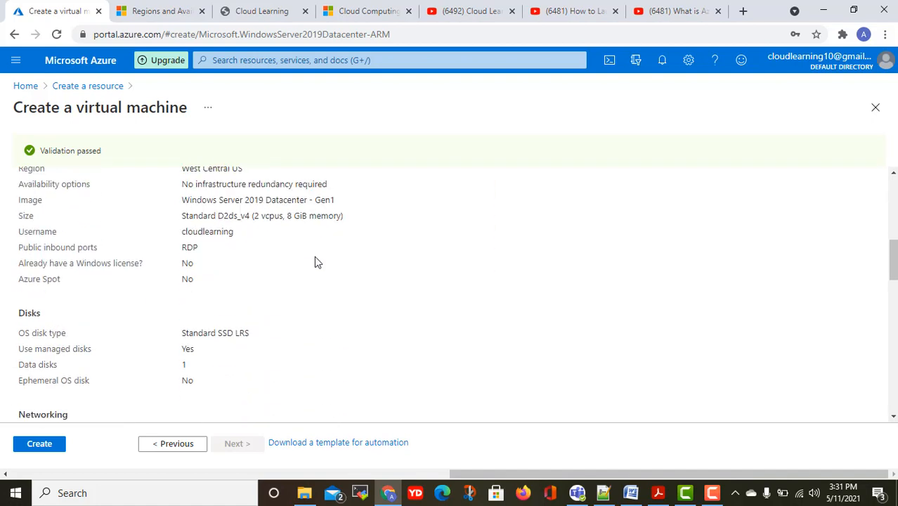
scroll(314, 255, "up", 1)
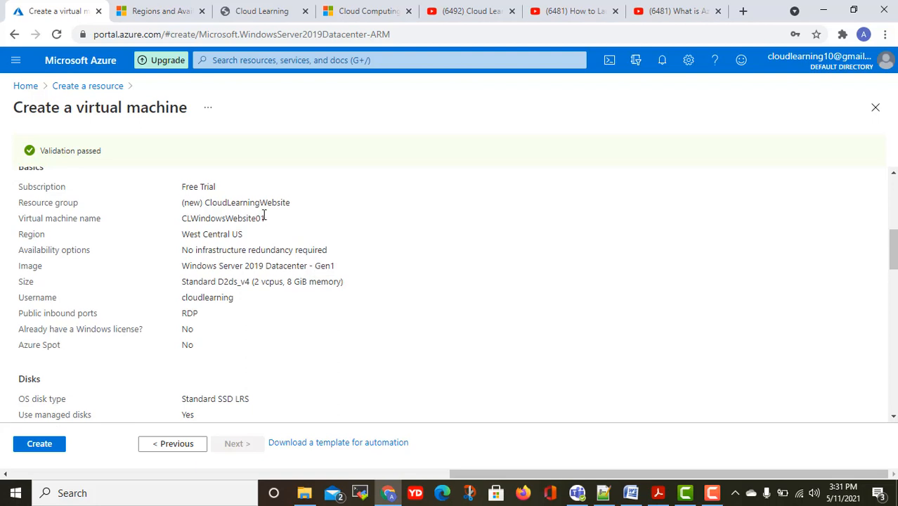
scroll(300, 279, "down", 2)
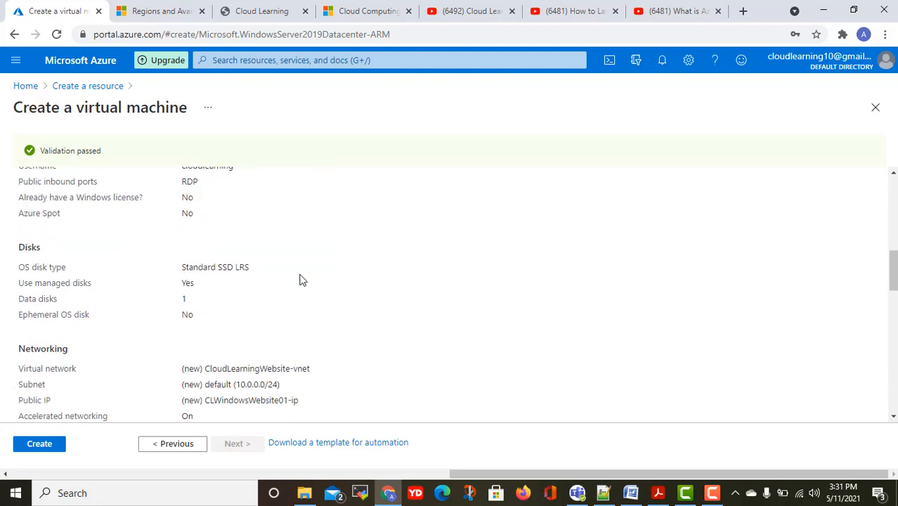
scroll(300, 279, "down", 5)
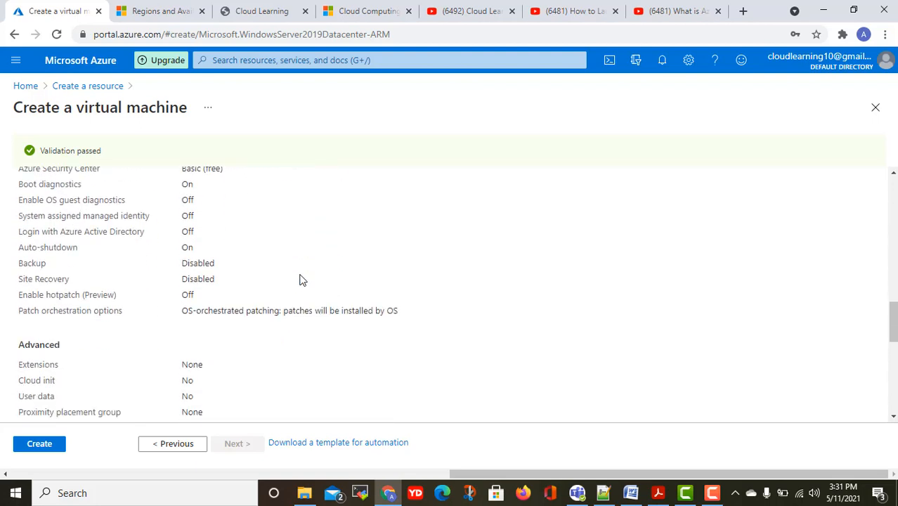
scroll(300, 279, "up", 4)
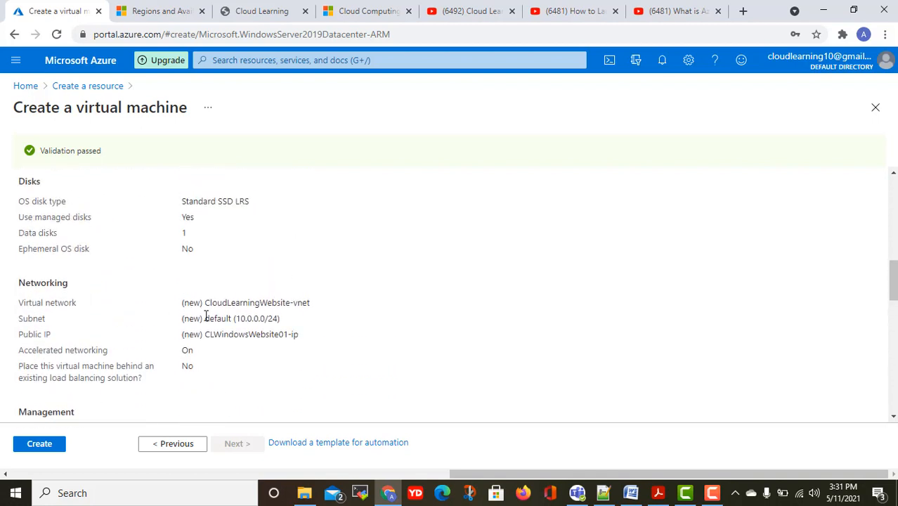
left_click_drag(253, 318, 283, 316)
scroll(299, 331, "down", 2)
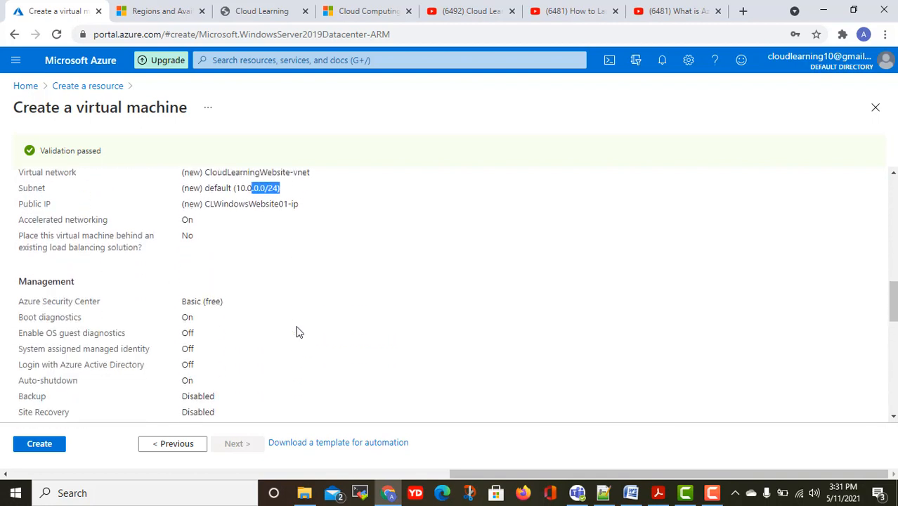
scroll(297, 331, "down", 1)
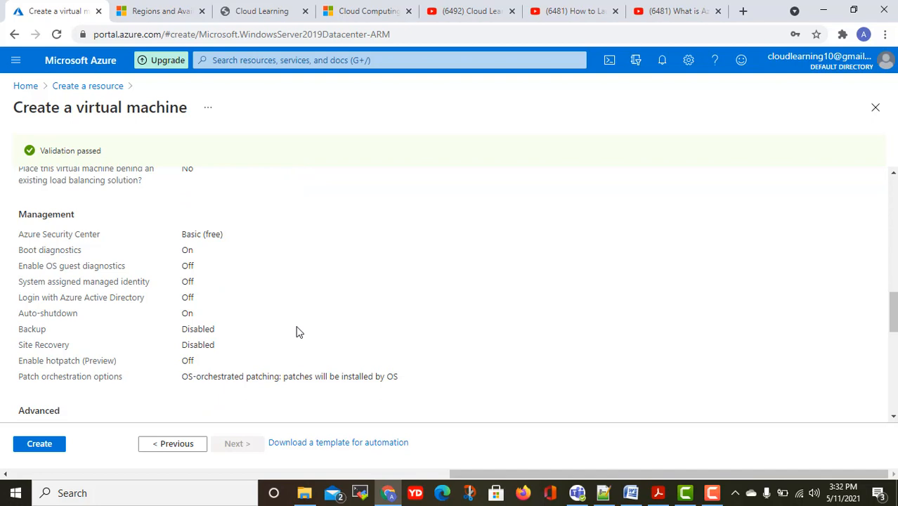
scroll(296, 331, "down", 4)
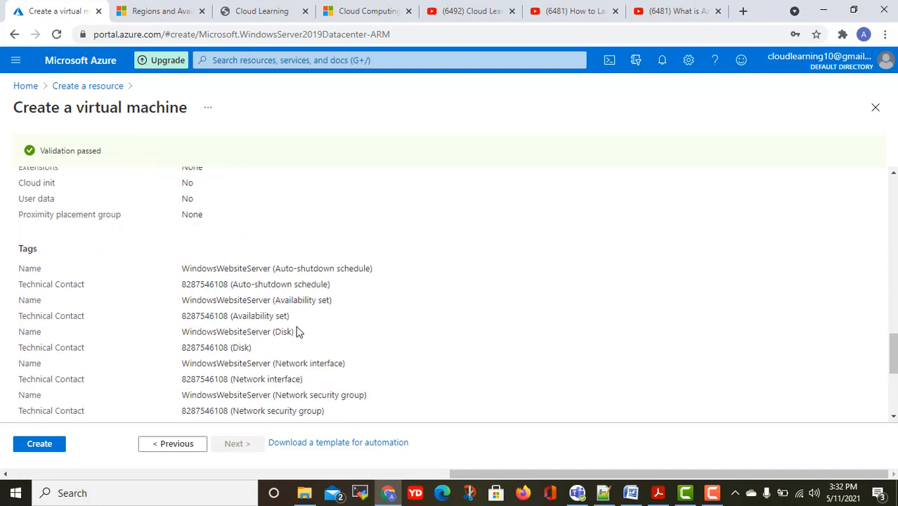
scroll(296, 331, "down", 2)
scroll(297, 332, "down", 2)
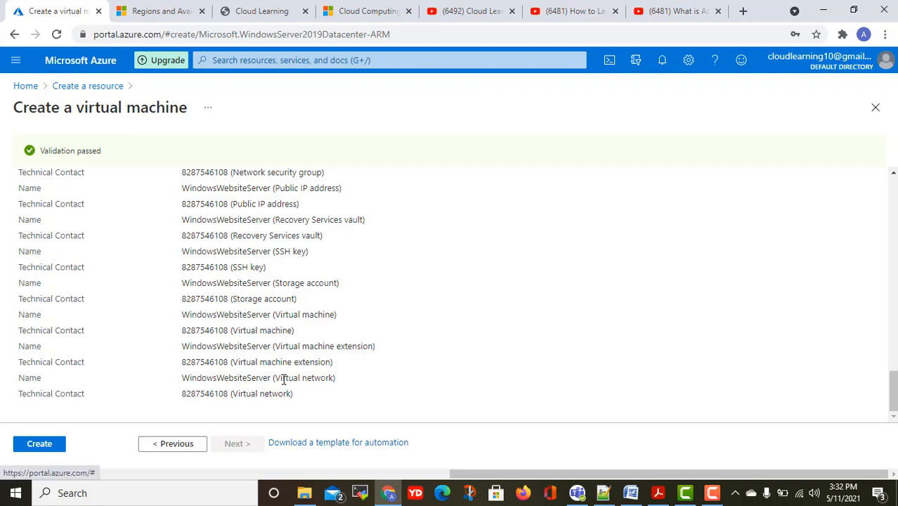
left_click(55, 449)
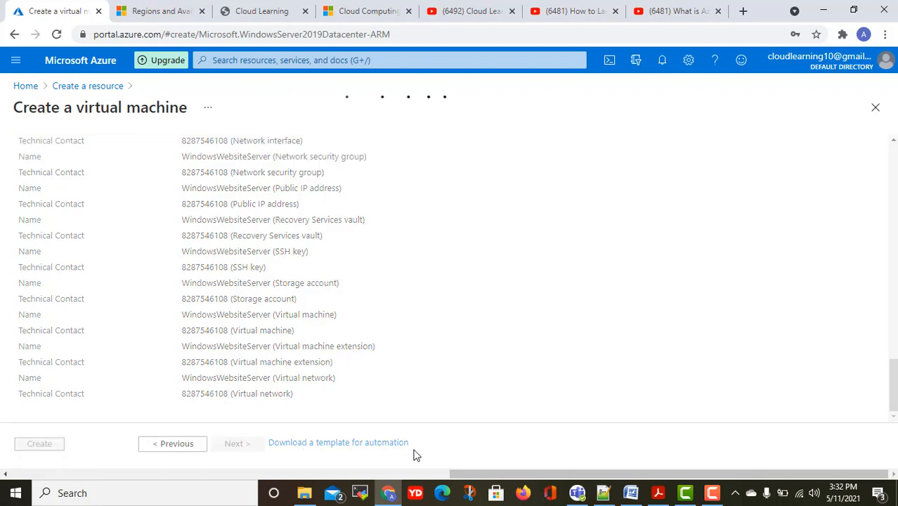
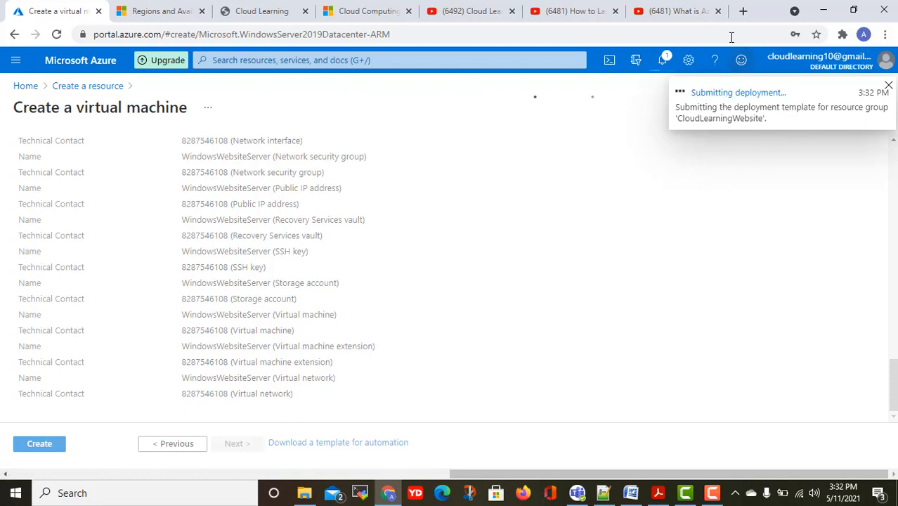
Open a new blank Chrome tab while the VM deployment keeps running.
left_click(744, 11)
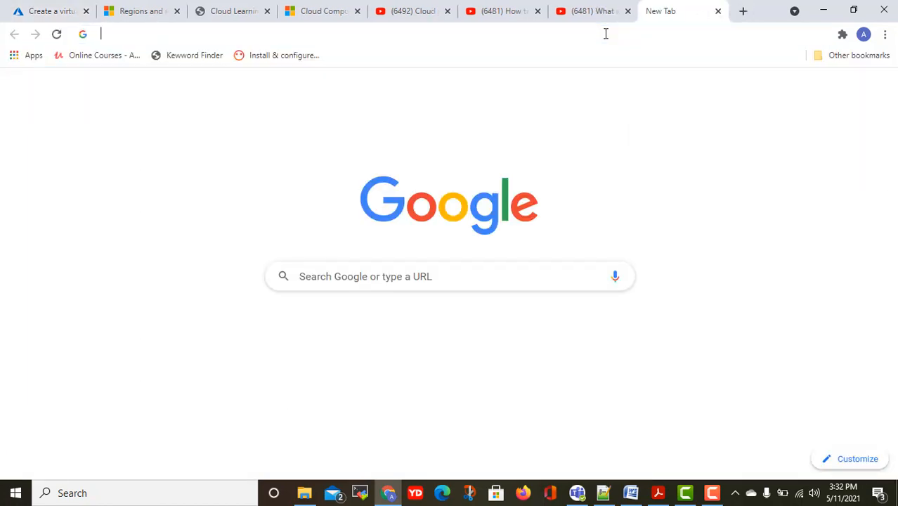
Load cloudlearning.graphy.com and browse its upcoming sessions section.
type("l")
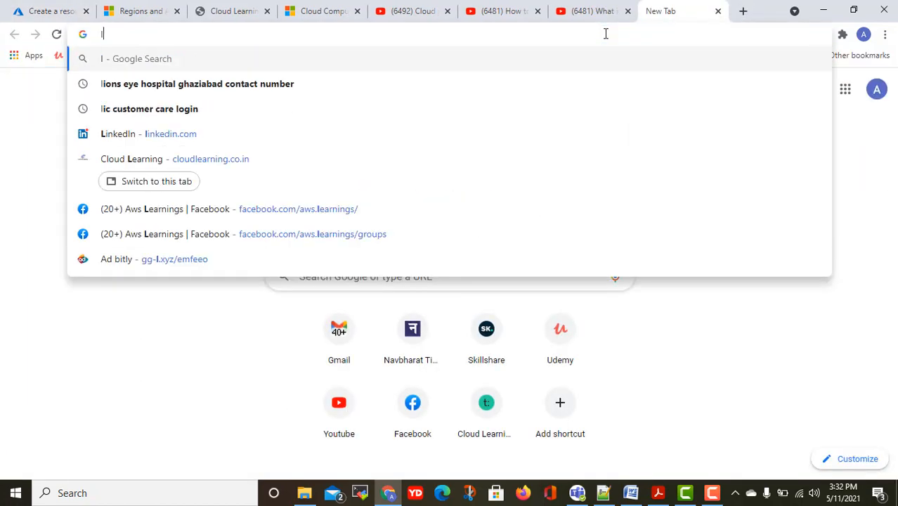
key("BackSpace")
type("cloudlearning.g")
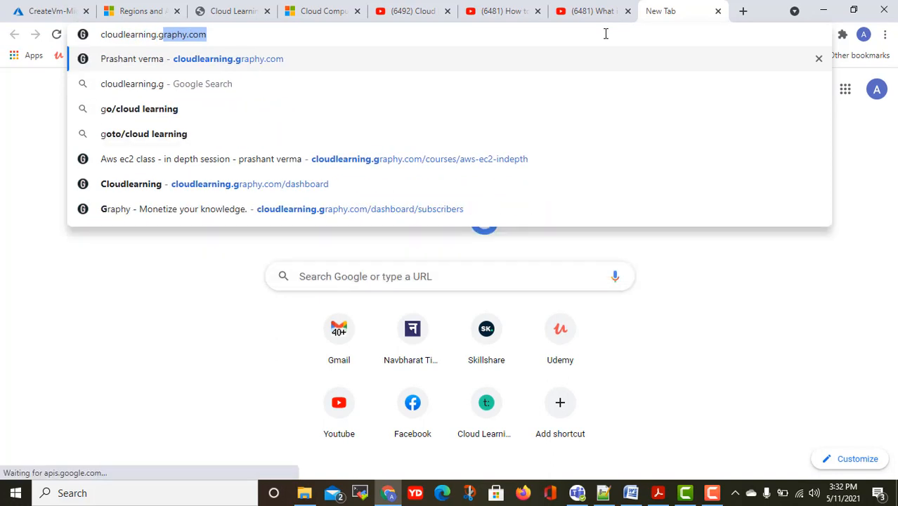
key("Return")
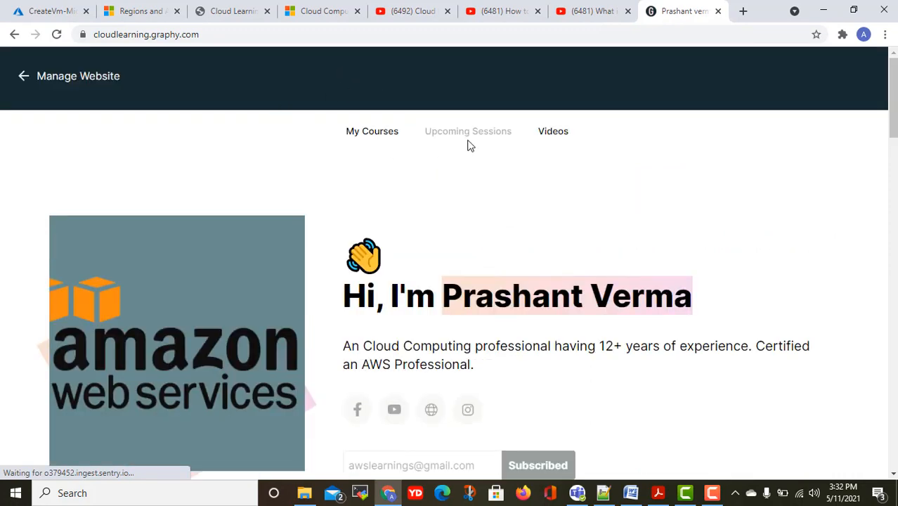
left_click(439, 157)
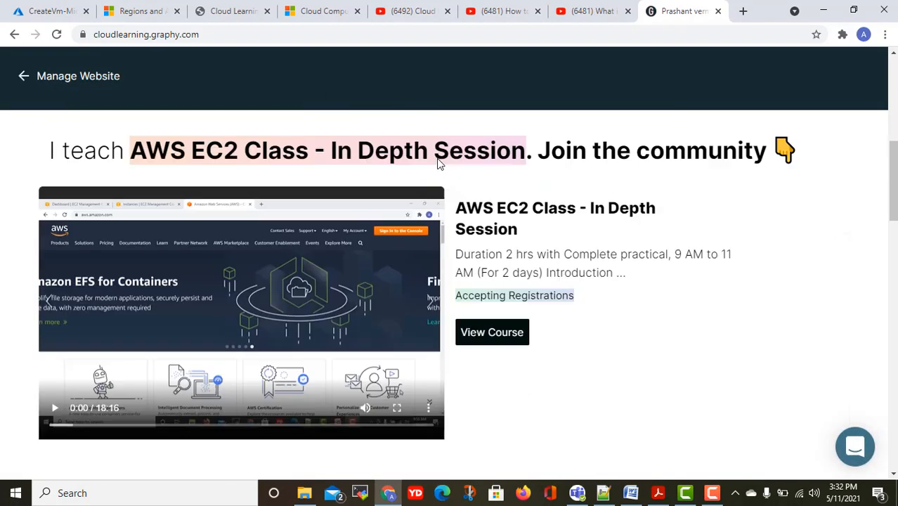
scroll(440, 163, "down", 1)
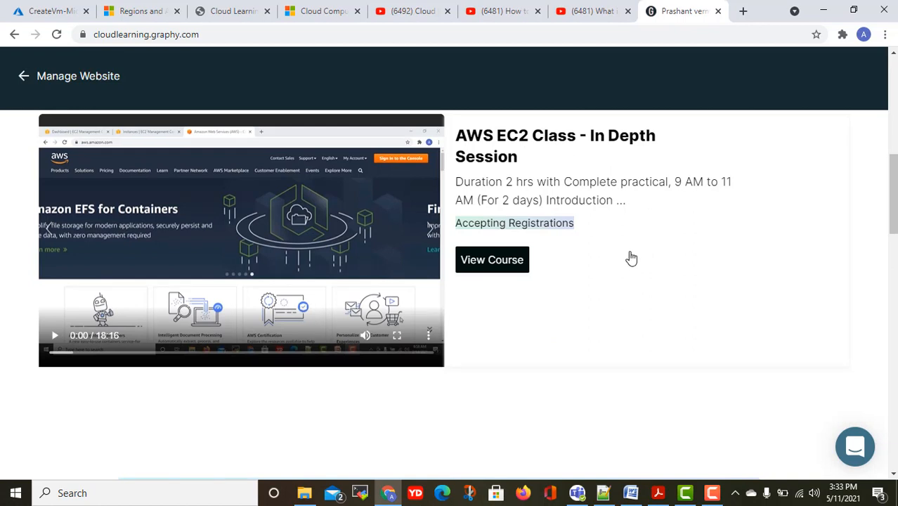
scroll(575, 262, "down", 2)
scroll(579, 264, "up", 2)
scroll(579, 264, "up", 1)
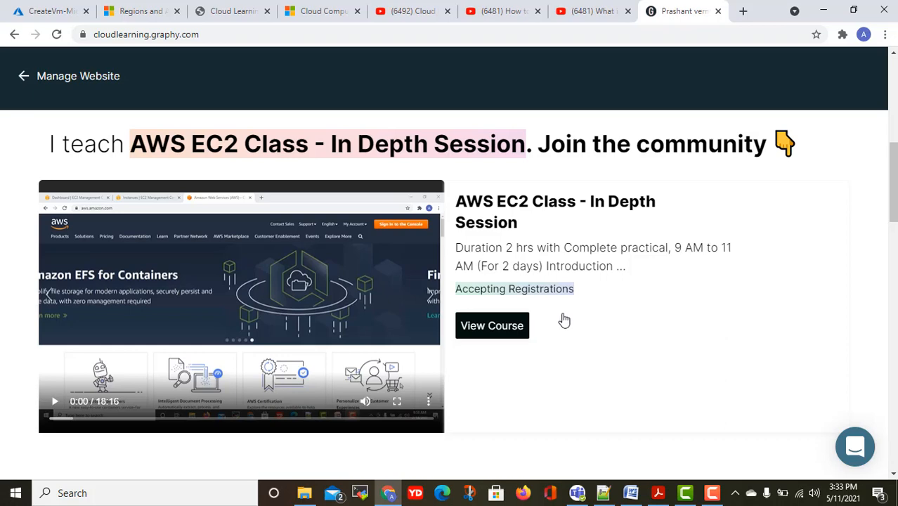
scroll(563, 319, "down", 12)
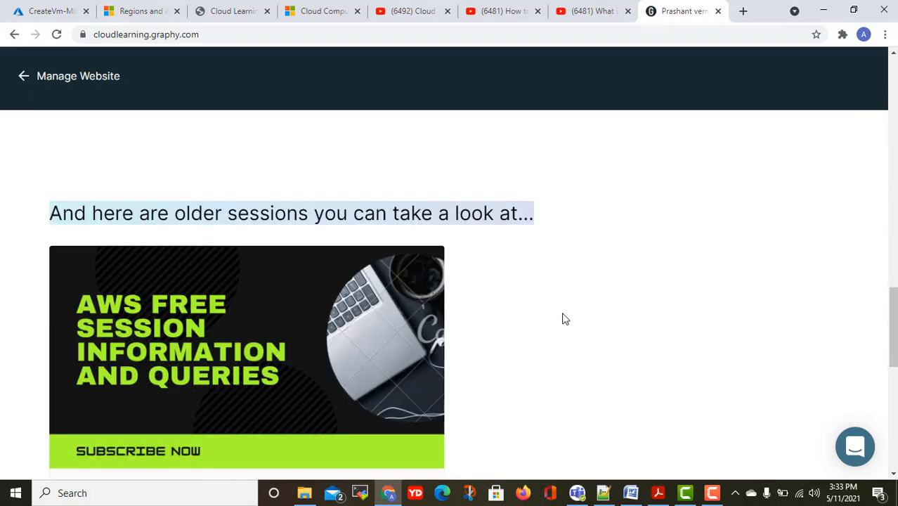
scroll(563, 320, "down", 4)
scroll(549, 307, "up", 5)
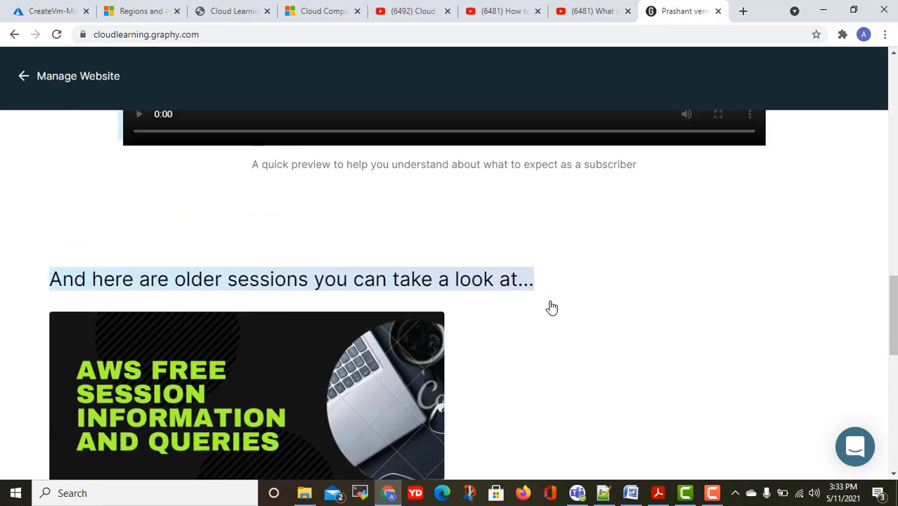
scroll(318, 324, "down", 3)
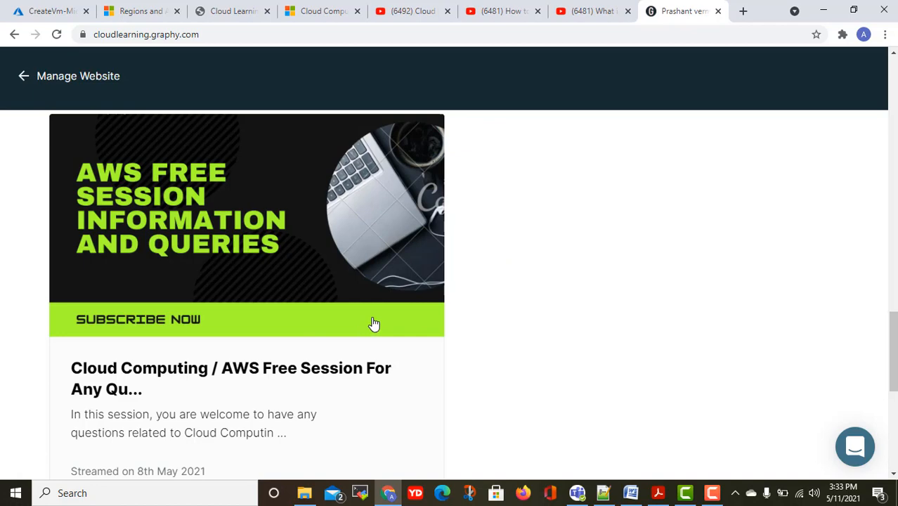
scroll(567, 303, "up", 10)
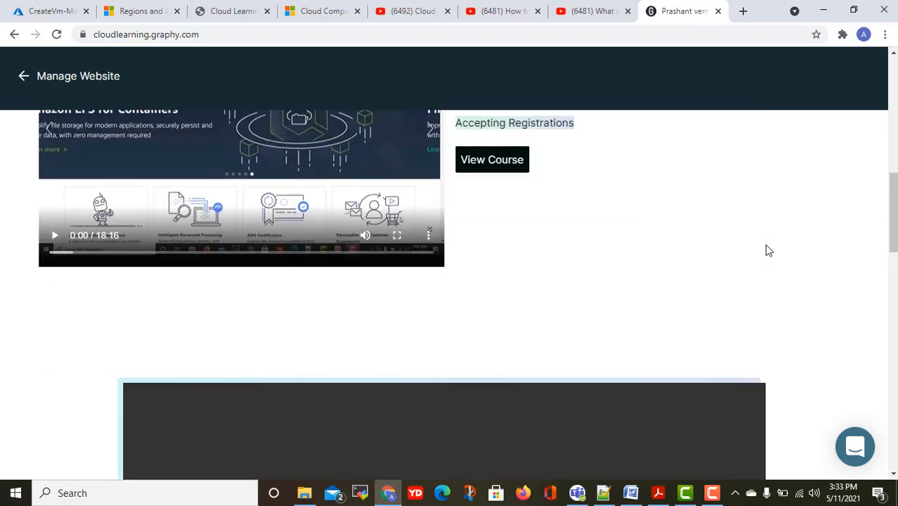
scroll(768, 251, "up", 3)
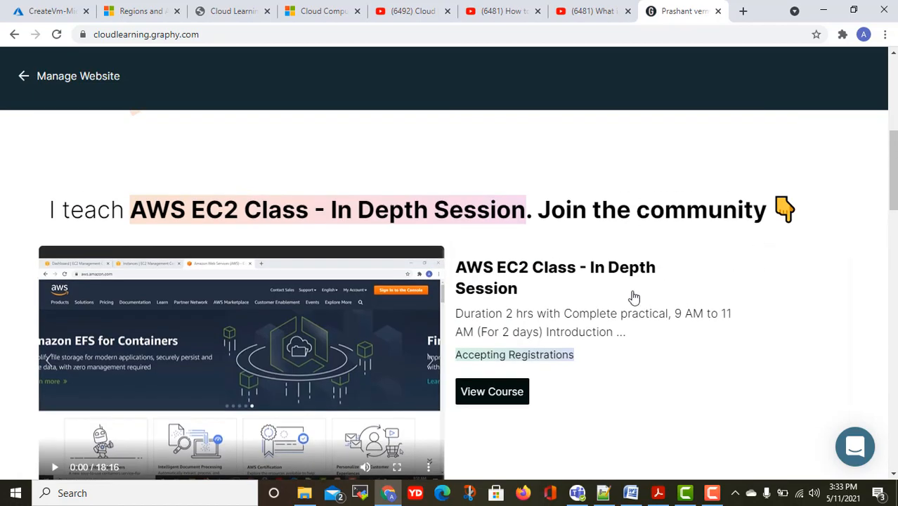
Open the AWS EC2 Class - In Depth Session course and review its EC2 and EBS outline.
left_click(508, 399)
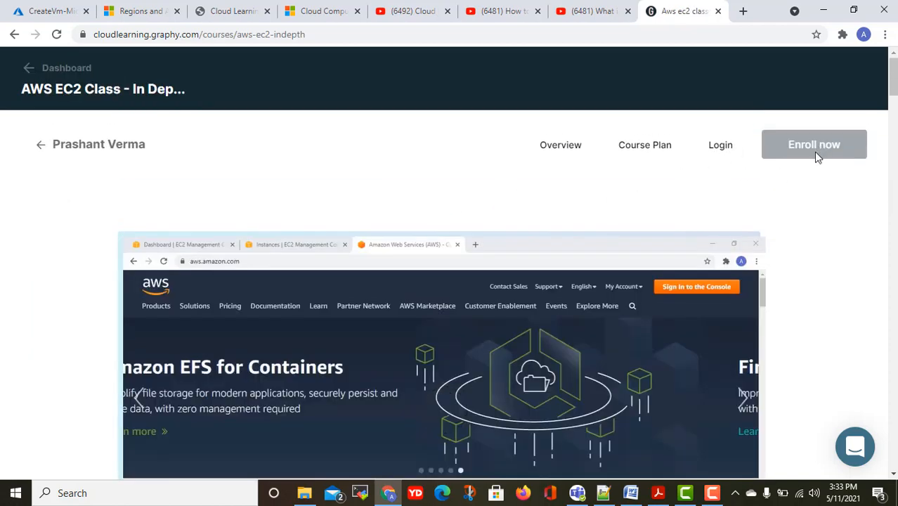
scroll(796, 222, "down", 3)
scroll(796, 222, "down", 5)
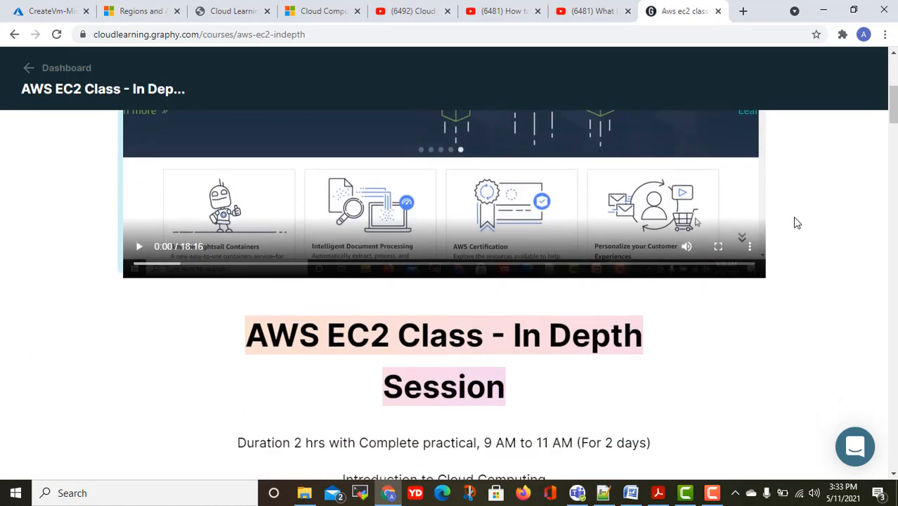
scroll(710, 256, "down", 1)
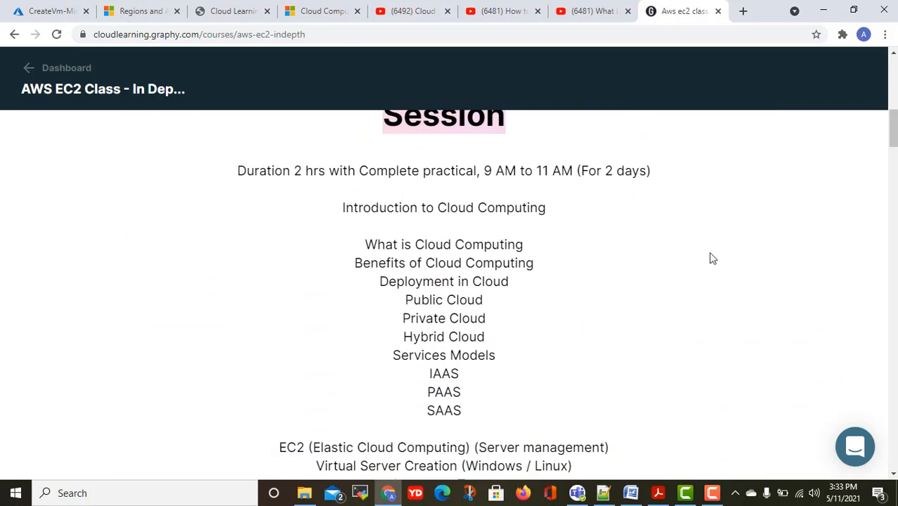
scroll(595, 285, "up", 1)
scroll(562, 306, "down", 2)
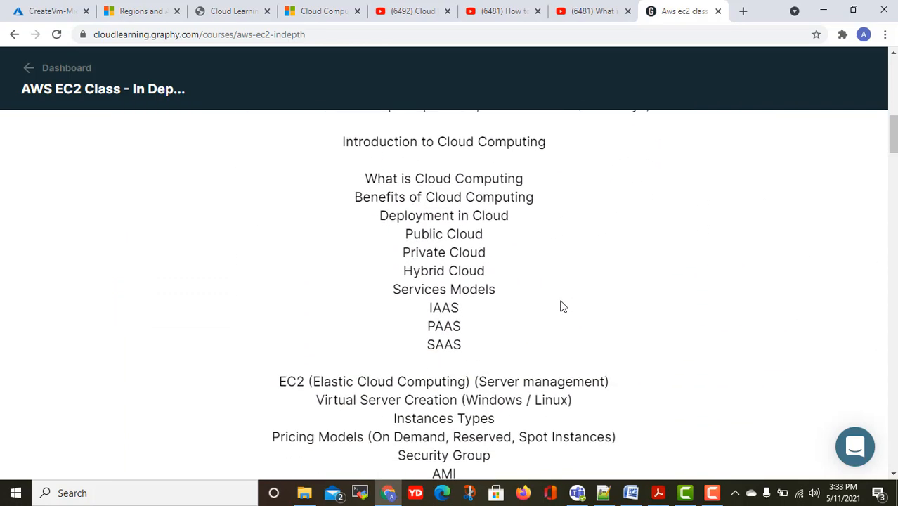
scroll(491, 291, "down", 3)
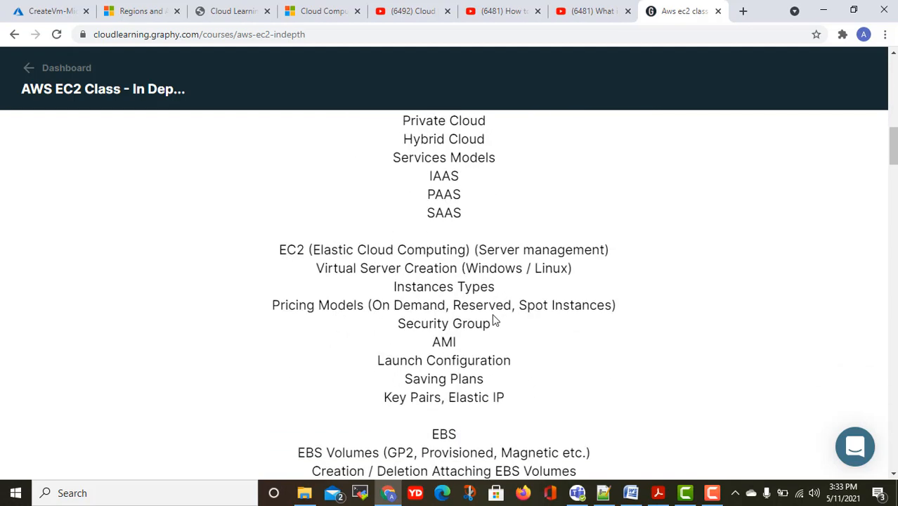
scroll(496, 320, "down", 1)
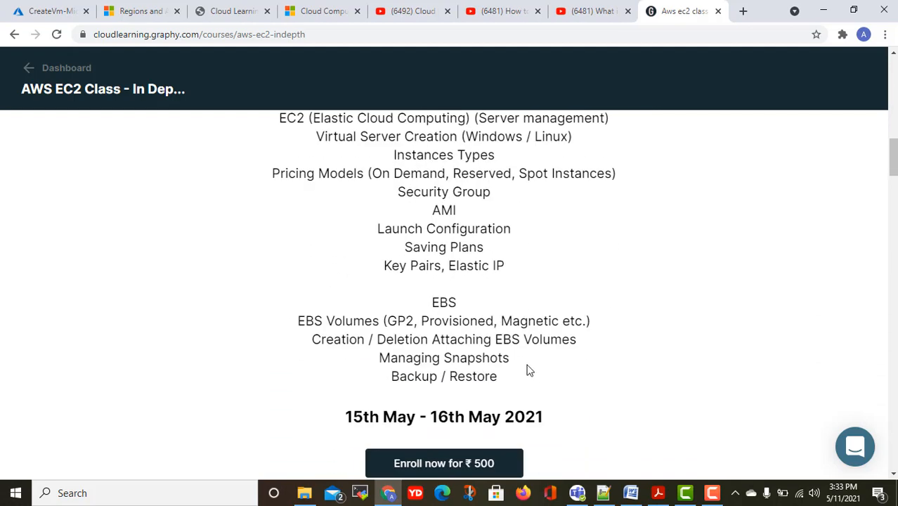
left_click_drag(527, 370, 491, 311)
left_click(489, 281)
left_click_drag(517, 279, 331, 125)
scroll(413, 185, "up", 3)
scroll(413, 184, "up", 1)
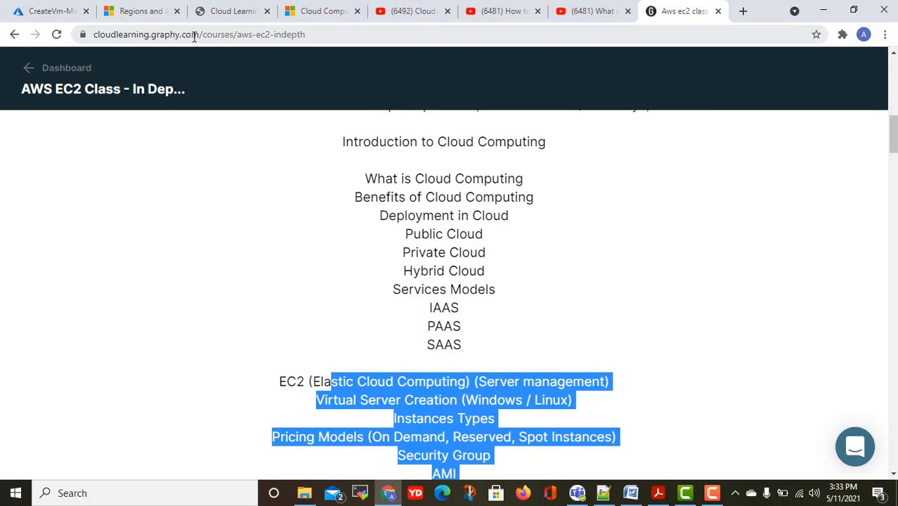
scroll(567, 195, "up", 8)
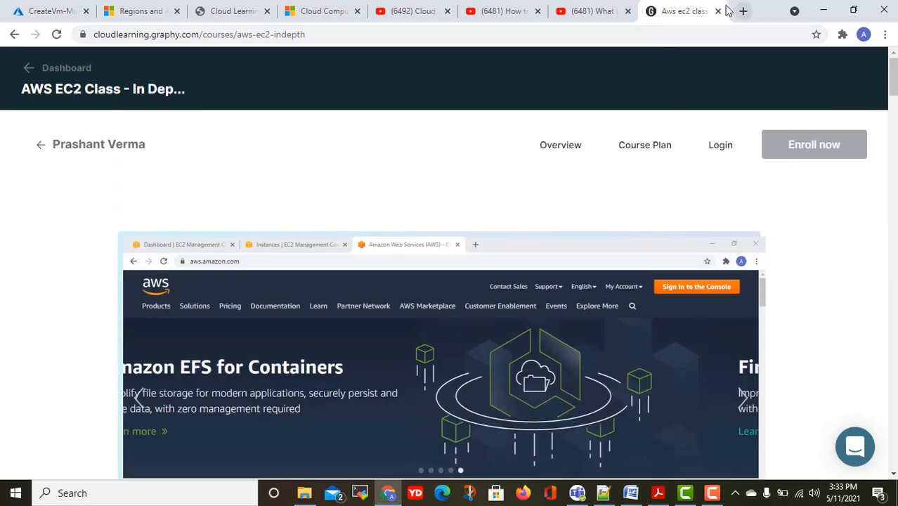
Close the course tab, widen the deployment's Type column, and open Azure Home in a new tab.
left_click(718, 12)
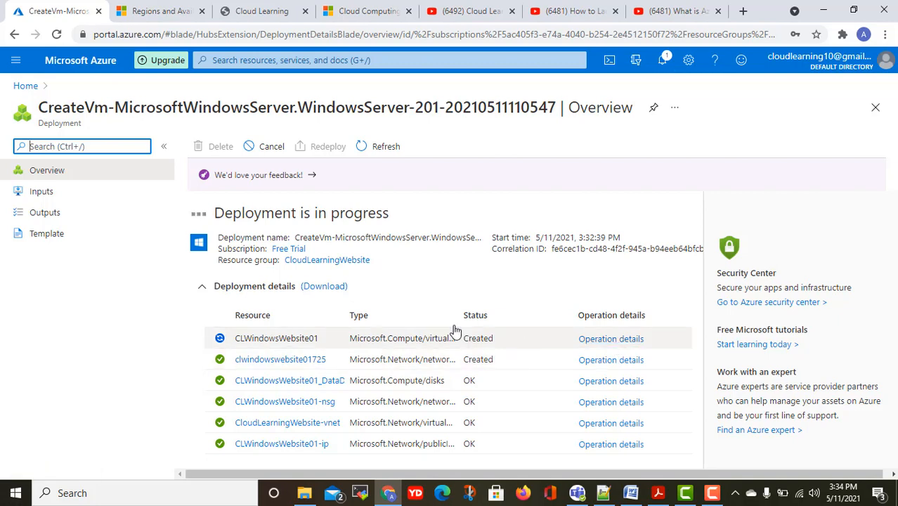
left_click_drag(470, 324, 531, 318)
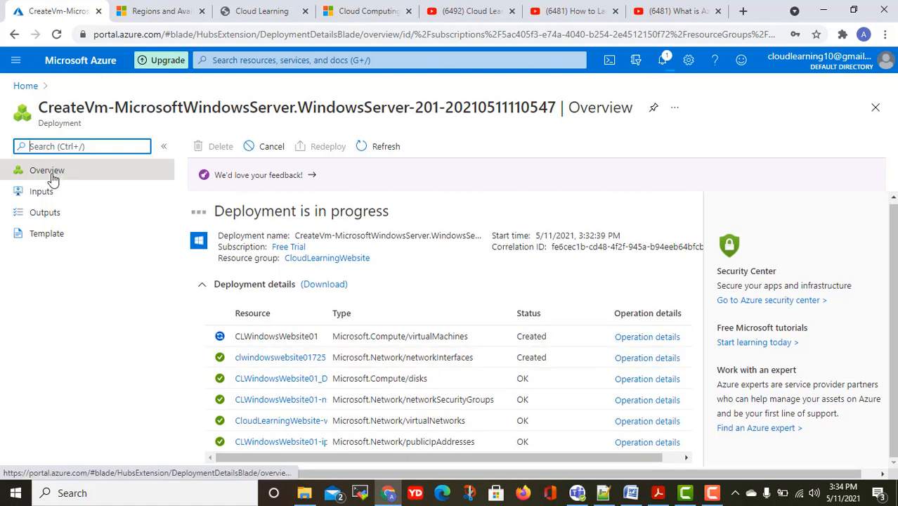
right_click(27, 87)
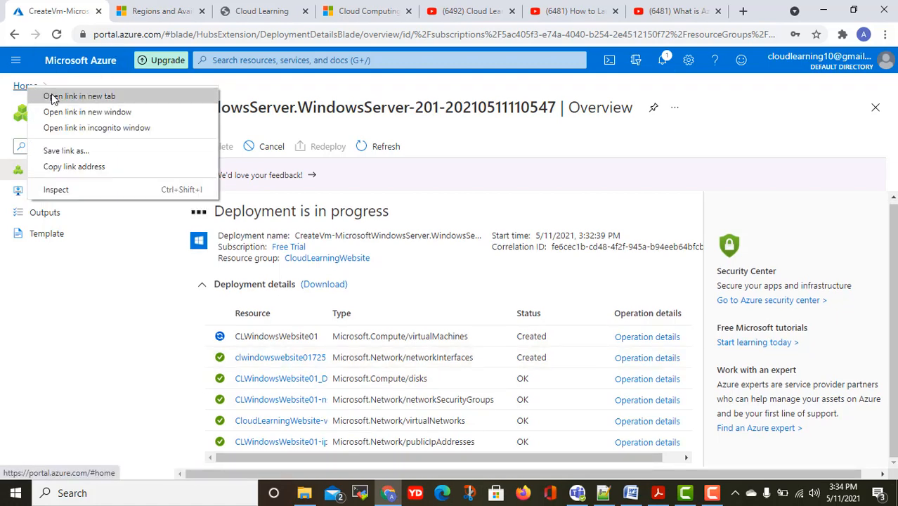
left_click(56, 94)
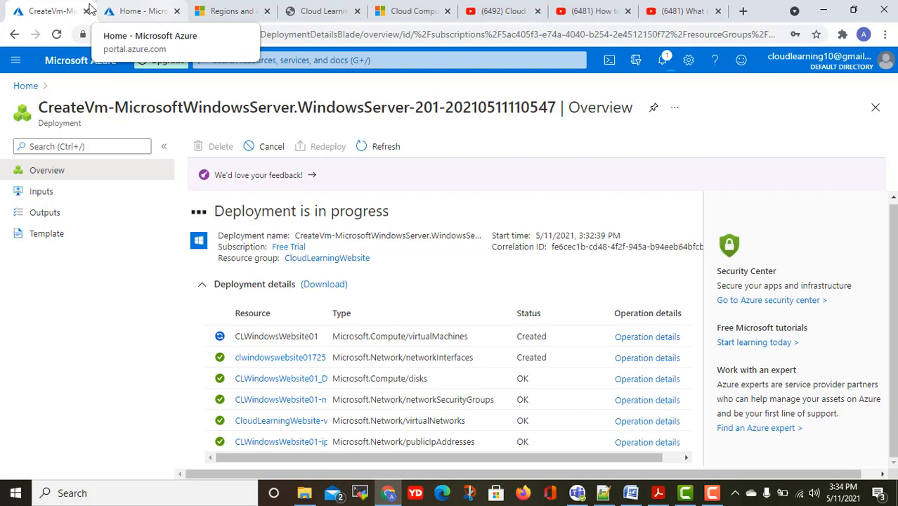
On the Home tab, replace the contact email's name part with a new one and update it.
left_click(134, 11)
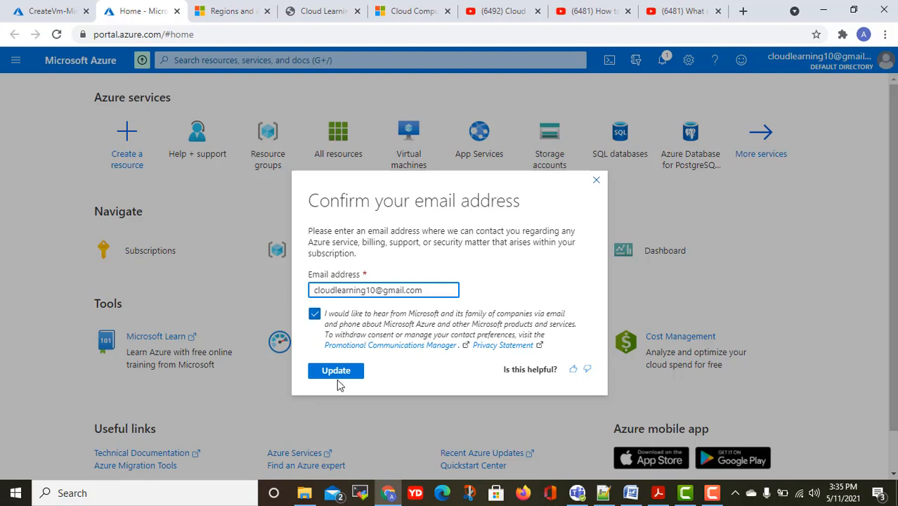
left_click_drag(375, 284, 317, 286)
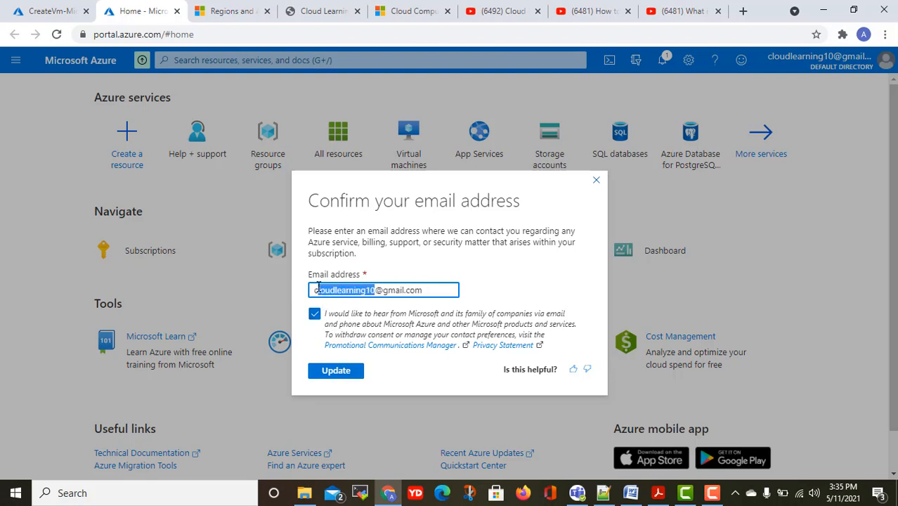
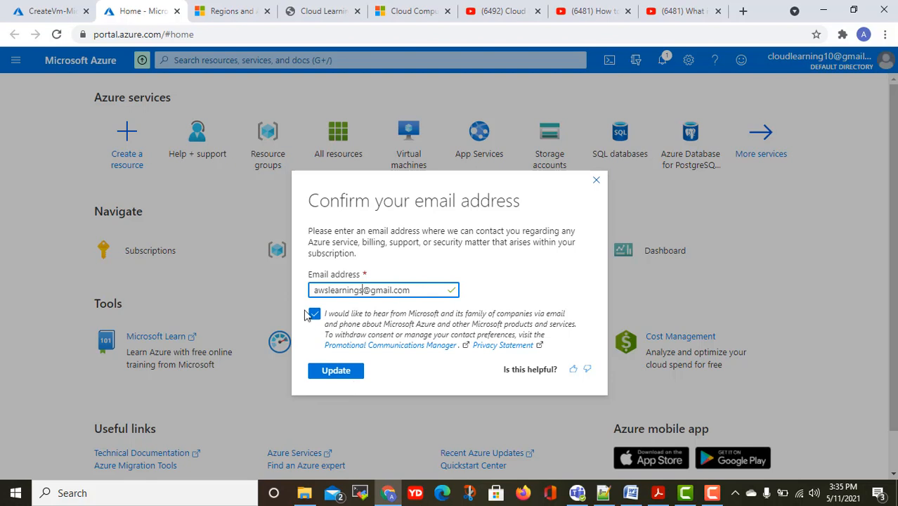
left_click(344, 374)
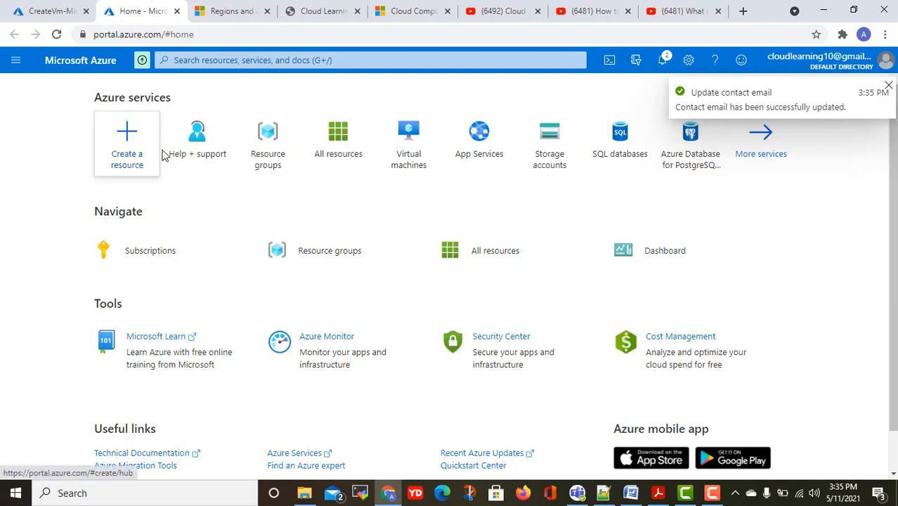
Open Resource groups, then the CloudLearningWebsite group's Activity log.
left_click(267, 155)
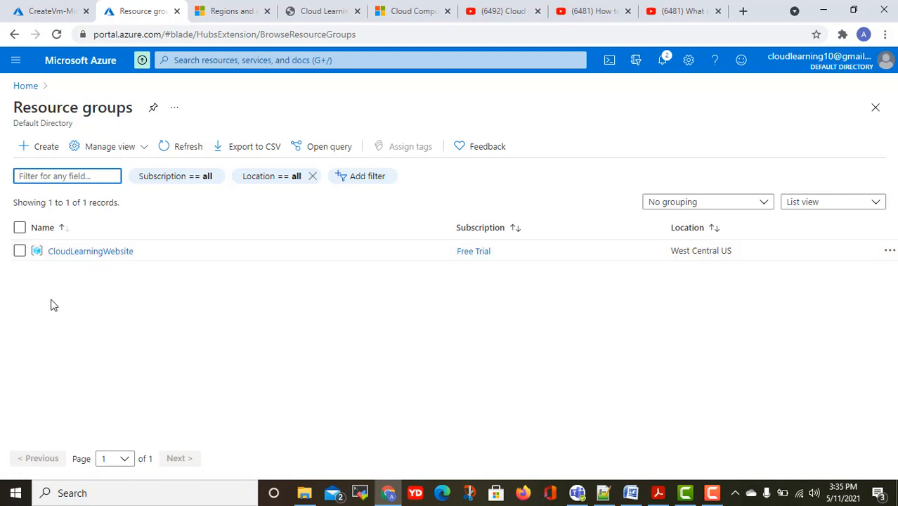
left_click(112, 253)
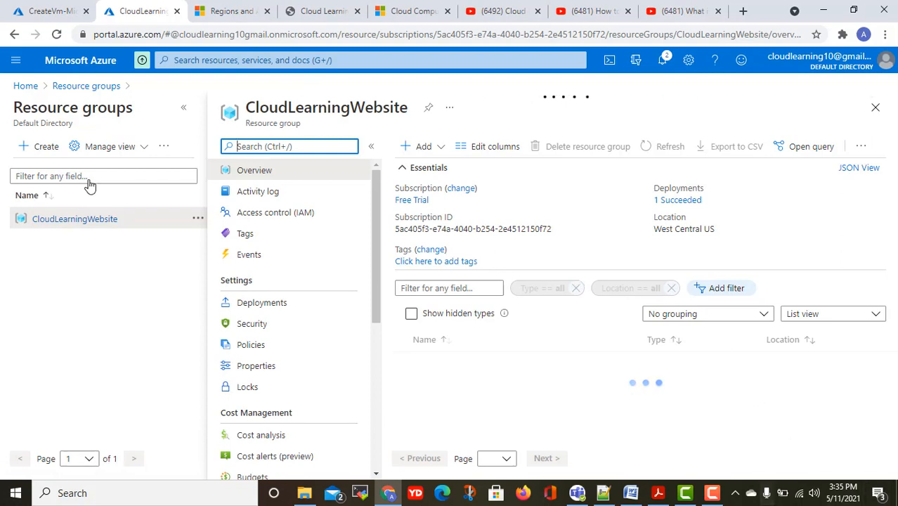
left_click(269, 198)
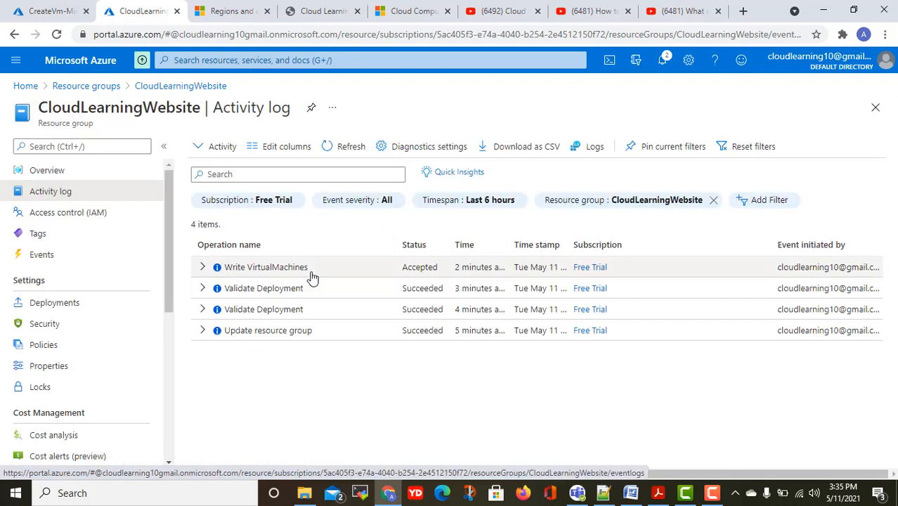
Inspect the Write VirtualMachines operation and Deployments, then tick CloudLearningWebsite in Resource groups.
left_click(202, 268)
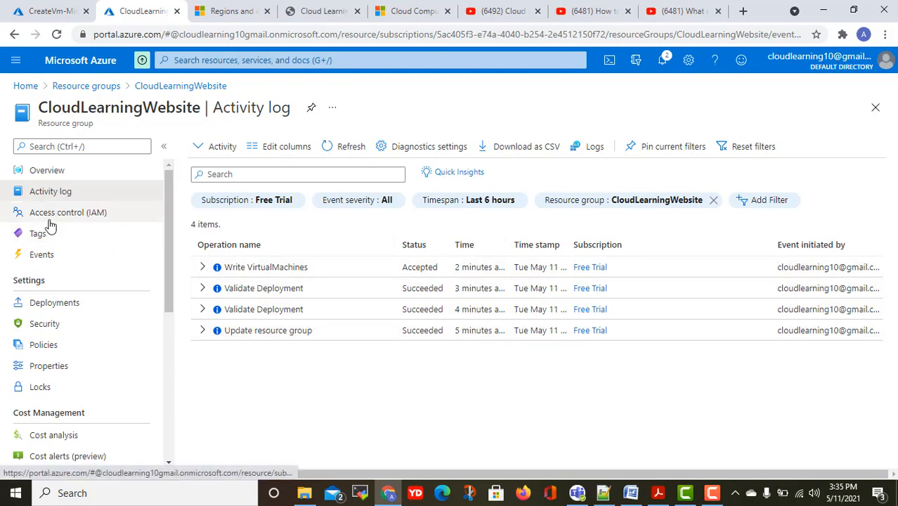
scroll(49, 255, "down", 1)
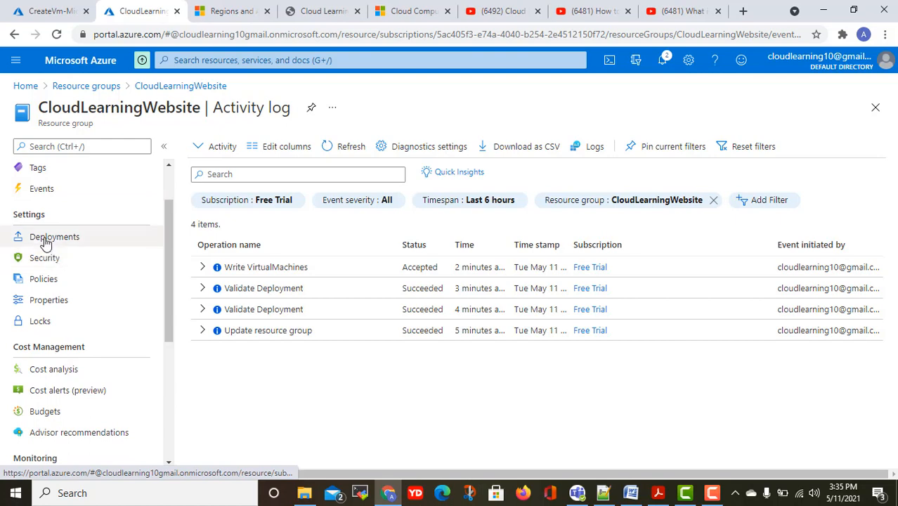
left_click(49, 239)
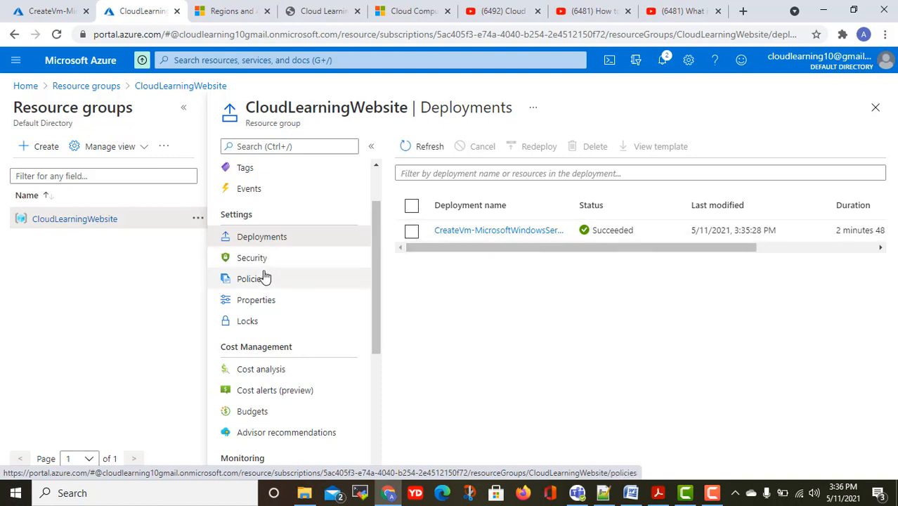
scroll(355, 302, "up", 2)
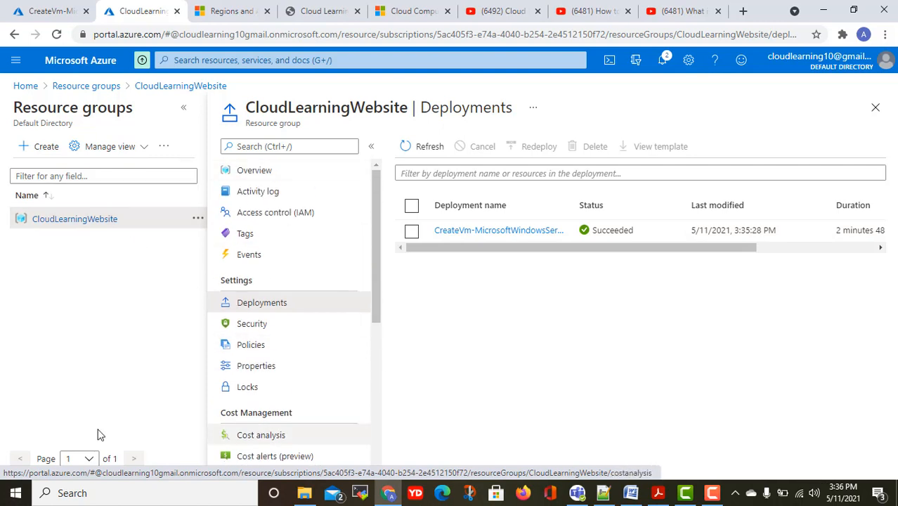
scroll(340, 328, "down", 6)
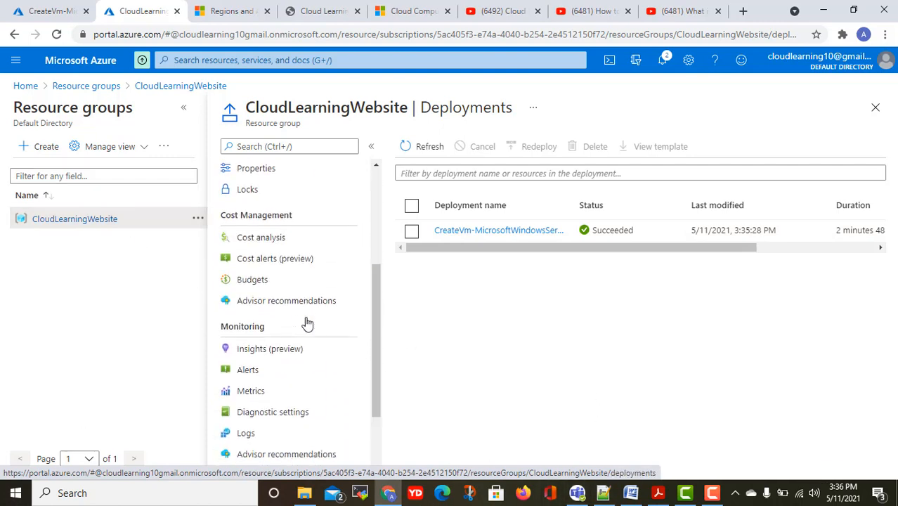
scroll(305, 316, "down", 3)
scroll(305, 317, "up", 9)
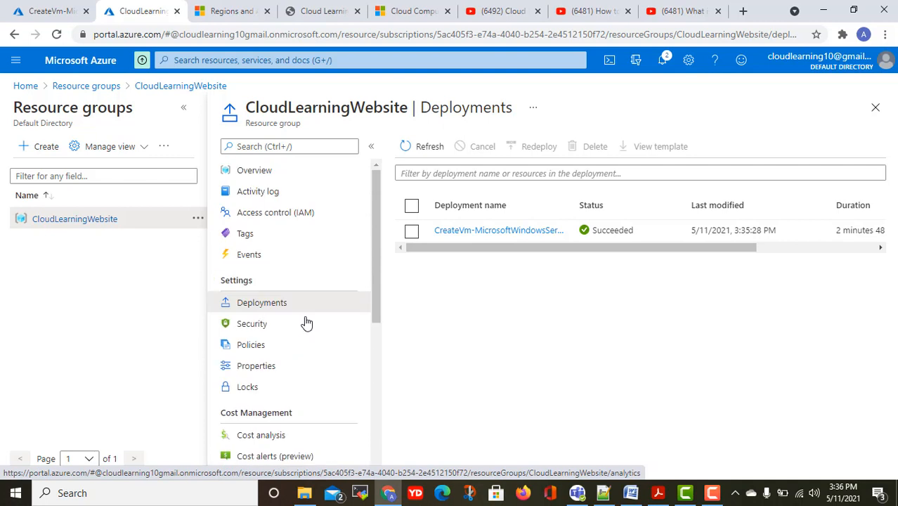
left_click(97, 88)
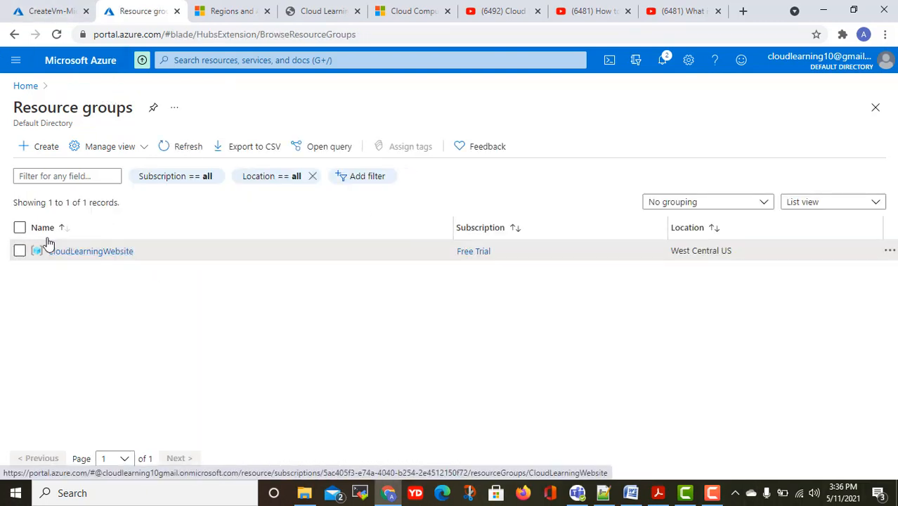
left_click(19, 229)
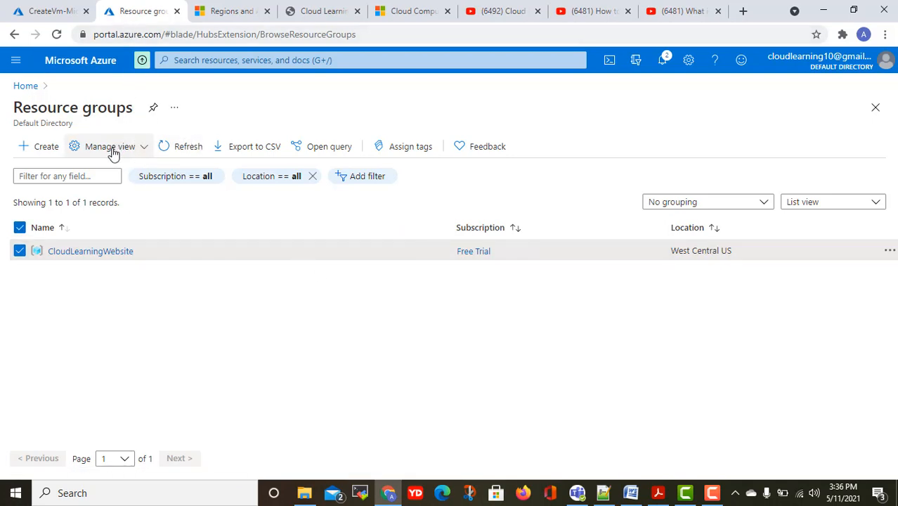
Pin the CreateVm deployment to My Dashboard and go to the CLWindowsWebsite01 VM.
left_click(61, 11)
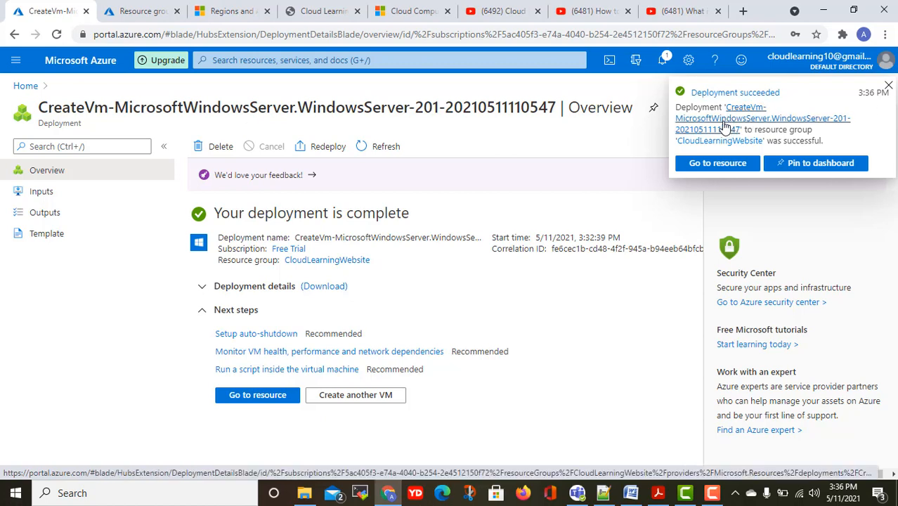
left_click(837, 163)
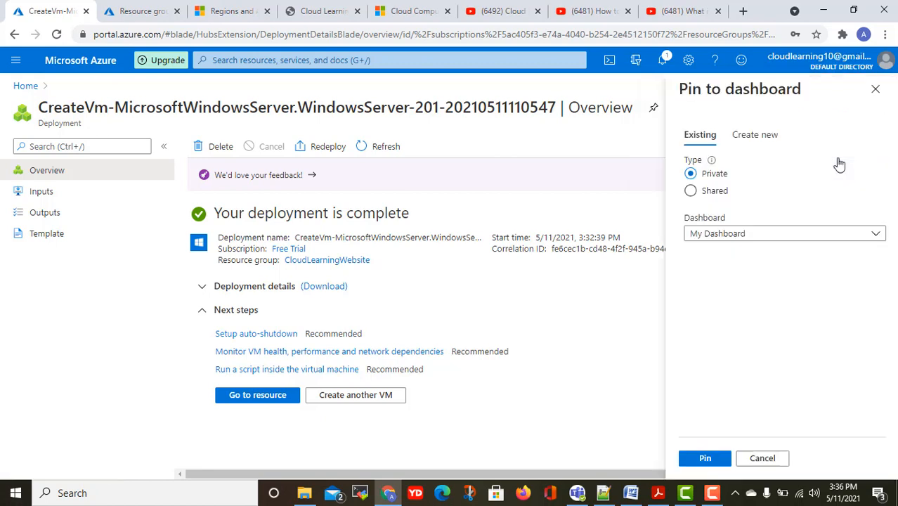
left_click(705, 457)
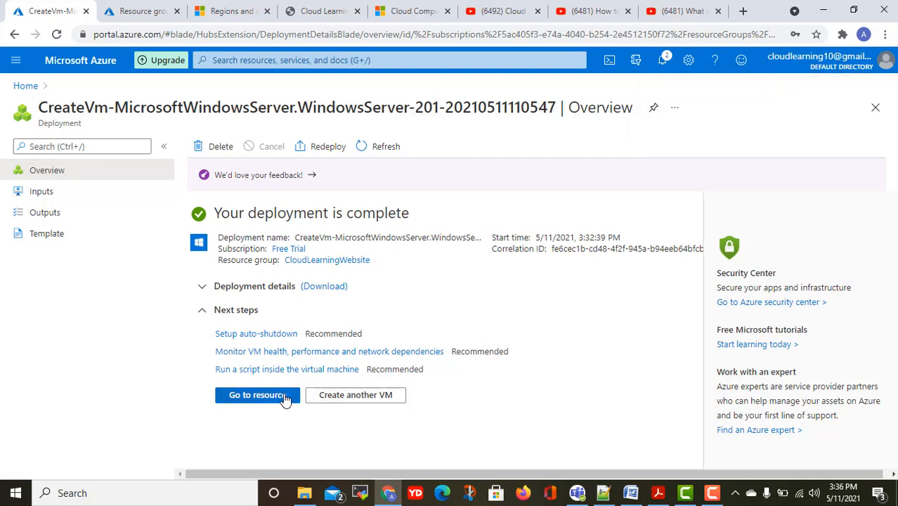
left_click(258, 394)
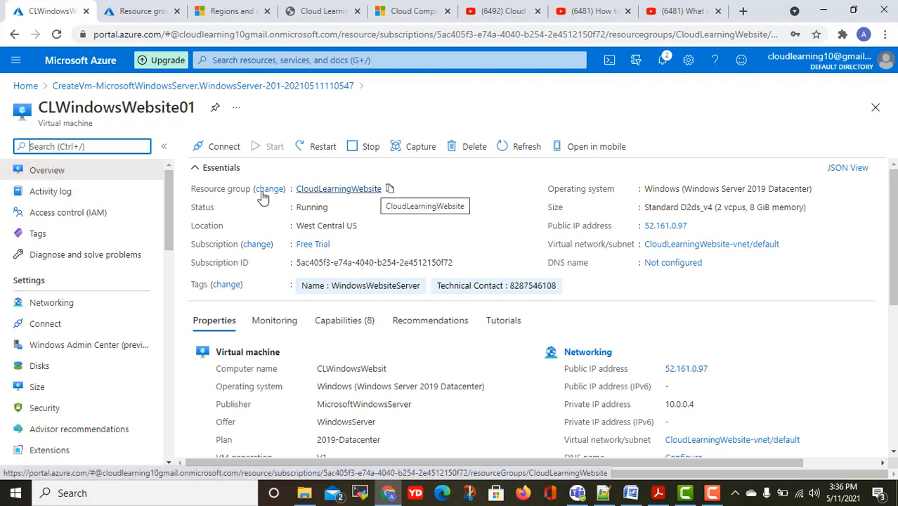
Open the Virtual machines list from Home and check CLWindowsWebsite01's public IP column.
left_click(29, 87)
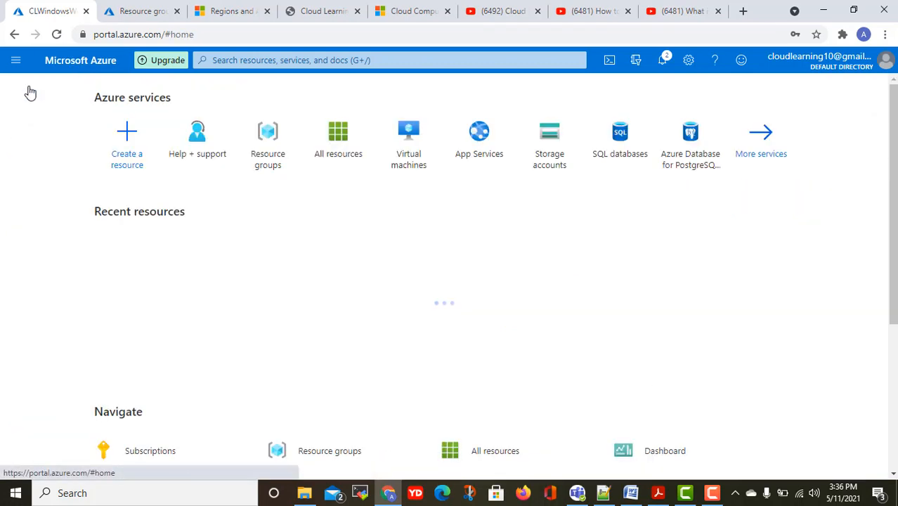
left_click(410, 140)
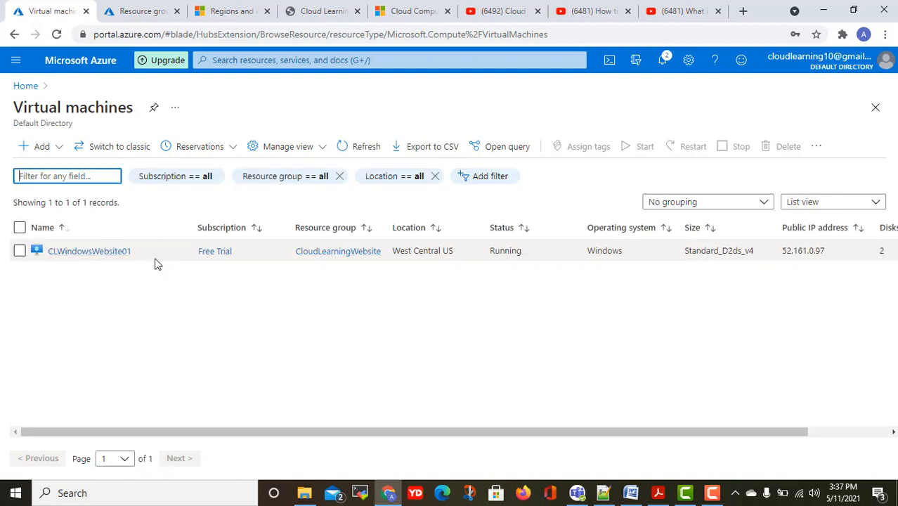
left_click_drag(531, 432, 720, 444)
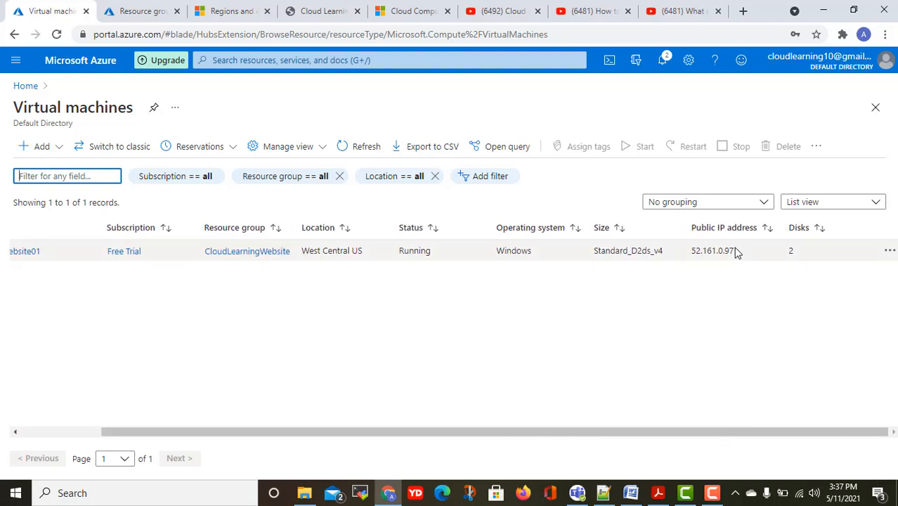
left_click_drag(735, 251, 701, 253)
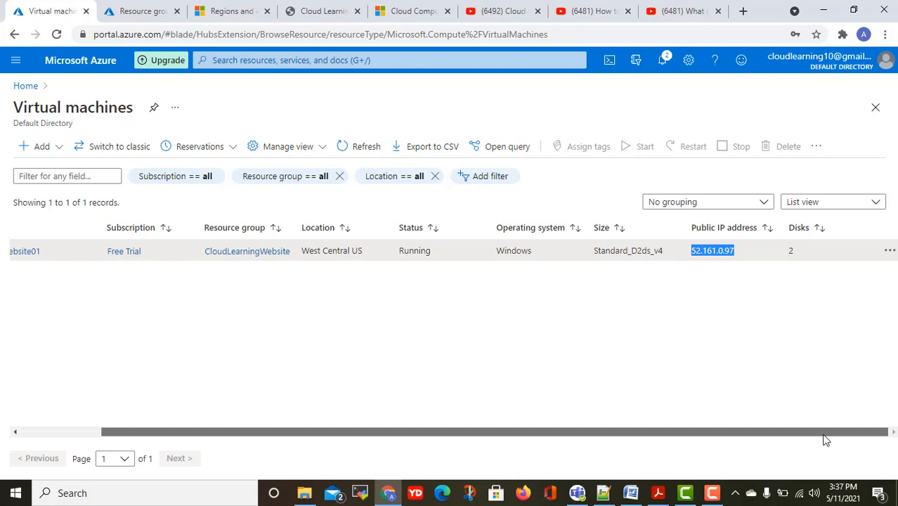
left_click(890, 251)
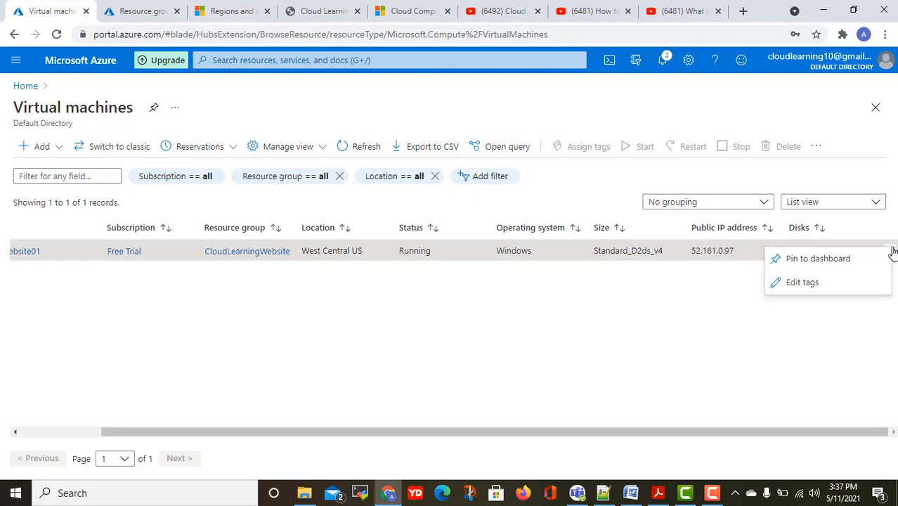
left_click(760, 350)
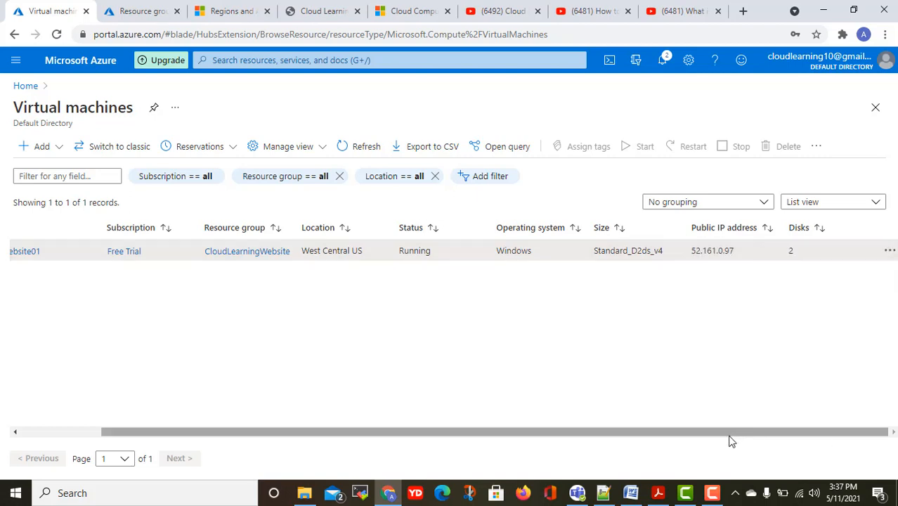
left_click_drag(730, 440, 324, 444)
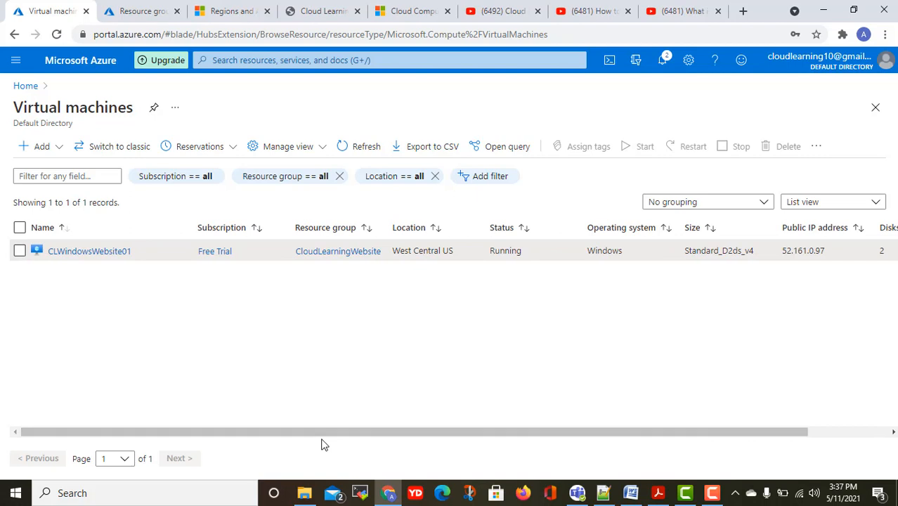
Select CLWindowsWebsite01 and briefly view the Reservations options.
left_click(20, 227)
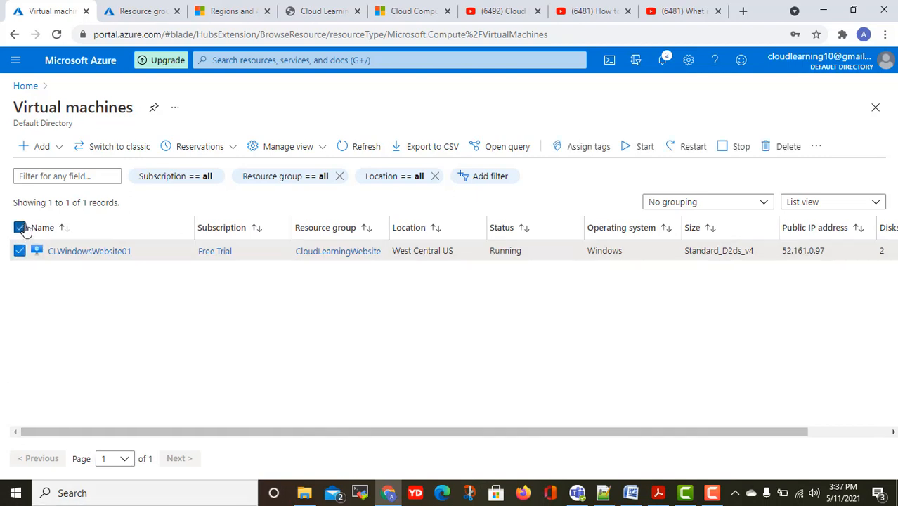
left_click(235, 149)
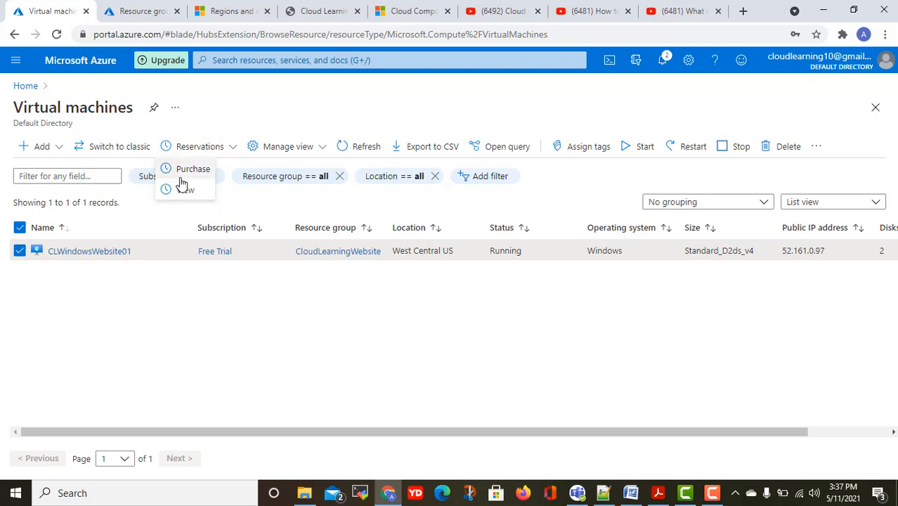
left_click(234, 126)
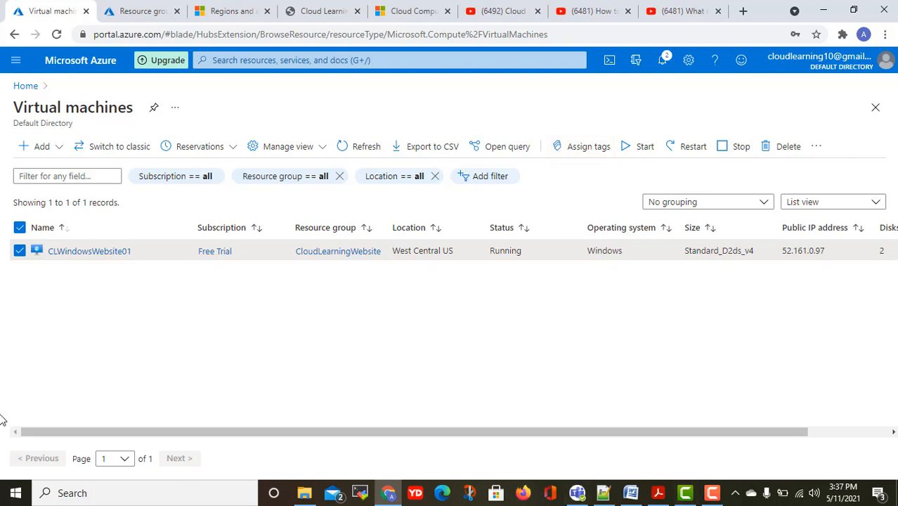
Launch Remote Desktop Connection via mstsc and connect to 52.161.0.97.
right_click(15, 492)
left_click(44, 432)
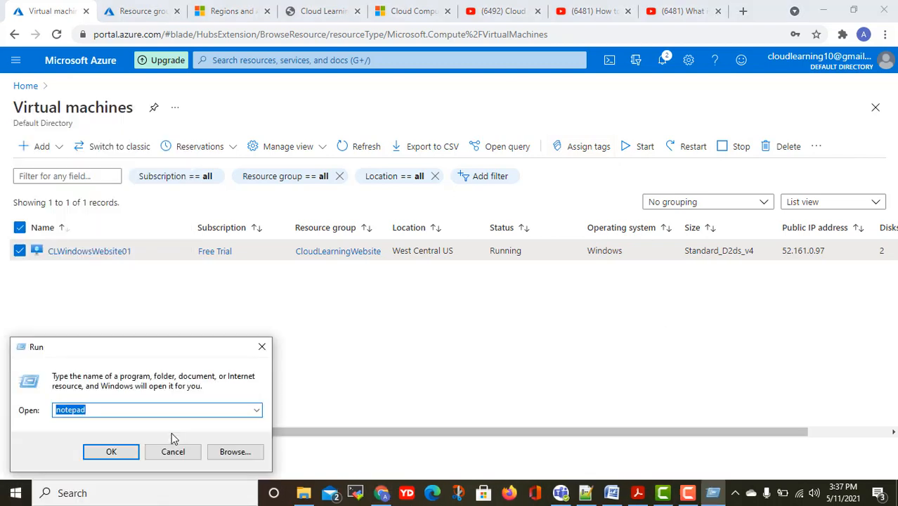
type("mstsc")
key("Return")
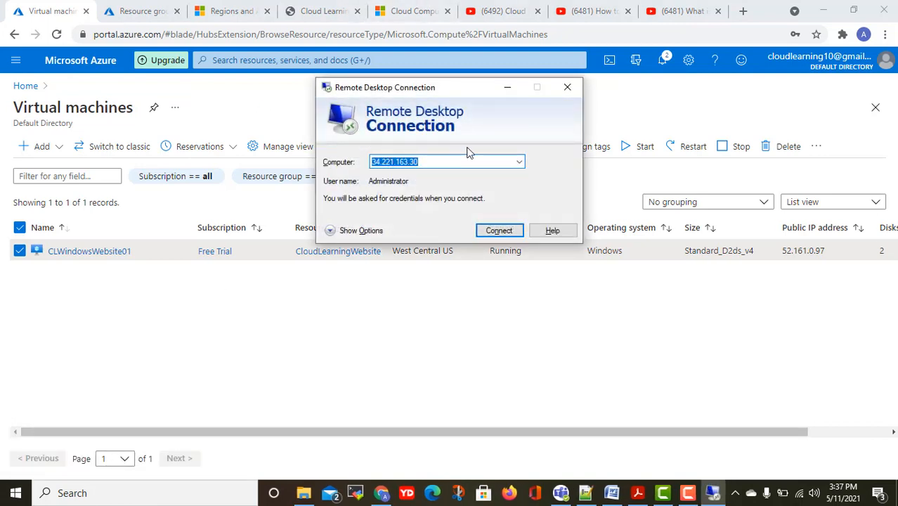
type("52.161.0.97")
left_click(499, 230)
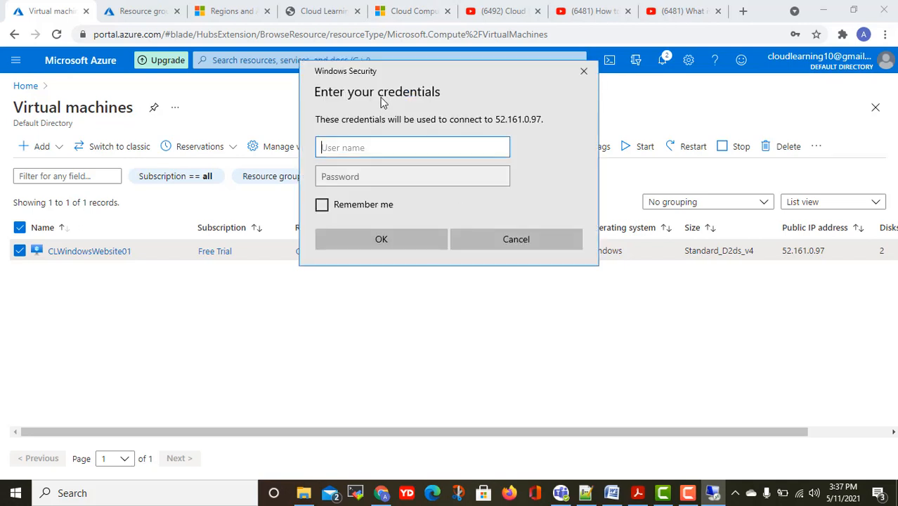
Enter the user name and password, remember credentials, and accept the certificate warning.
left_click_drag(371, 73, 443, 123)
left_click(447, 204)
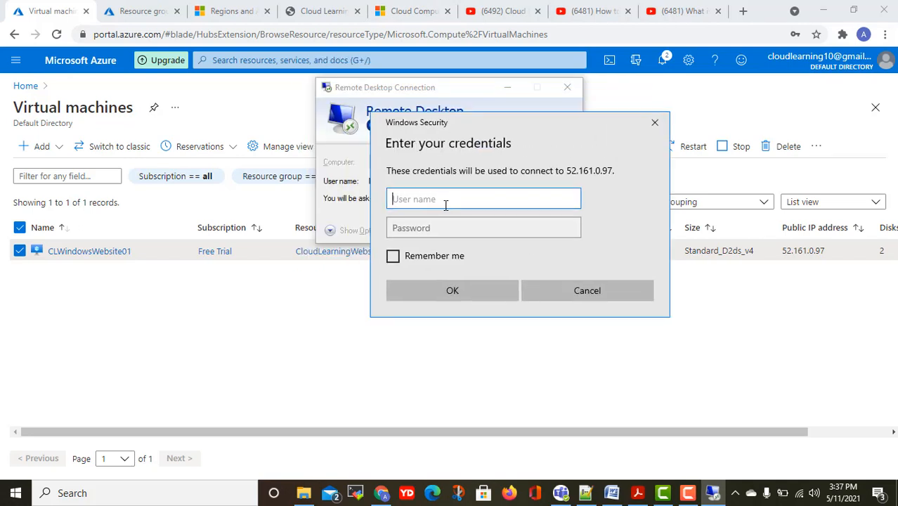
type("cloudlearning")
key("Tab")
type("***")
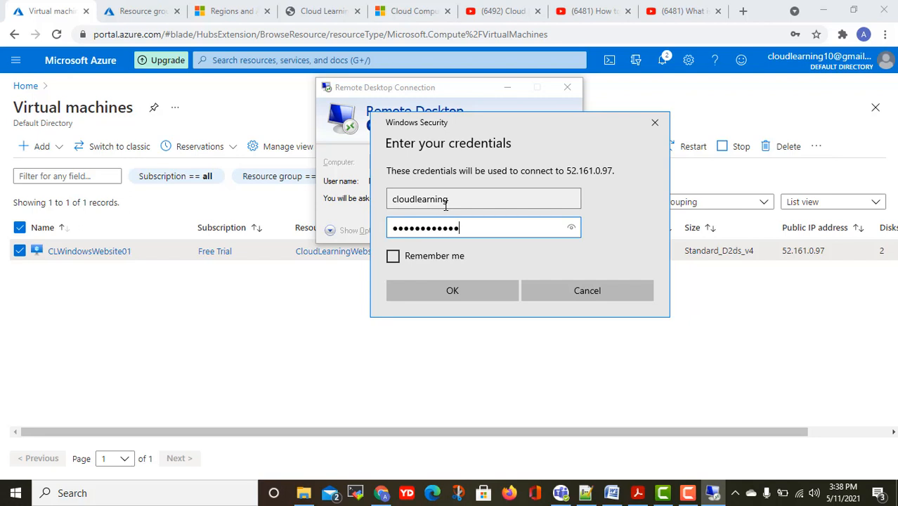
left_click(461, 258)
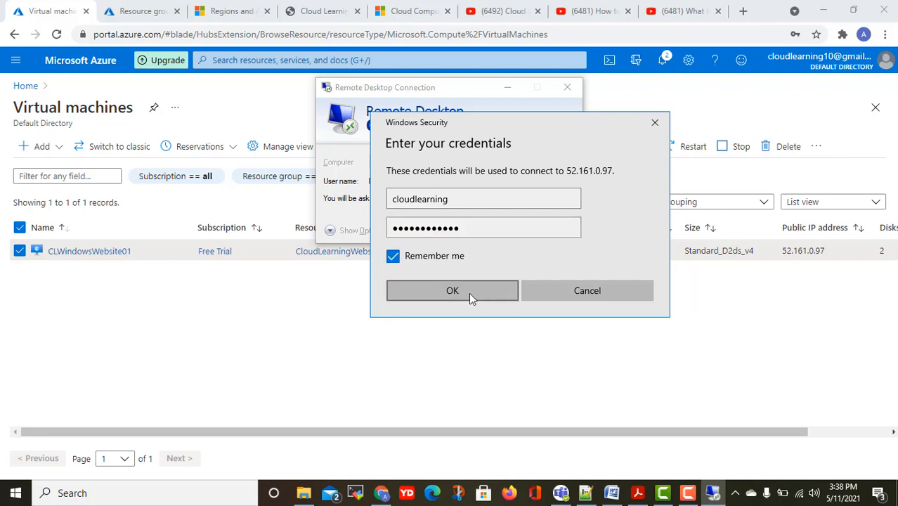
left_click(469, 292)
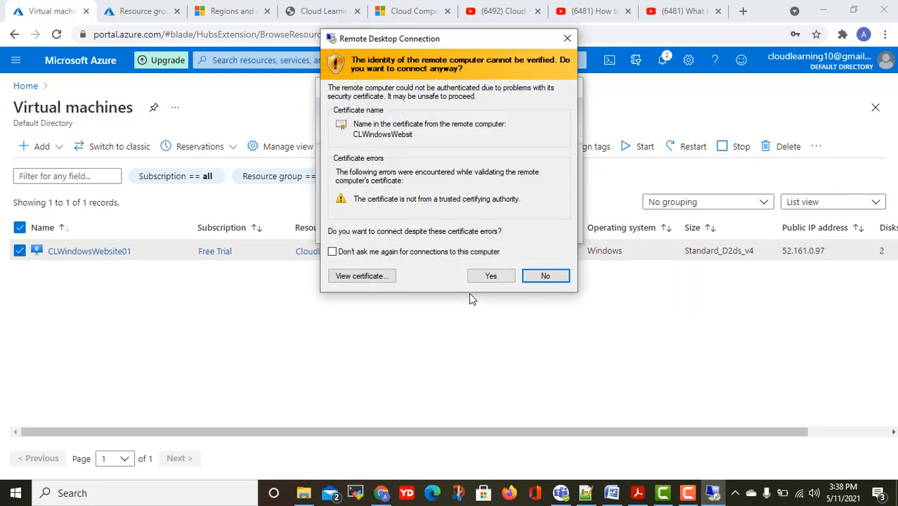
left_click(490, 275)
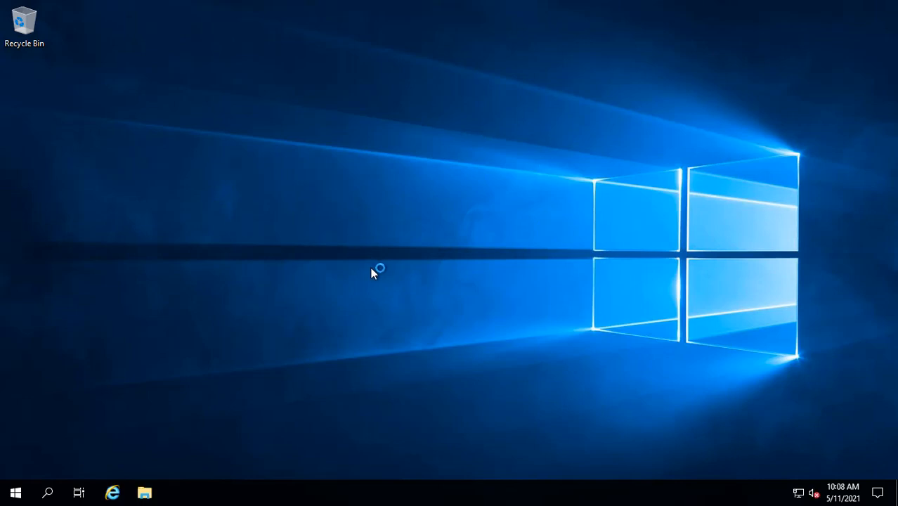
Answer the network prompt, then review CPU, memory and network graphs in Task Manager.
left_click(770, 245)
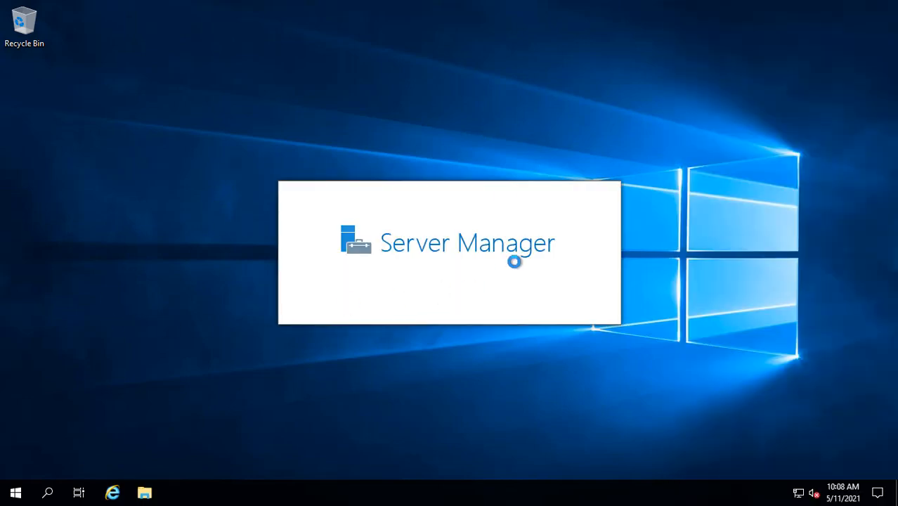
right_click(562, 492)
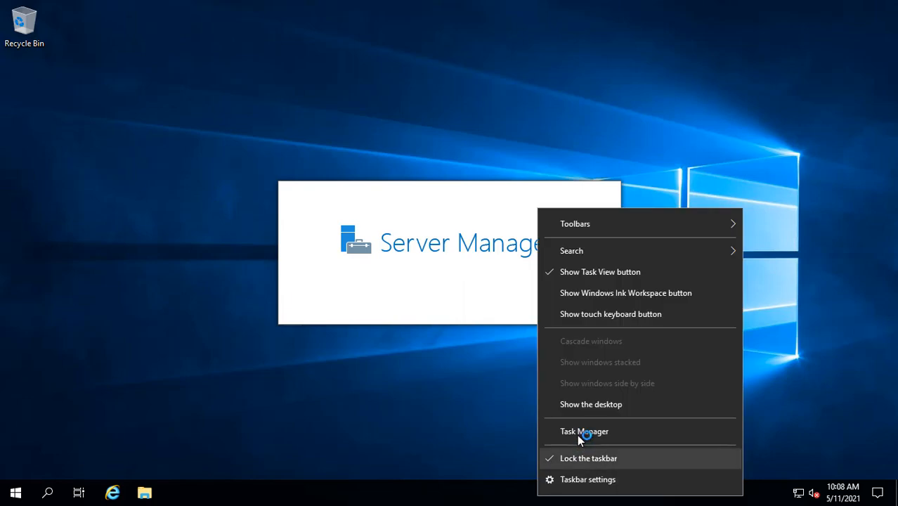
left_click(577, 435)
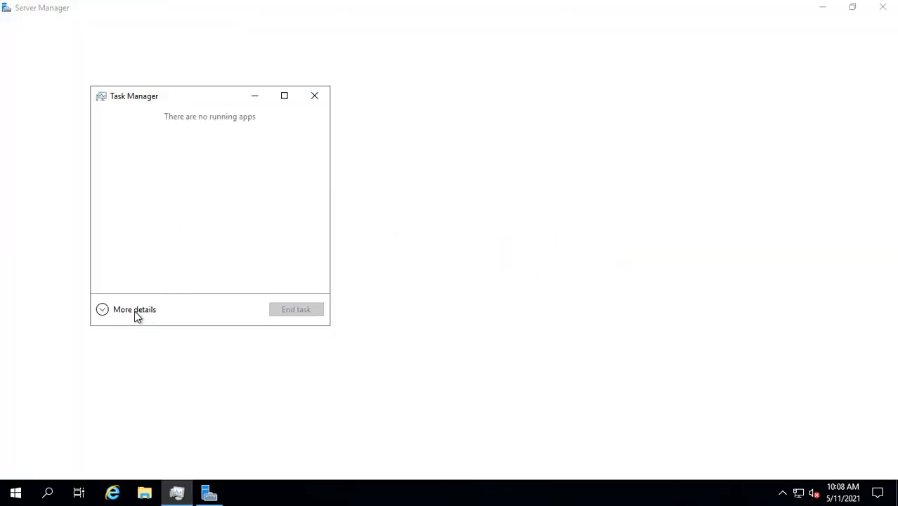
left_click(134, 310)
left_click(166, 130)
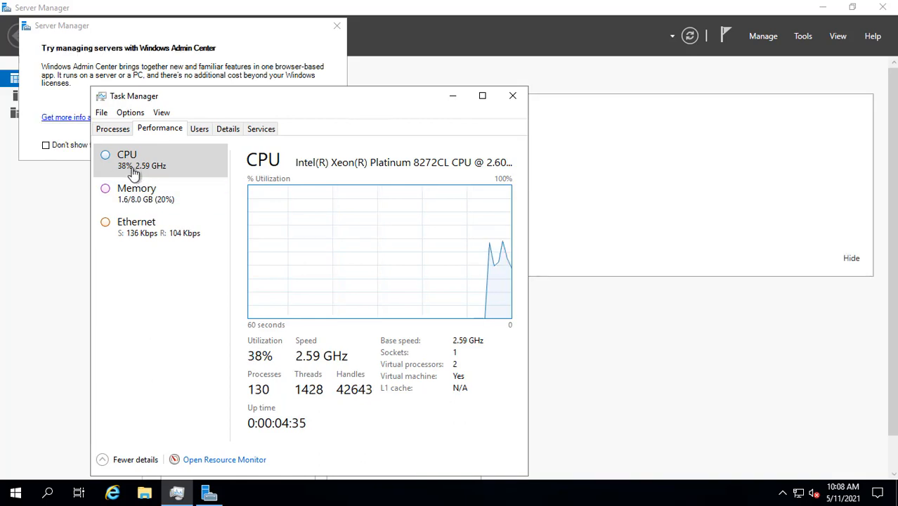
left_click(144, 208)
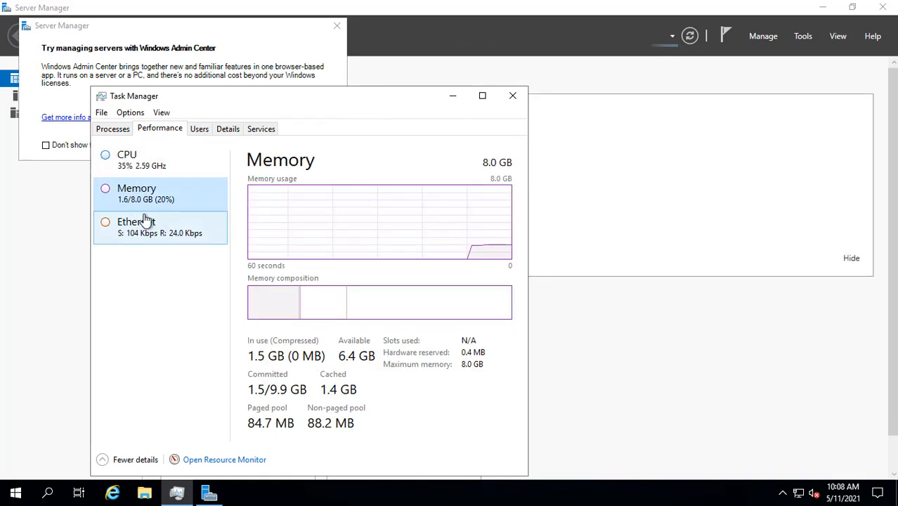
left_click(127, 163)
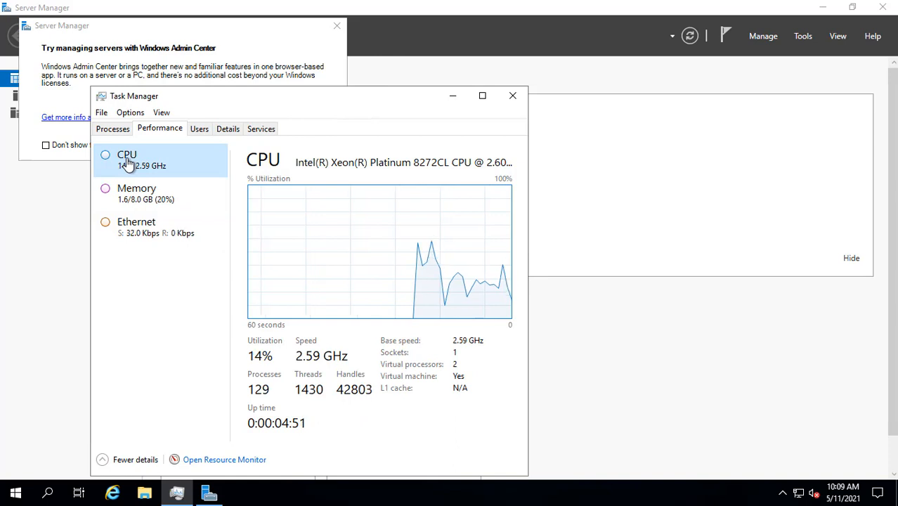
left_click(133, 234)
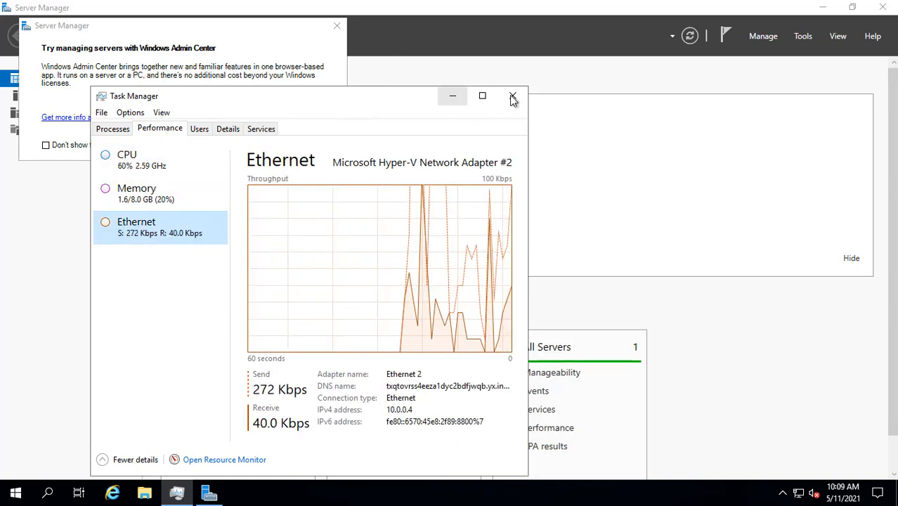
Browse the Processes, Users and Details tabs, then close Task Manager.
left_click(113, 128)
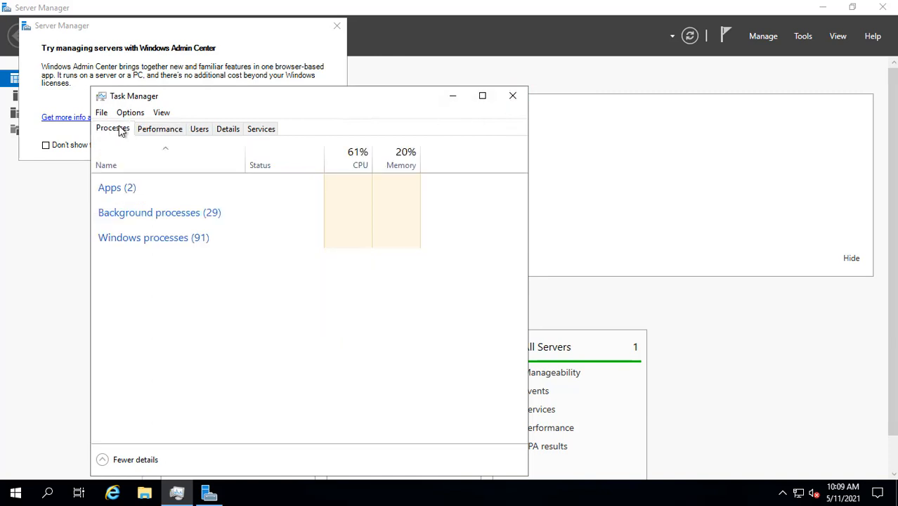
left_click(178, 129)
left_click(200, 131)
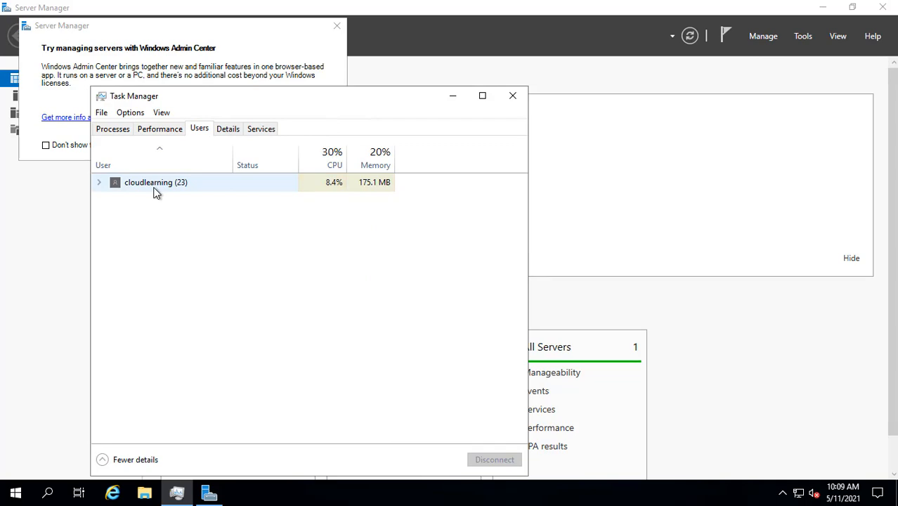
left_click(233, 131)
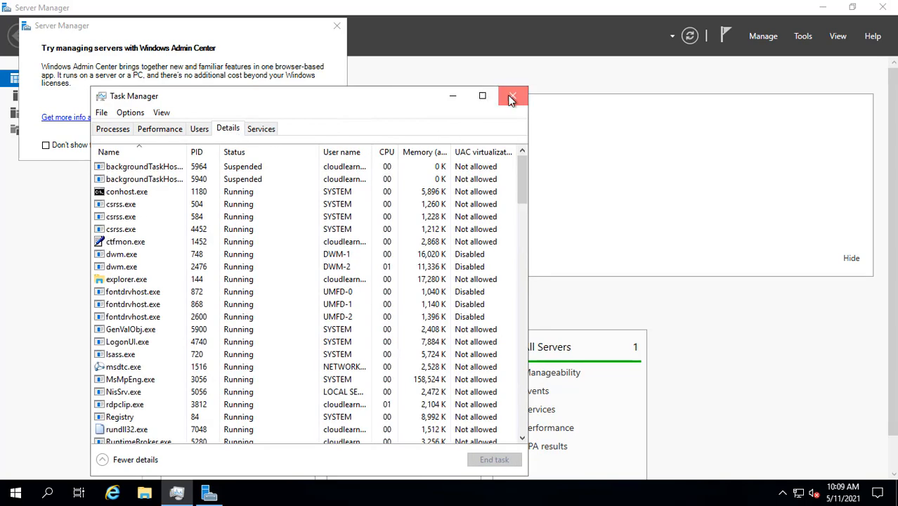
left_click(513, 97)
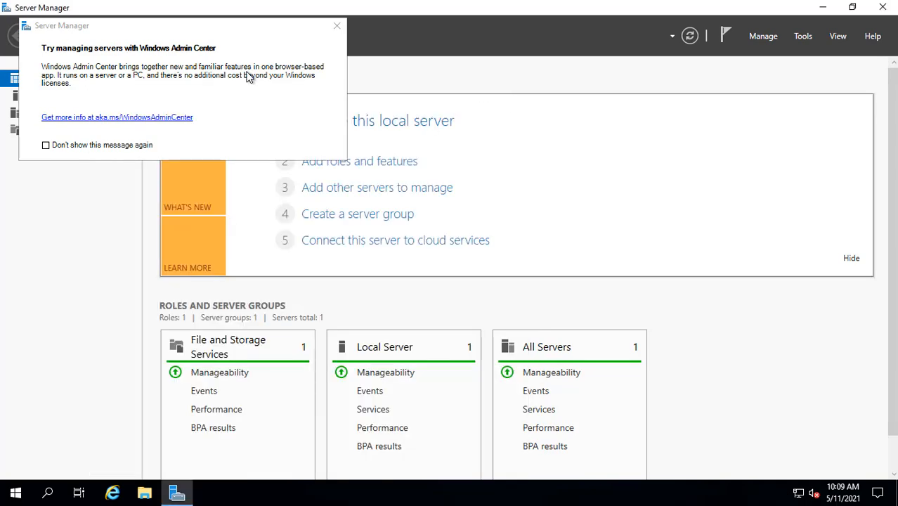
Switch IE Enhanced Security Configuration Off for Administrators and Users, then exit Server Manager.
left_click(336, 26)
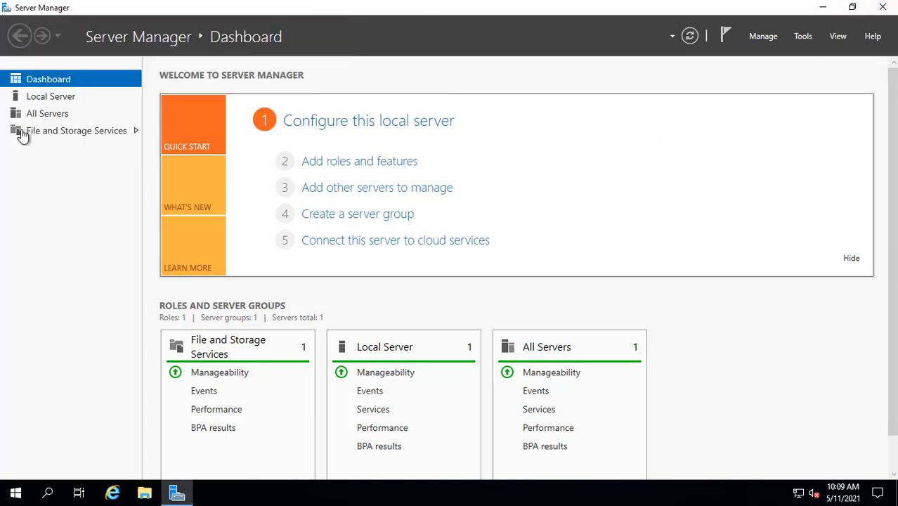
left_click(22, 95)
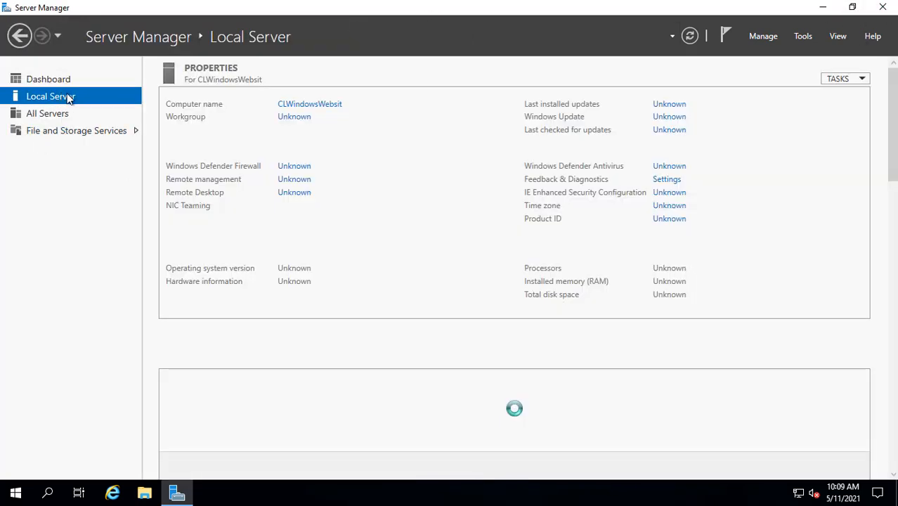
left_click(658, 193)
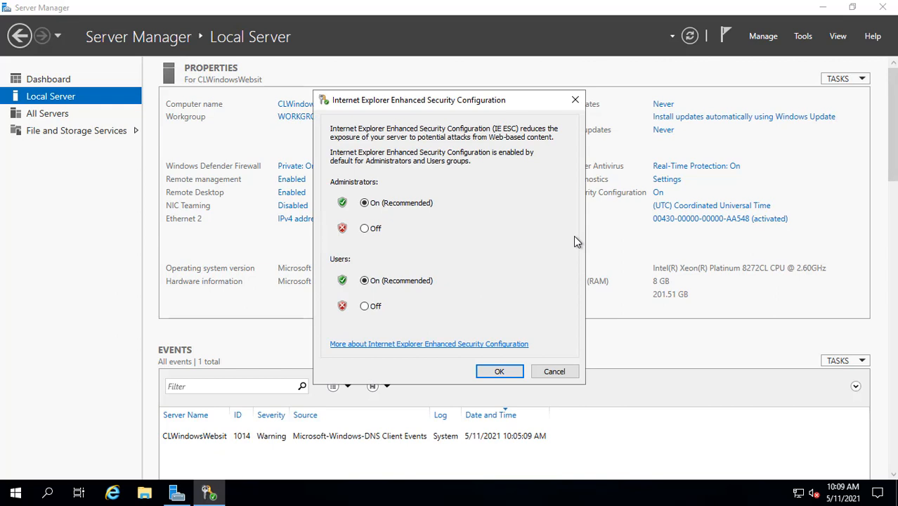
left_click(364, 229)
left_click(364, 305)
left_click(499, 372)
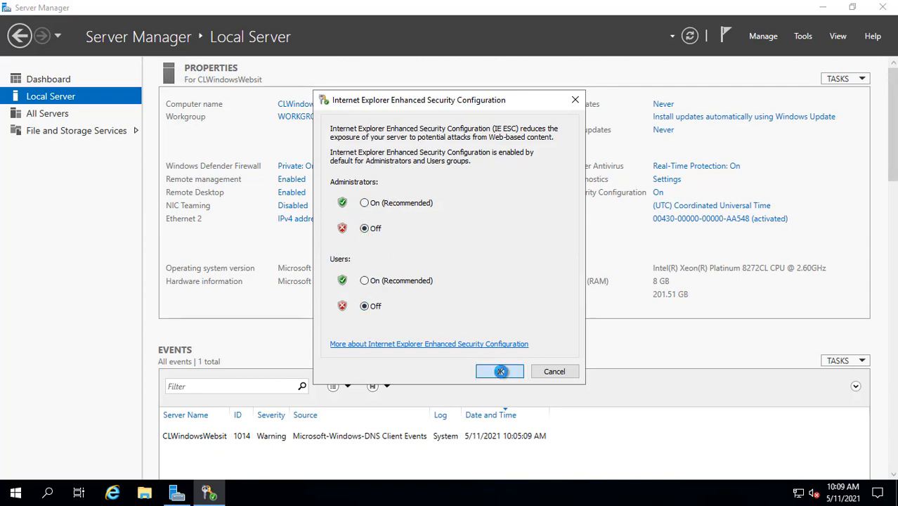
left_click(881, 8)
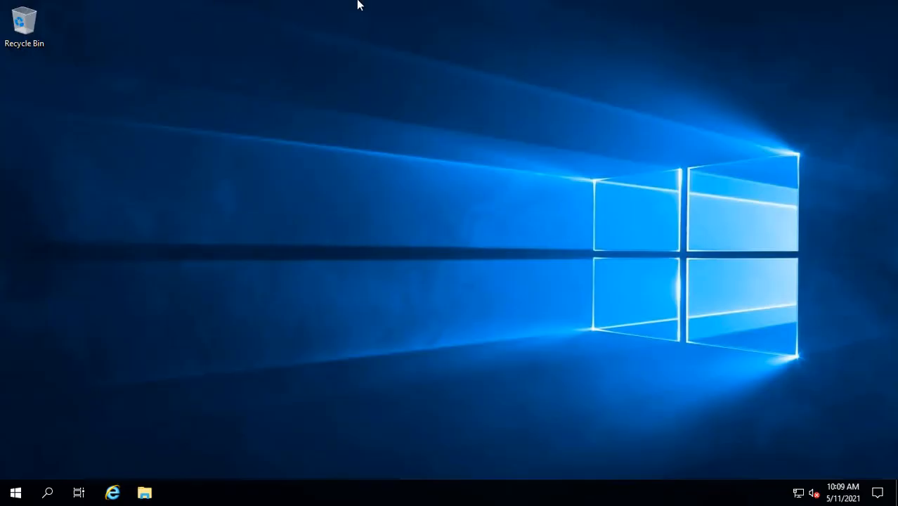
Load yahoo.com in Internet Explorer with the recommended settings, then close the browser.
left_click(112, 494)
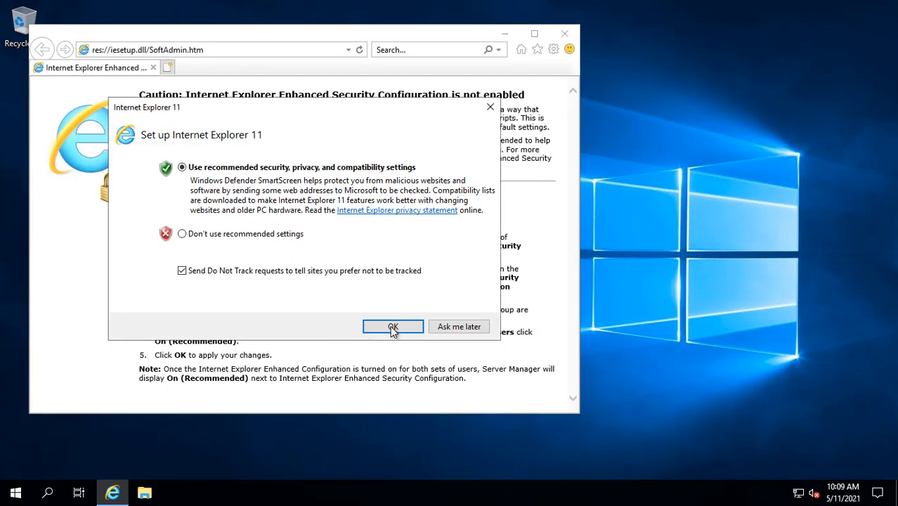
left_click(393, 328)
left_click(238, 50)
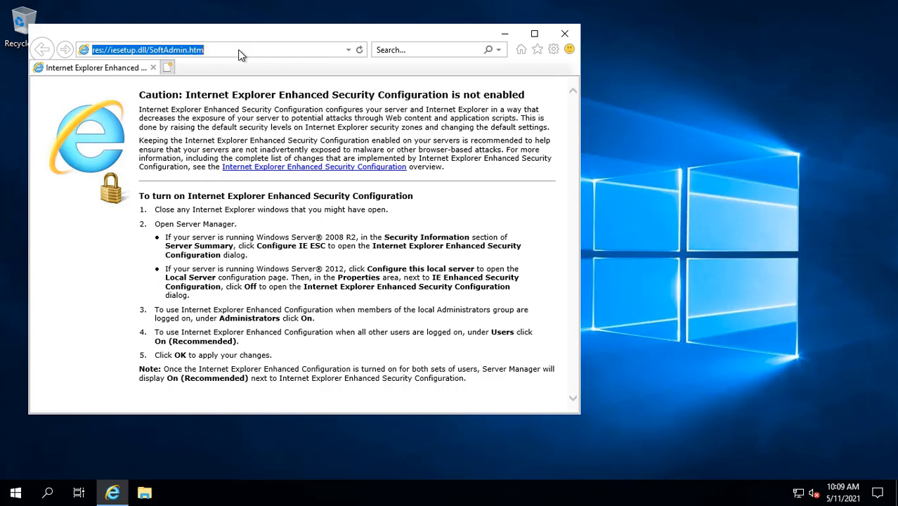
type("yahoo.com")
key("Return")
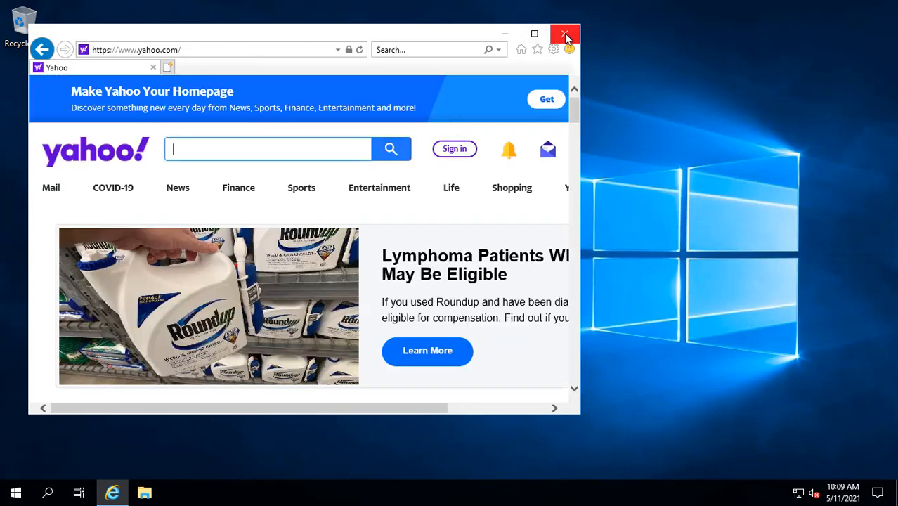
left_click(566, 35)
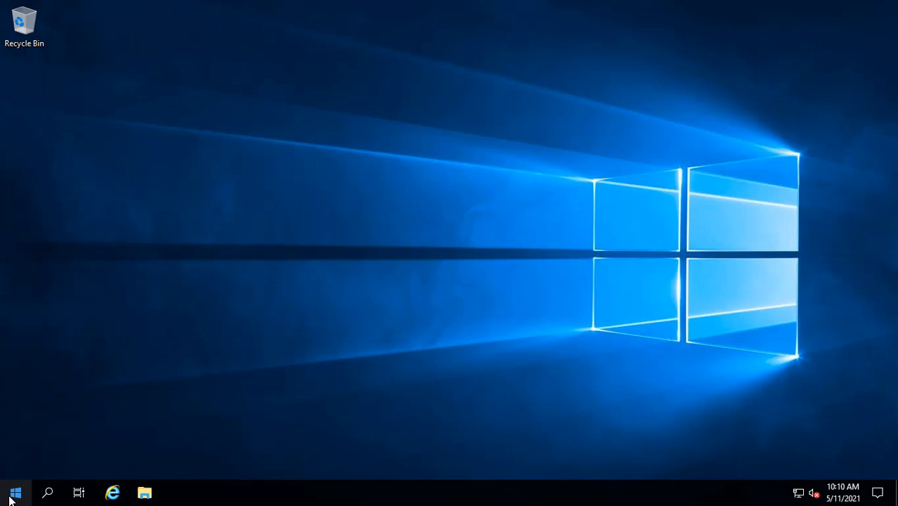
Disconnect the remote desktop session from the Start menu's power options.
left_click(14, 493)
left_click(16, 464)
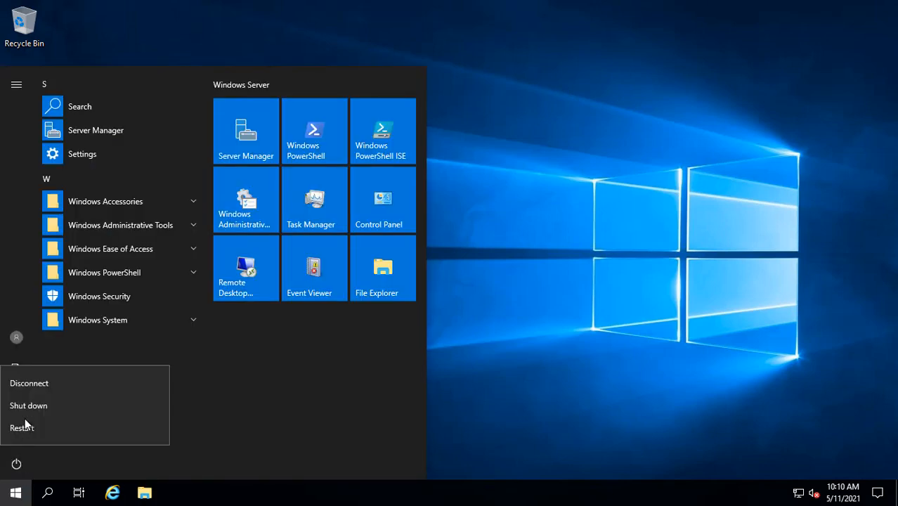
left_click(31, 385)
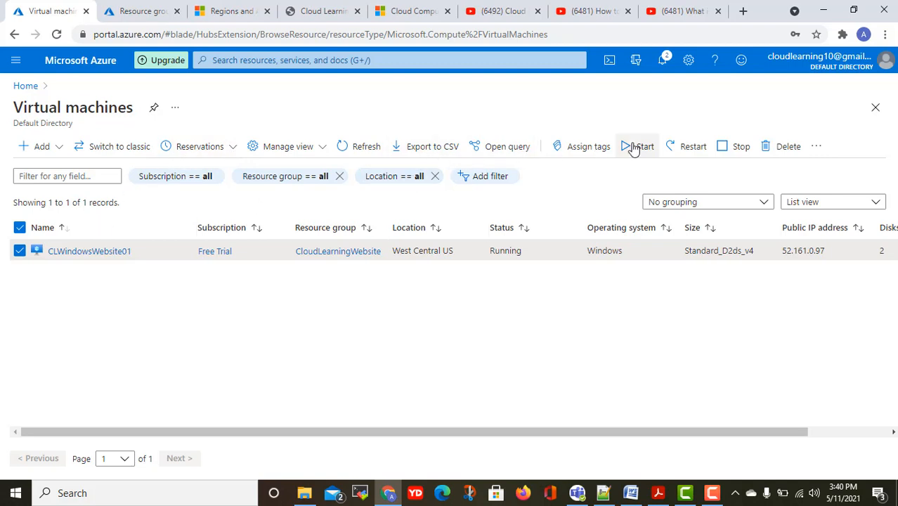
Stop CLWindowsWebsite01, confirming with Yes, and check its progress in notifications.
left_click(746, 147)
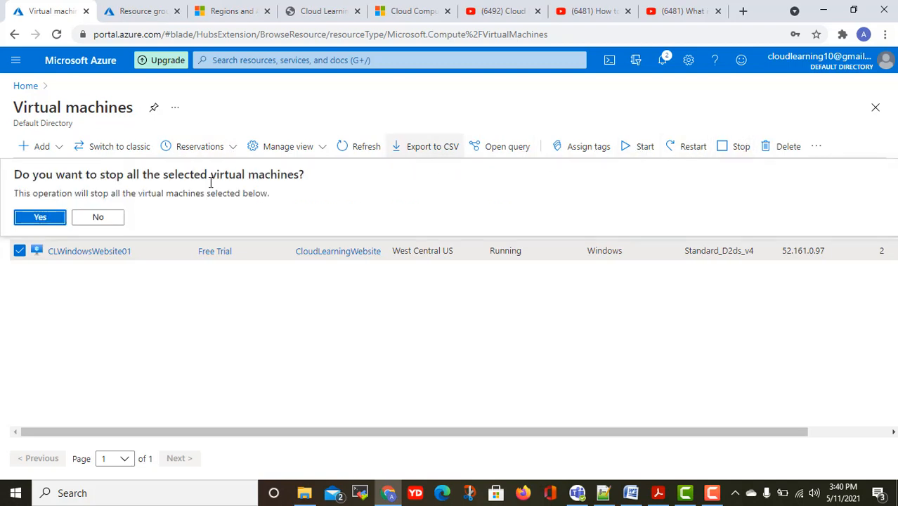
left_click(36, 219)
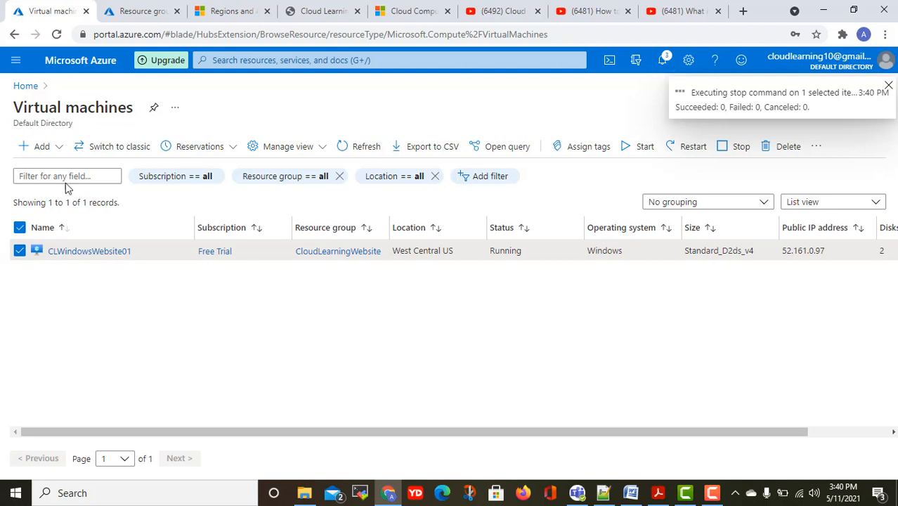
left_click(17, 62)
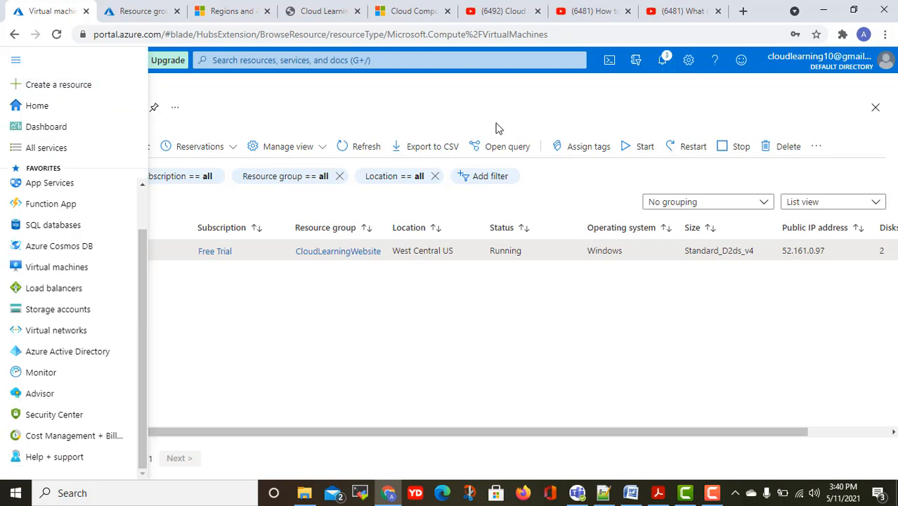
left_click(662, 62)
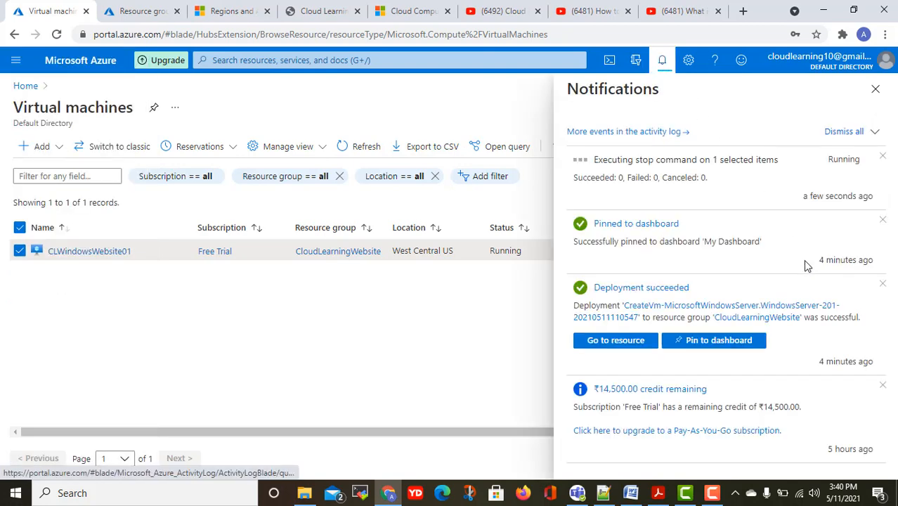
Refresh My Dashboard and check that the CLWindowsWebsite01 tile reads Deallocating.
left_click(669, 225)
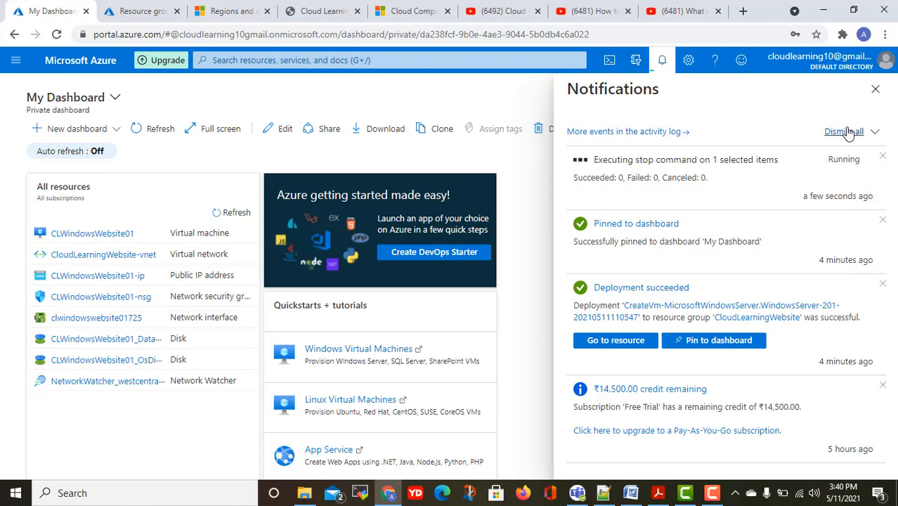
left_click(875, 89)
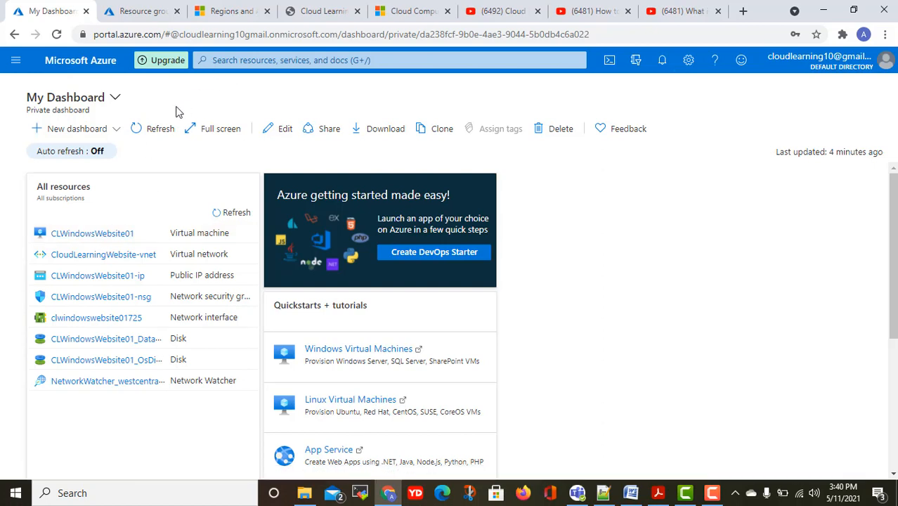
left_click(148, 134)
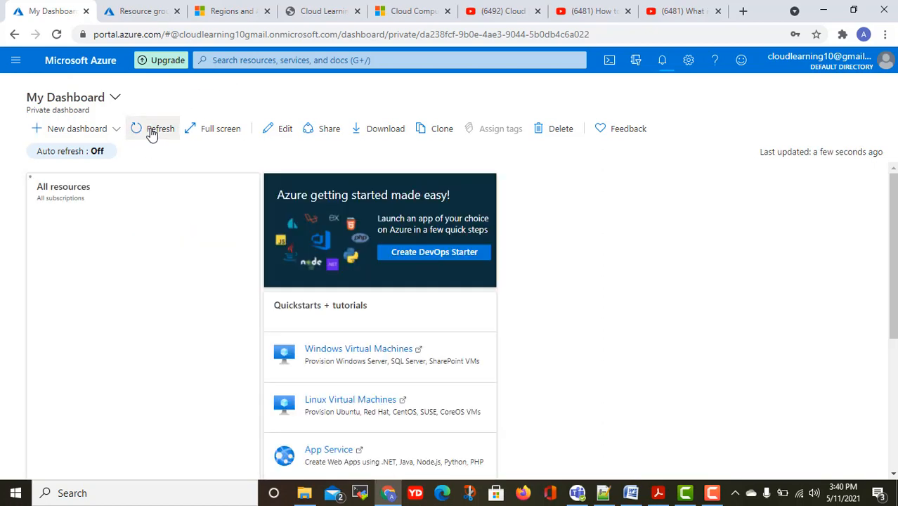
scroll(802, 342, "down", 4)
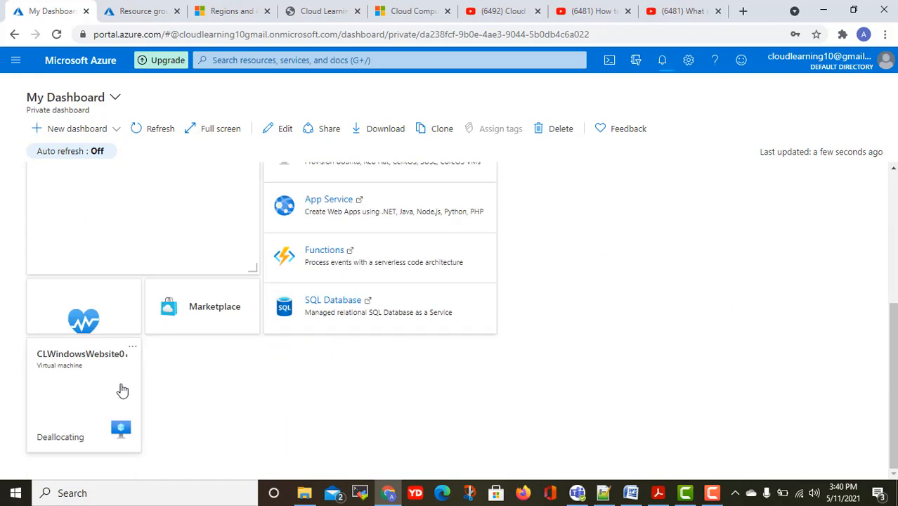
scroll(82, 391, "up", 4)
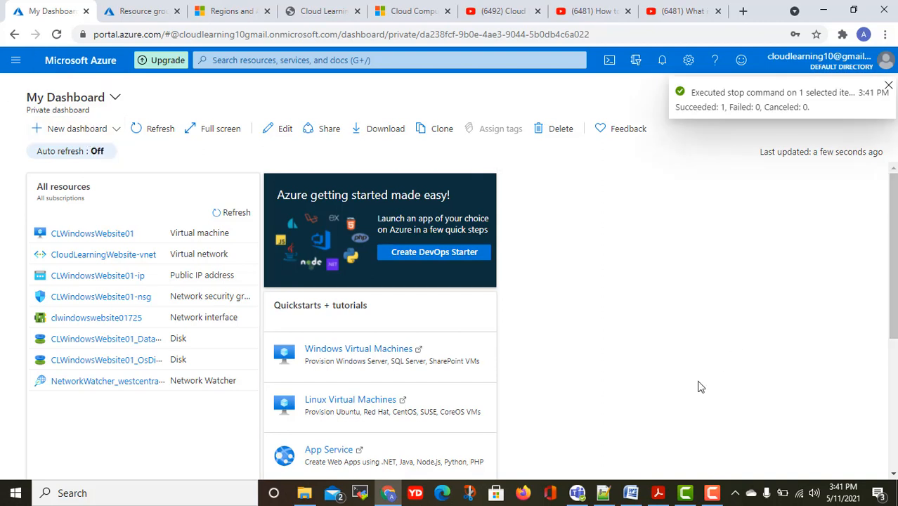
Leave the Azure dashboard and switch to the Cloud Learning website tab.
left_click(16, 62)
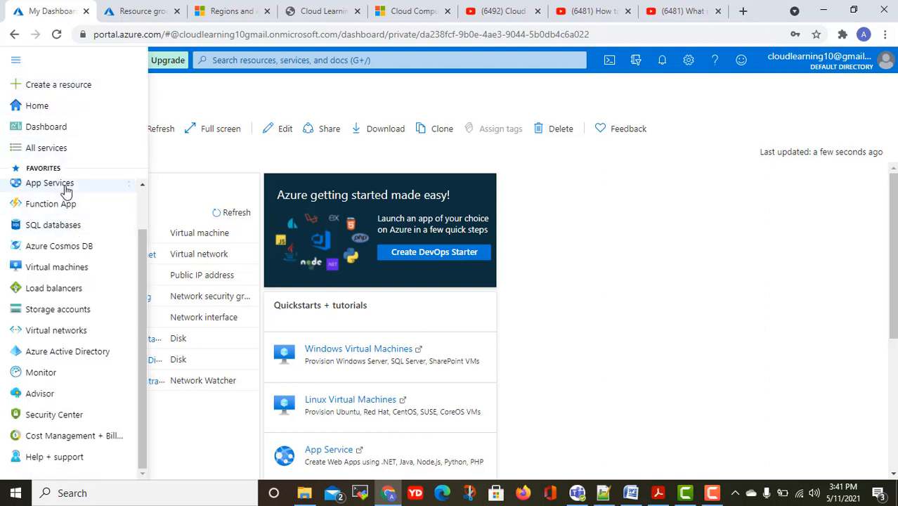
mouse_move(66, 226)
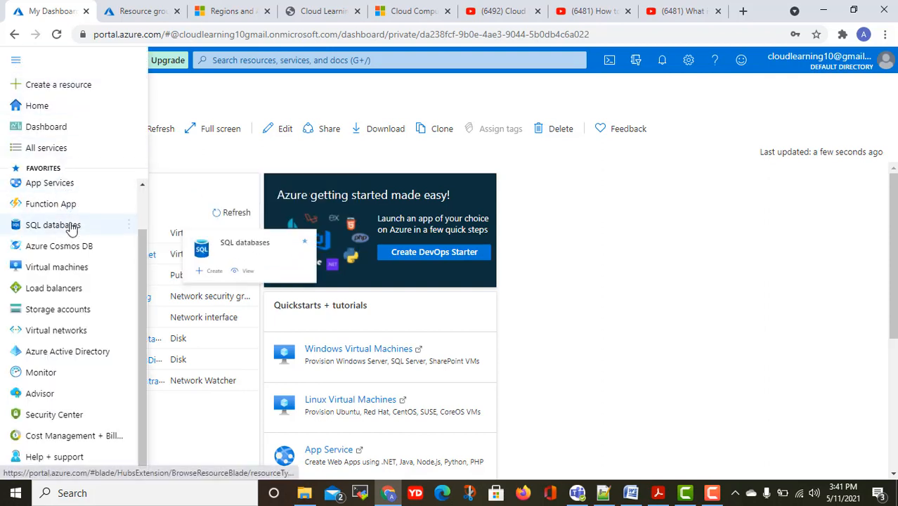
left_click(707, 290)
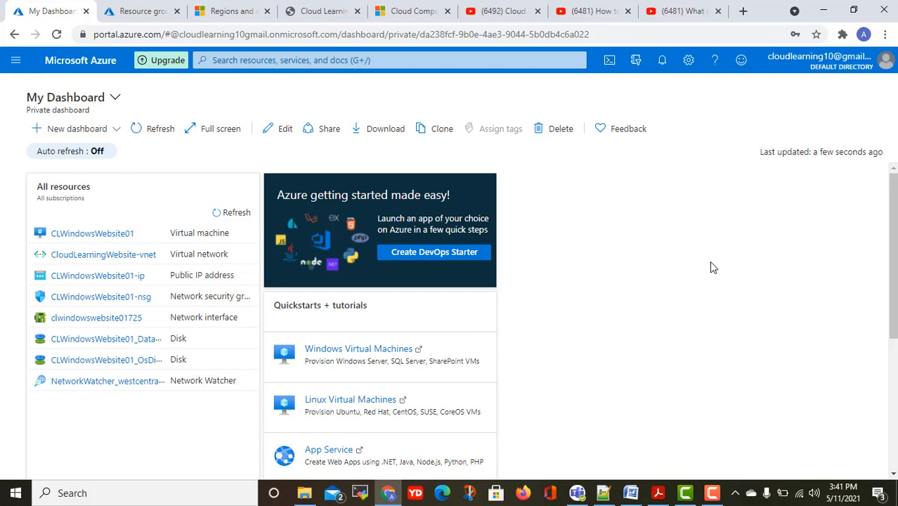
scroll(709, 263, "down", 4)
scroll(708, 264, "up", 4)
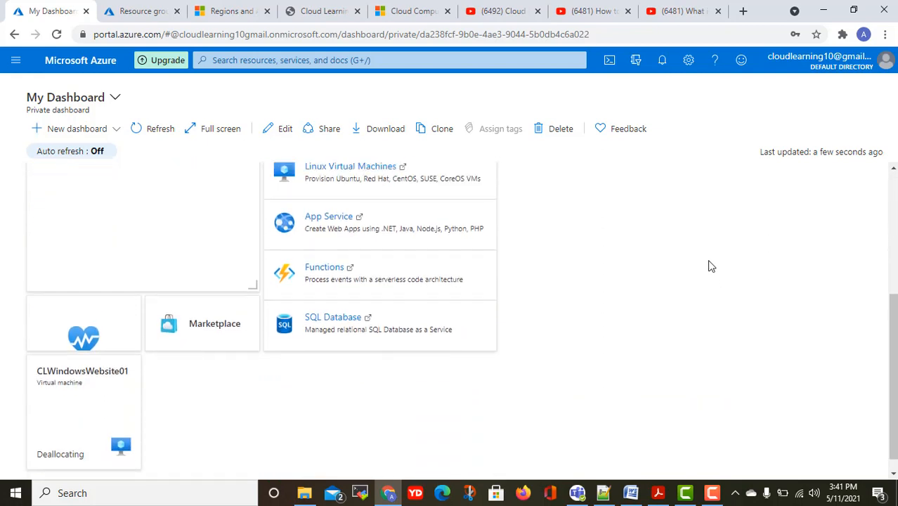
left_click(321, 10)
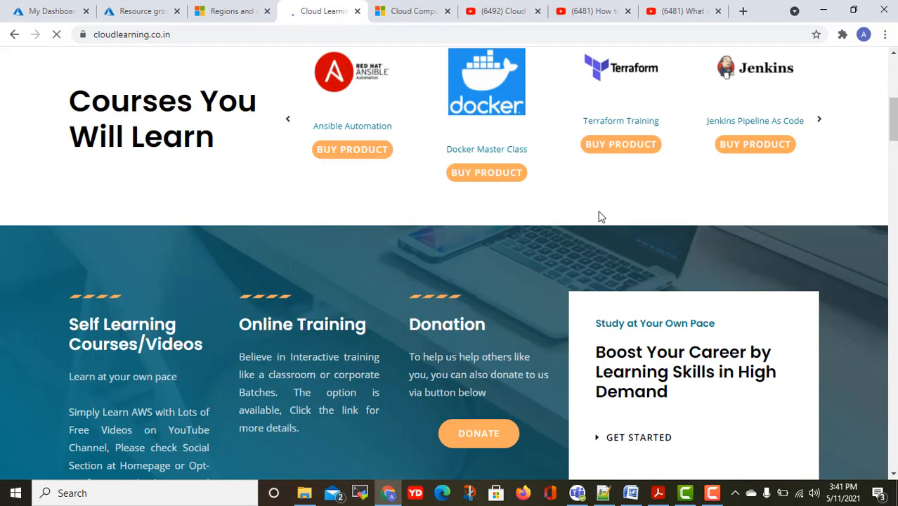
scroll(599, 211, "up", 7)
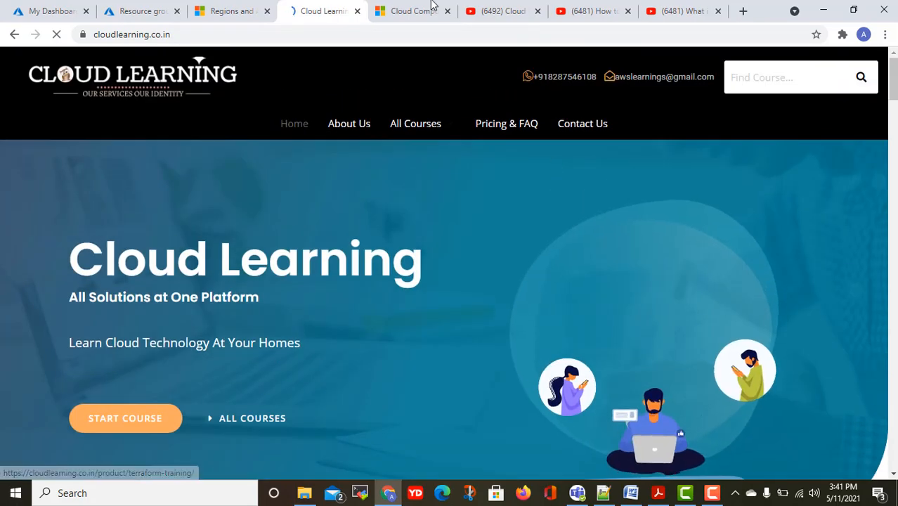
left_click(742, 11)
left_click(354, 33)
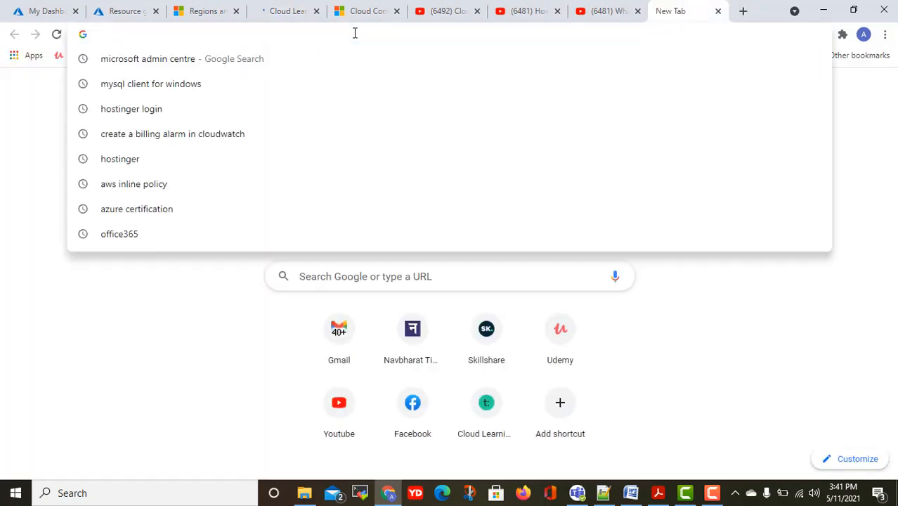
type("cloudlearning.co.in")
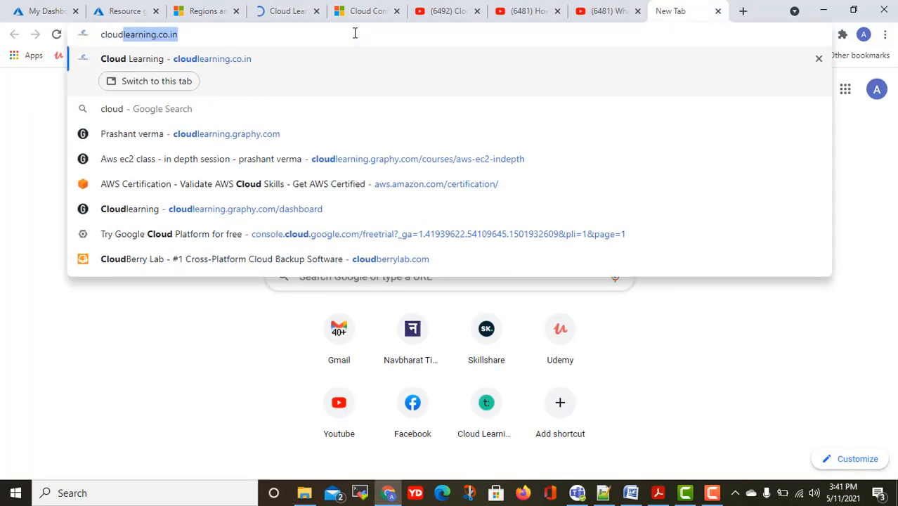
left_click(208, 154)
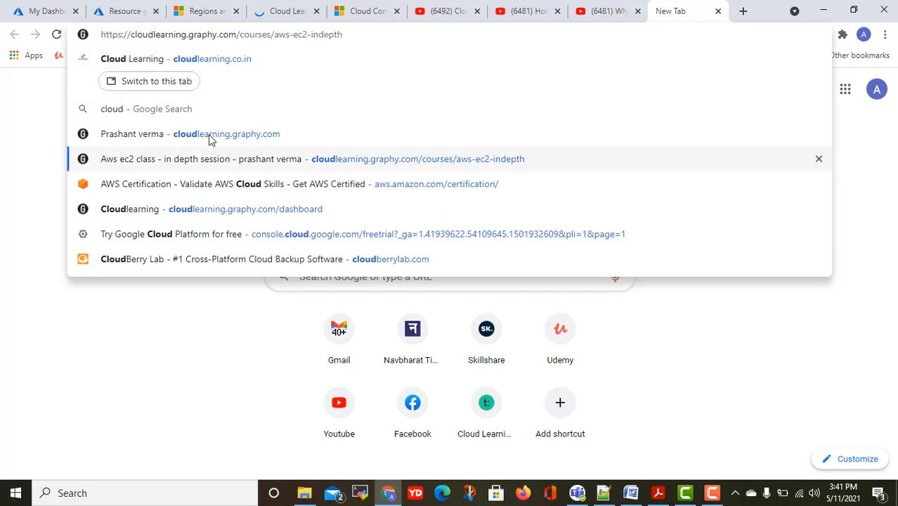
left_click(209, 135)
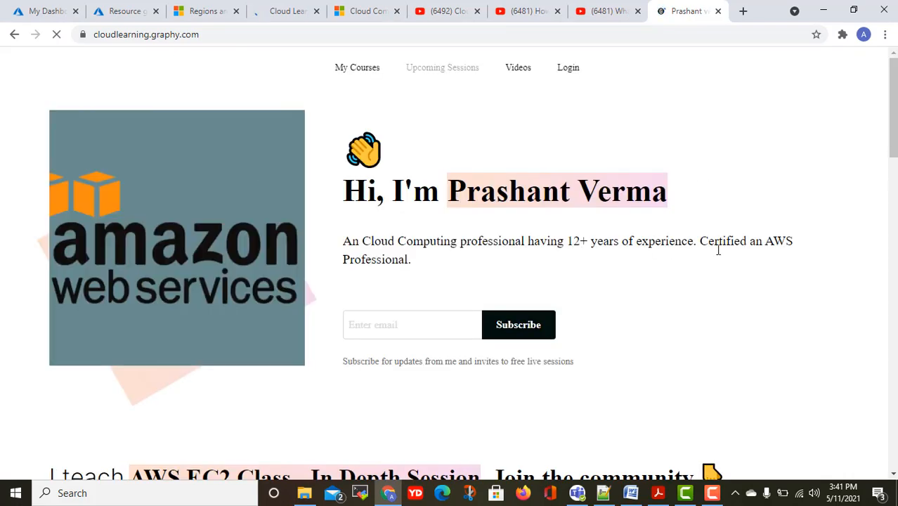
scroll(721, 239, "down", 10)
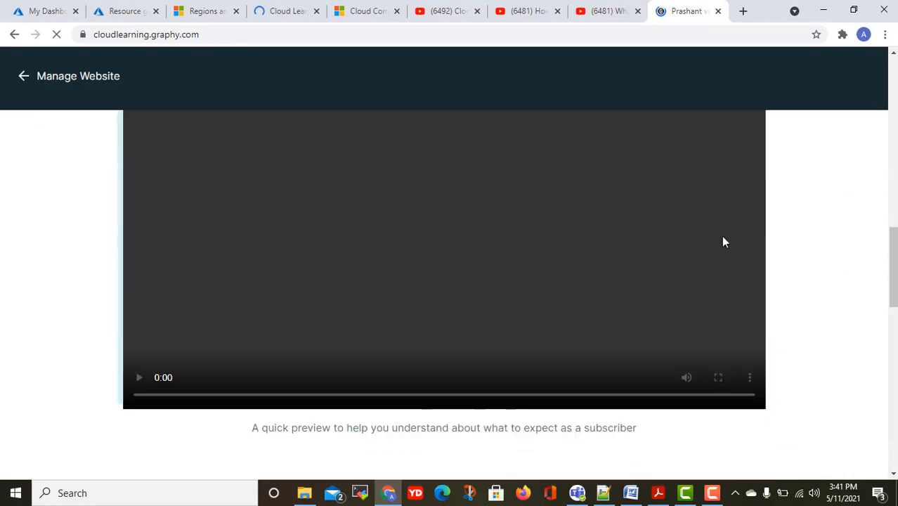
scroll(719, 238, "down", 3)
scroll(716, 231, "up", 8)
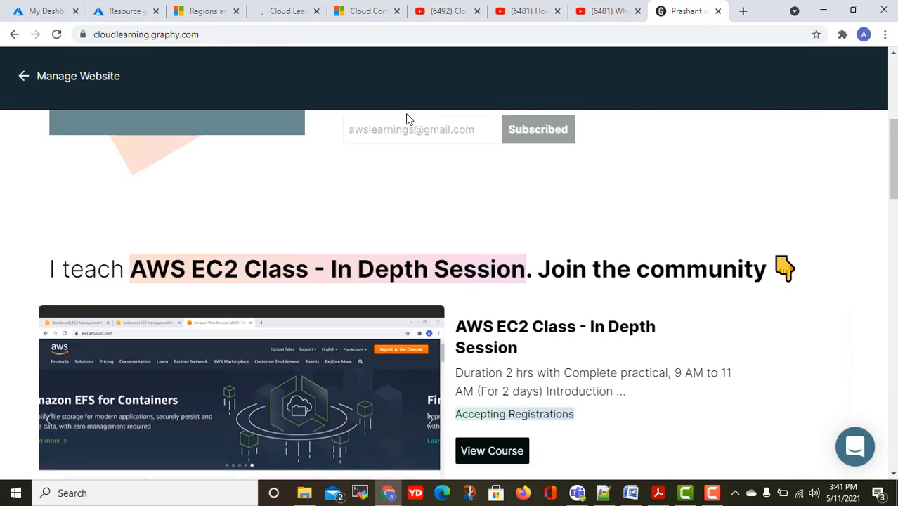
scroll(405, 120, "up", 5)
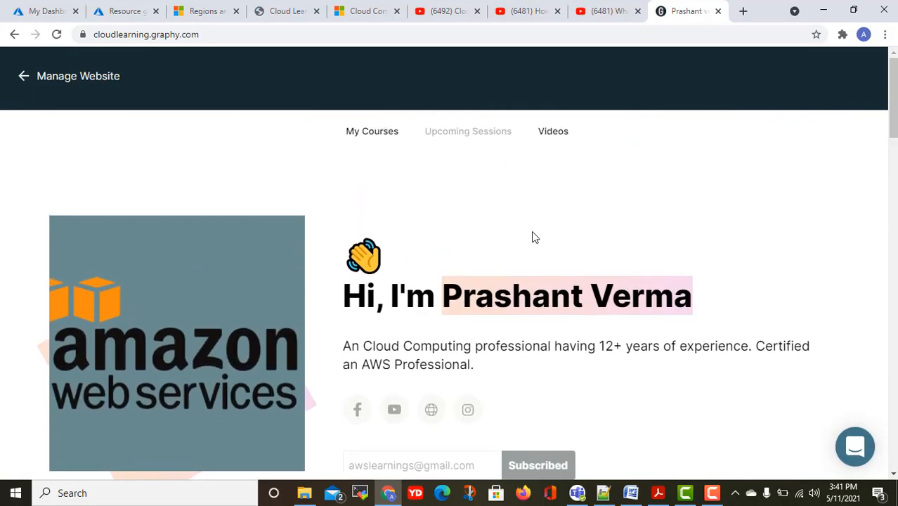
scroll(534, 234, "down", 5)
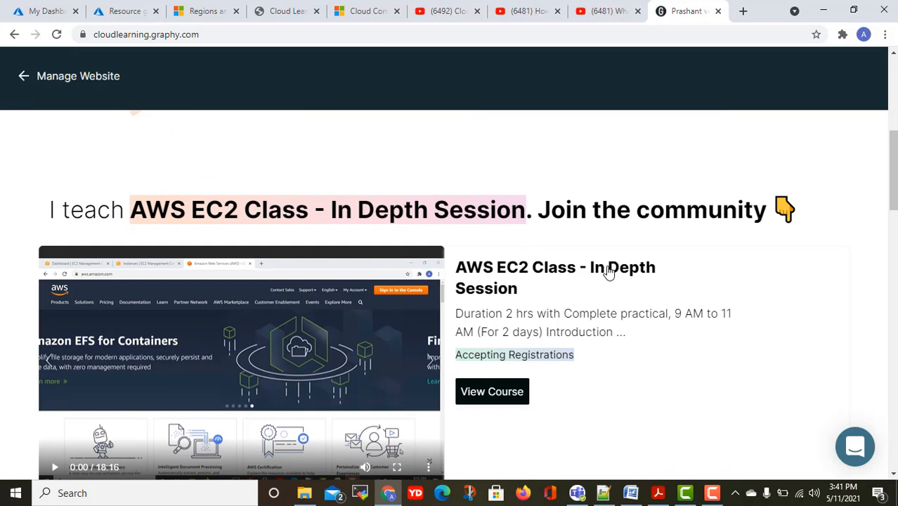
left_click(718, 11)
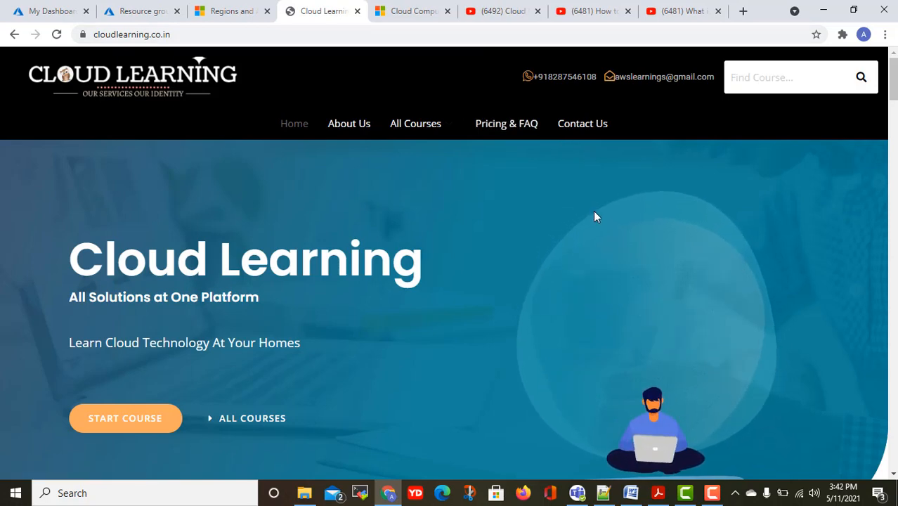
Open the Linux Basic Classes course from the Courses You Will Learn section.
scroll(482, 194, "down", 5)
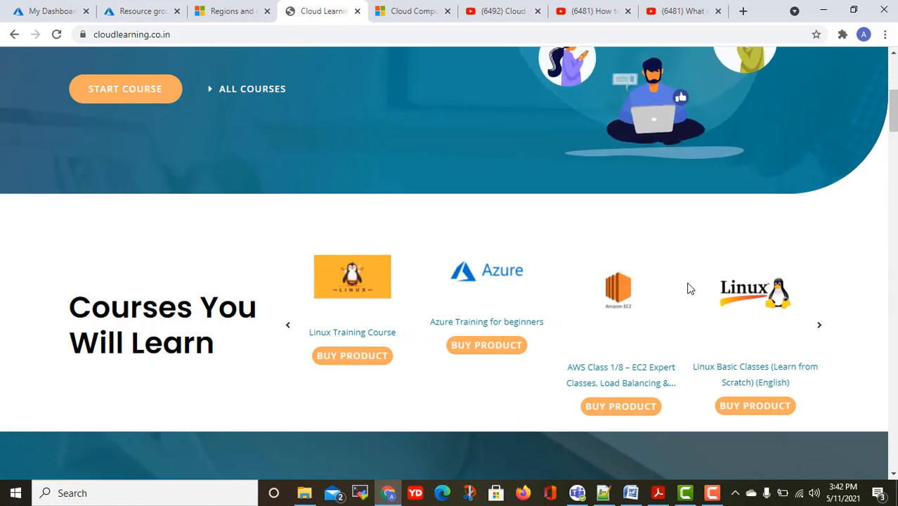
scroll(687, 286, "up", 2)
scroll(687, 287, "down", 2)
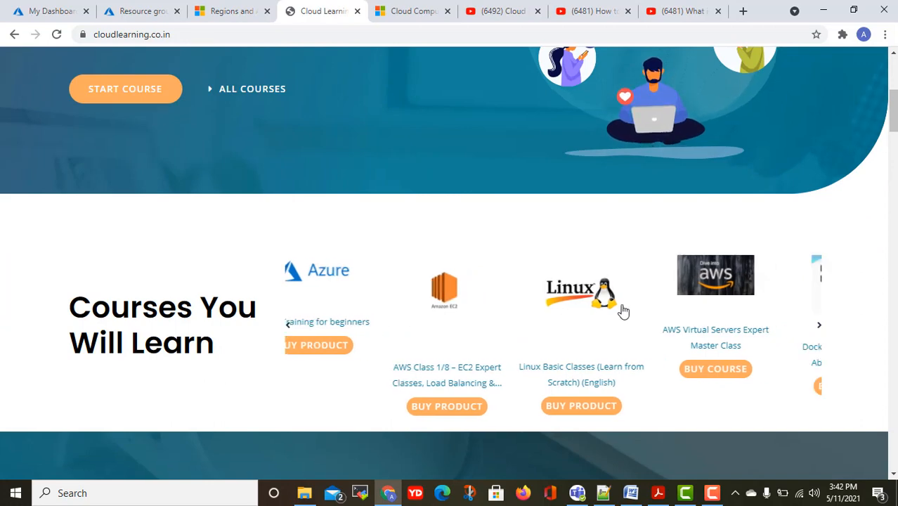
scroll(485, 380, "up", 1)
left_click(487, 373)
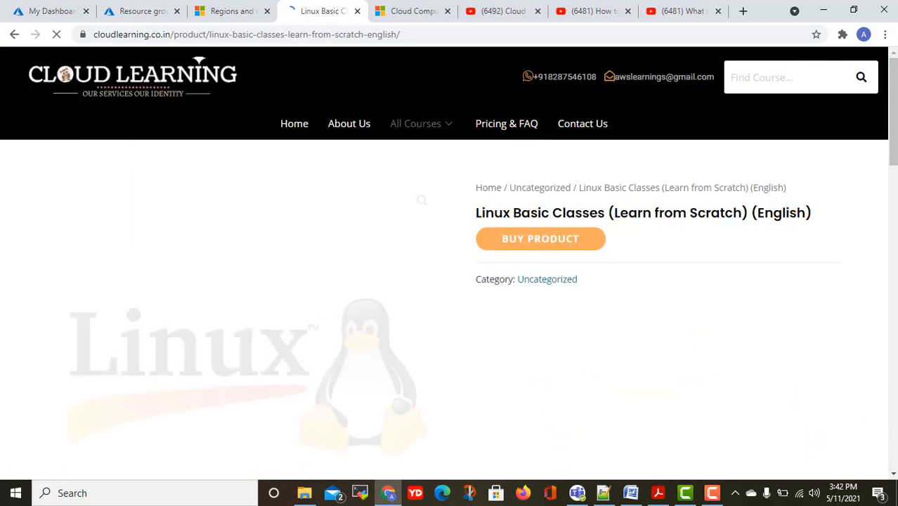
Follow the course's BUY PRODUCT link to its Skillshare class page.
mouse_move(415, 124)
scroll(600, 362, "down", 10)
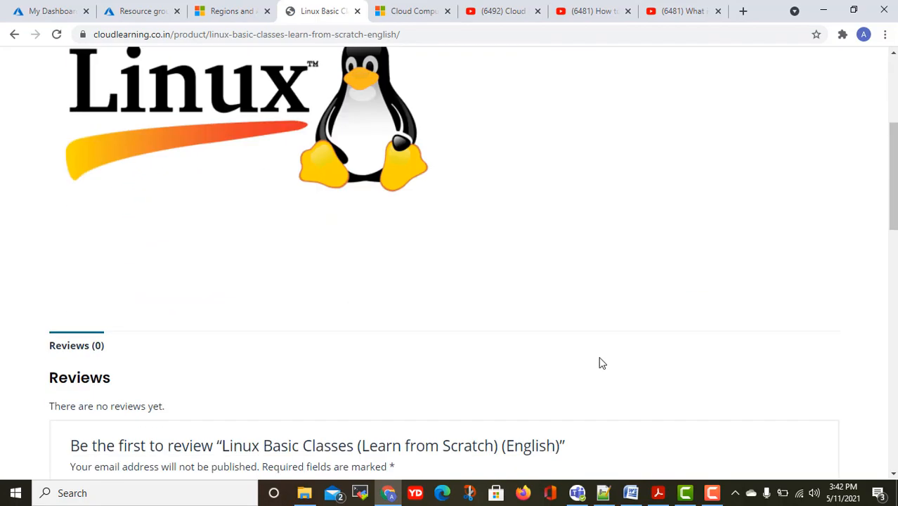
scroll(600, 363, "down", 8)
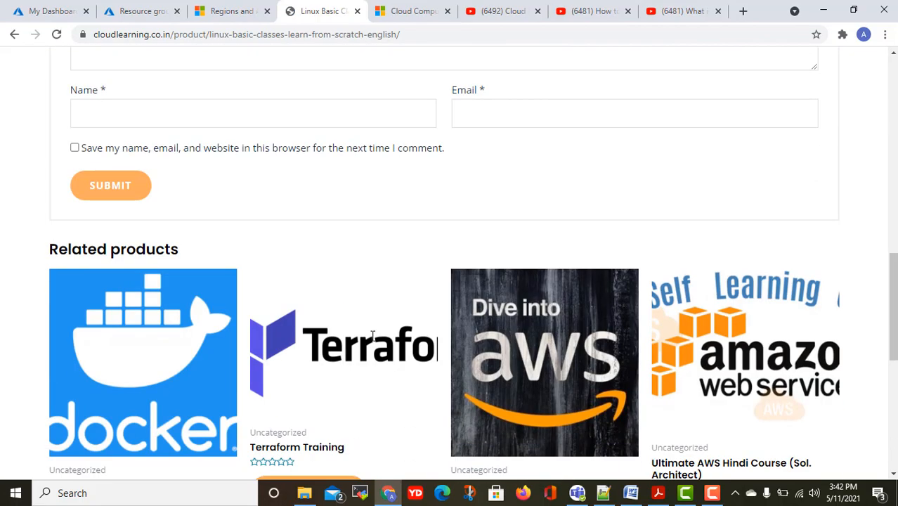
scroll(599, 286, "up", 18)
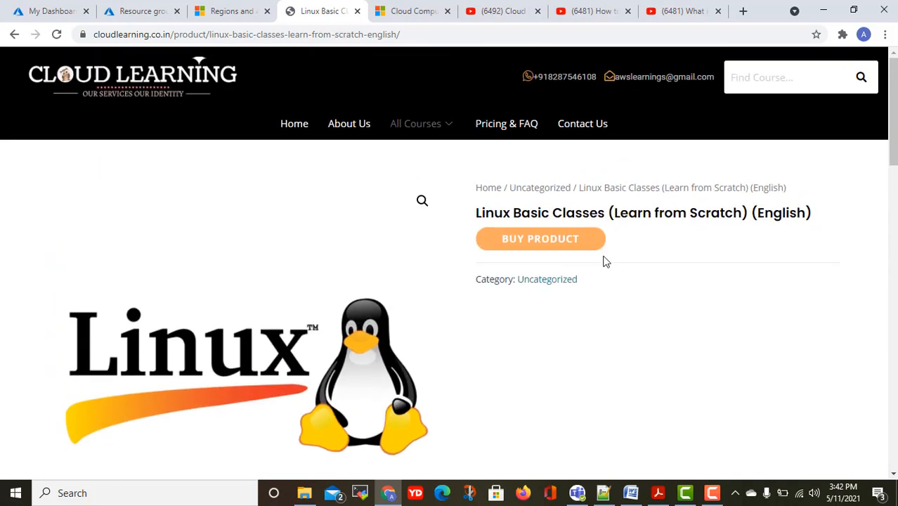
left_click(537, 240)
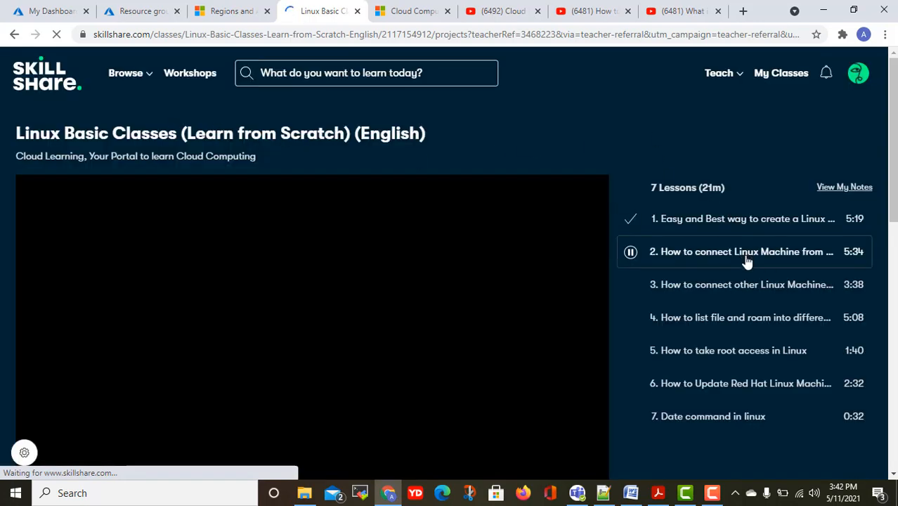
Close the Linux Basic Classes Skillshare browser tab.
scroll(752, 295, "down", 1)
scroll(757, 322, "up", 1)
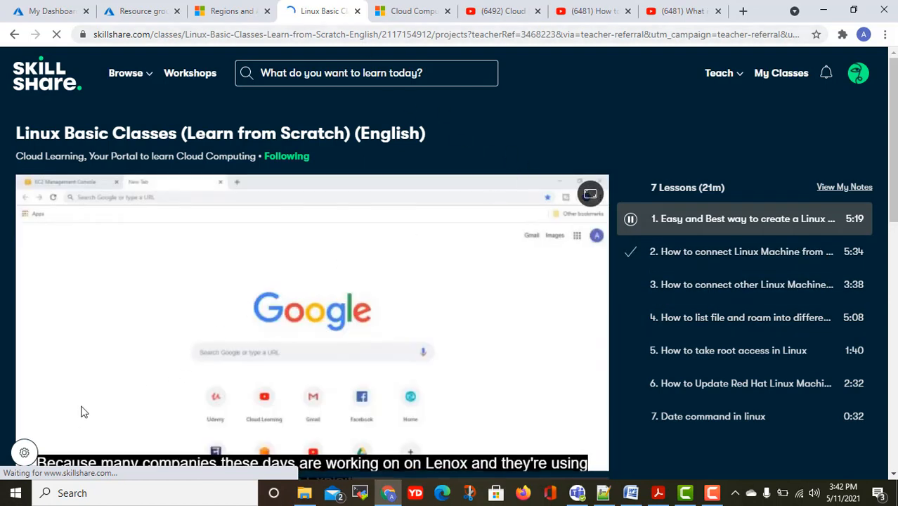
left_click(357, 11)
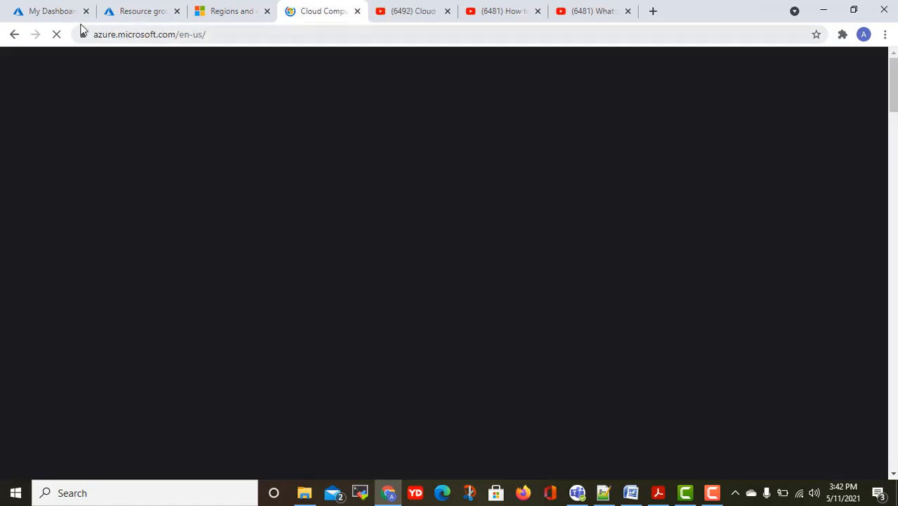